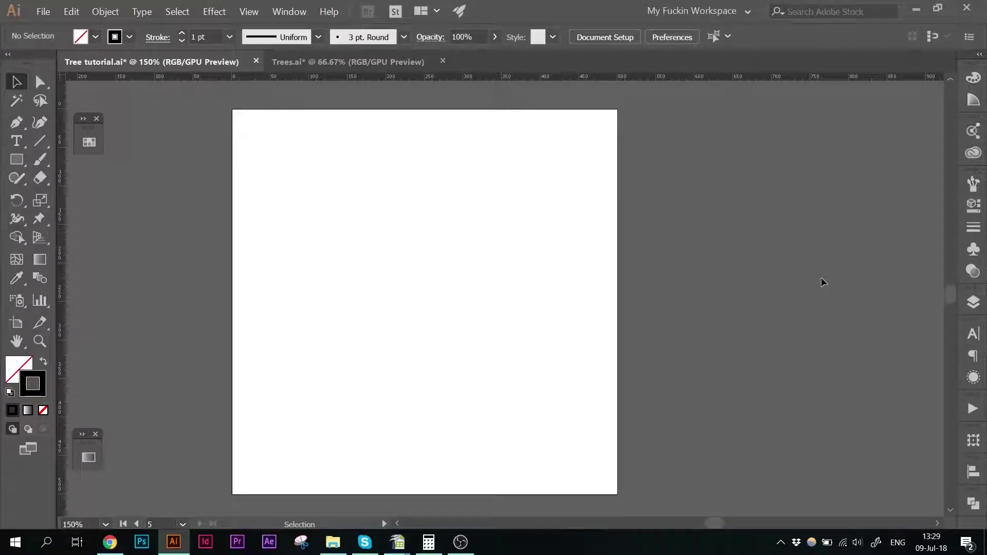
Draw the trunk with the Pen tool as an open S-shaped curve rising from the lower middle of the artboard and bending right at its upper end.
left_click(16, 122)
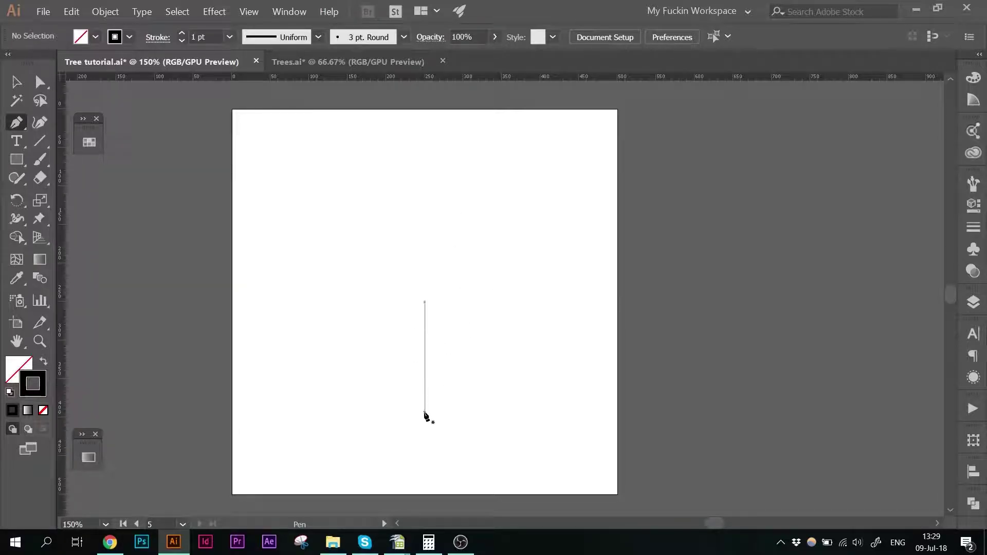
key("Escape")
left_click_drag(411, 414, 455, 365)
left_click_drag(454, 363, 437, 351)
left_click(436, 351)
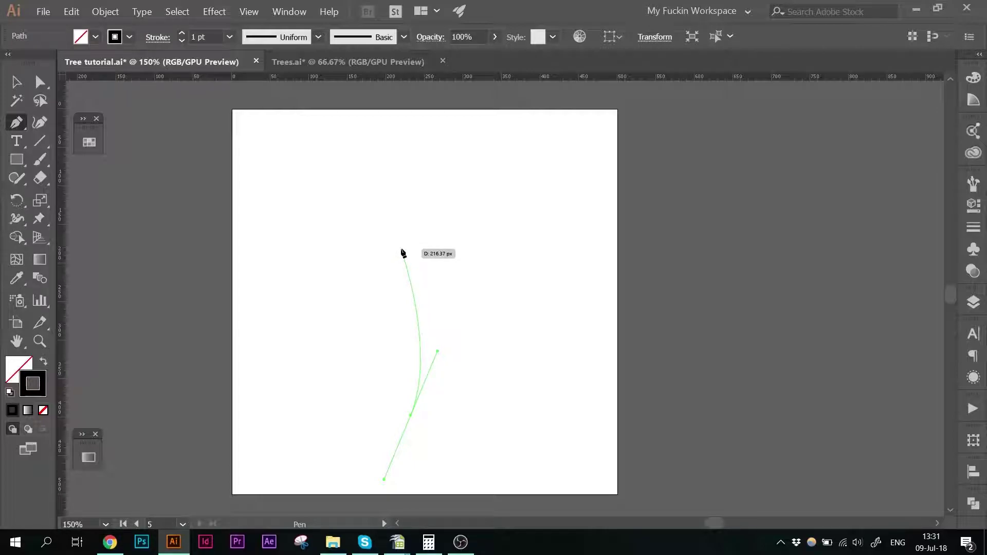
left_click_drag(402, 249, 418, 204)
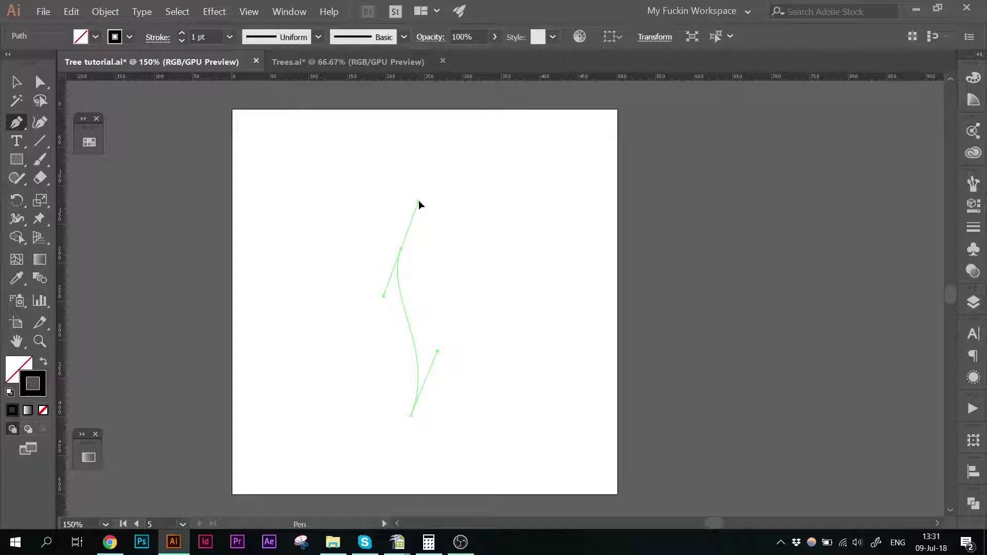
left_click_drag(419, 202, 418, 202)
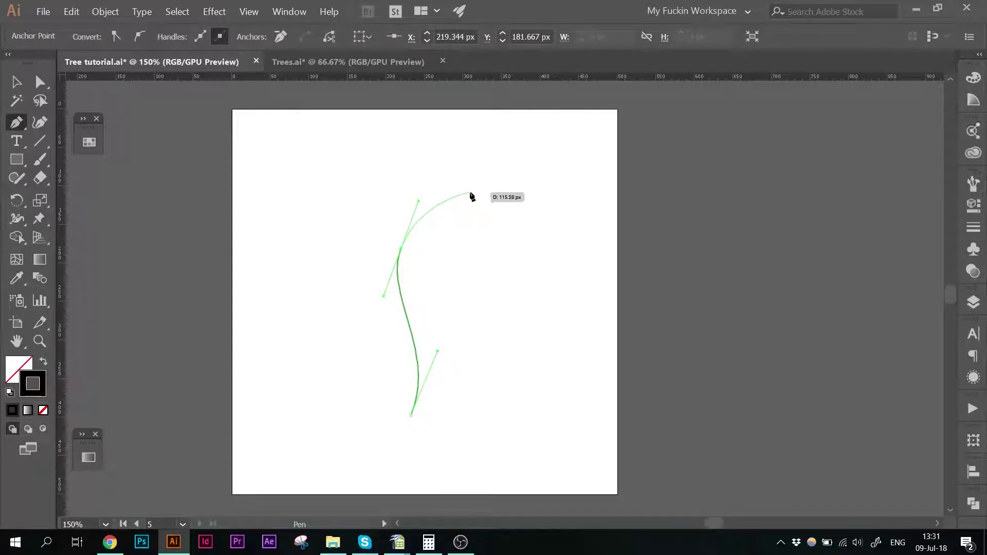
left_click_drag(470, 192, 488, 197)
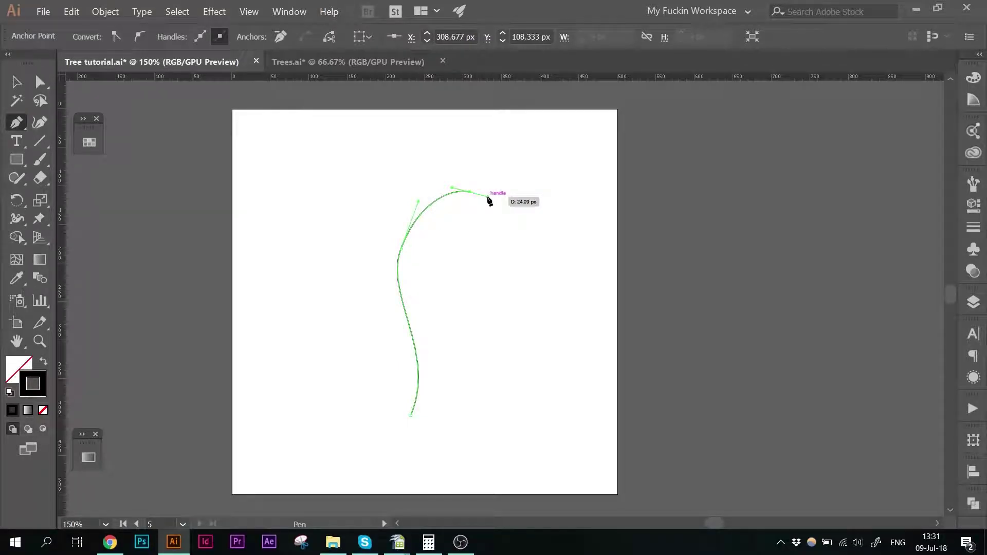
left_click(485, 244, "ctrl")
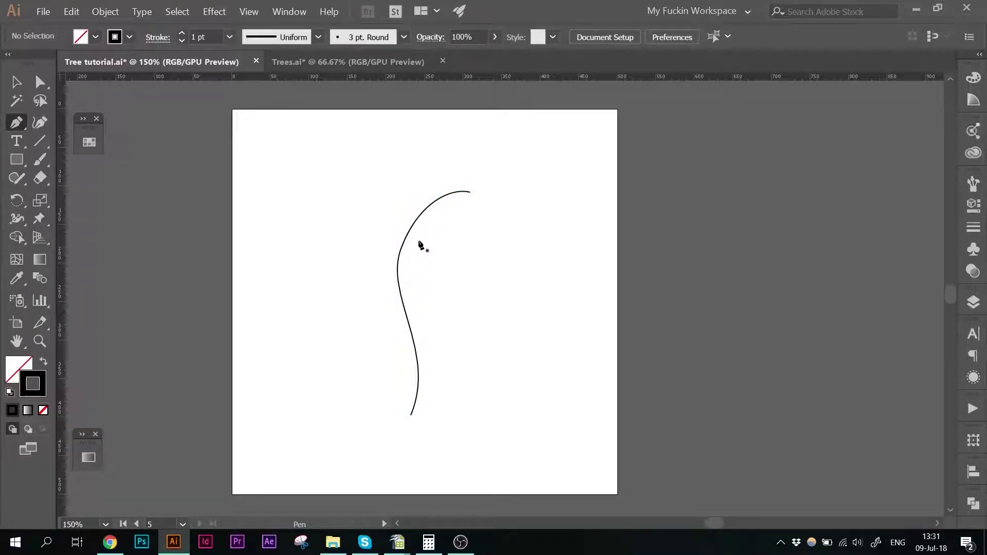
Reshape the trunk curve by adjusting the middle anchor's and base's handles and shifting the upper end point so the tip curves upward.
key("a")
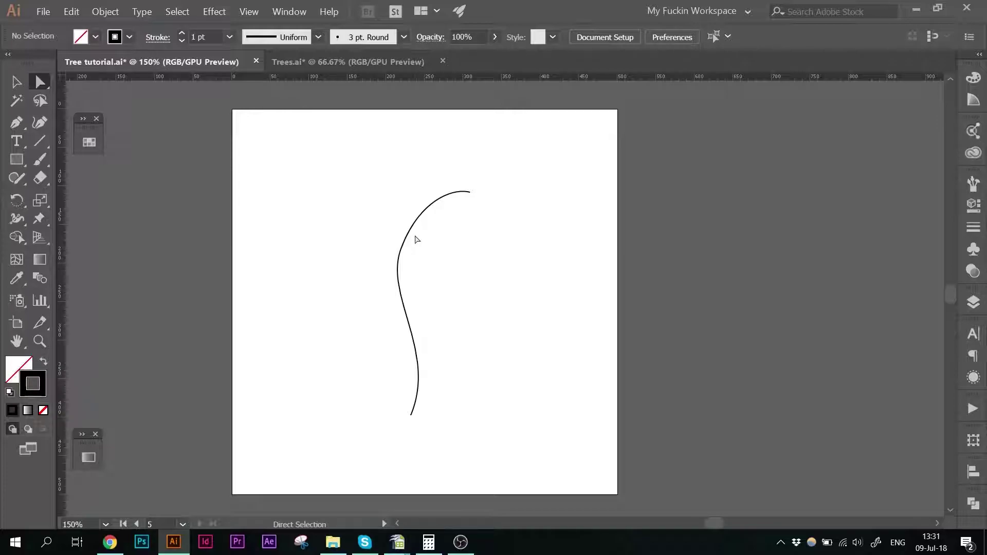
left_click(400, 258)
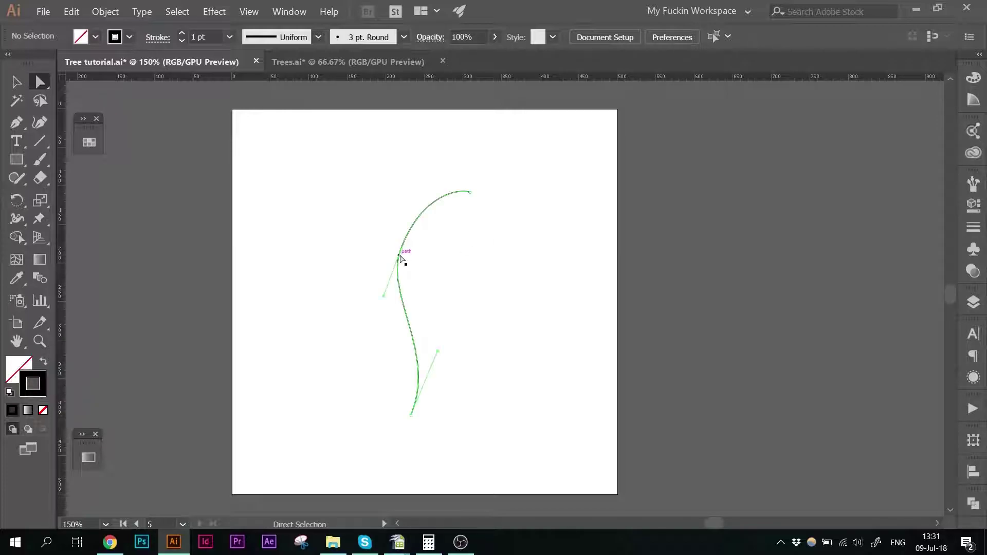
left_click(403, 250)
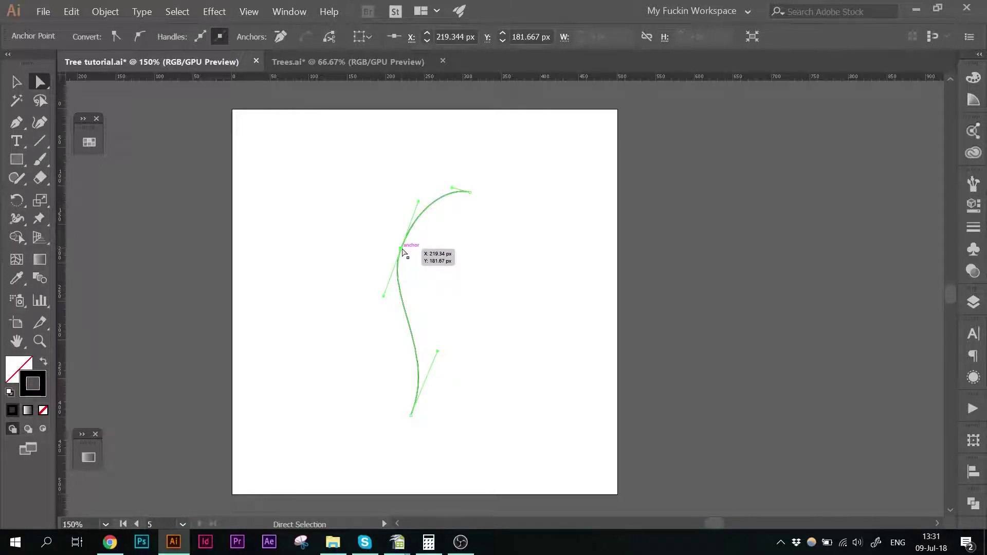
left_click_drag(383, 297, 395, 304)
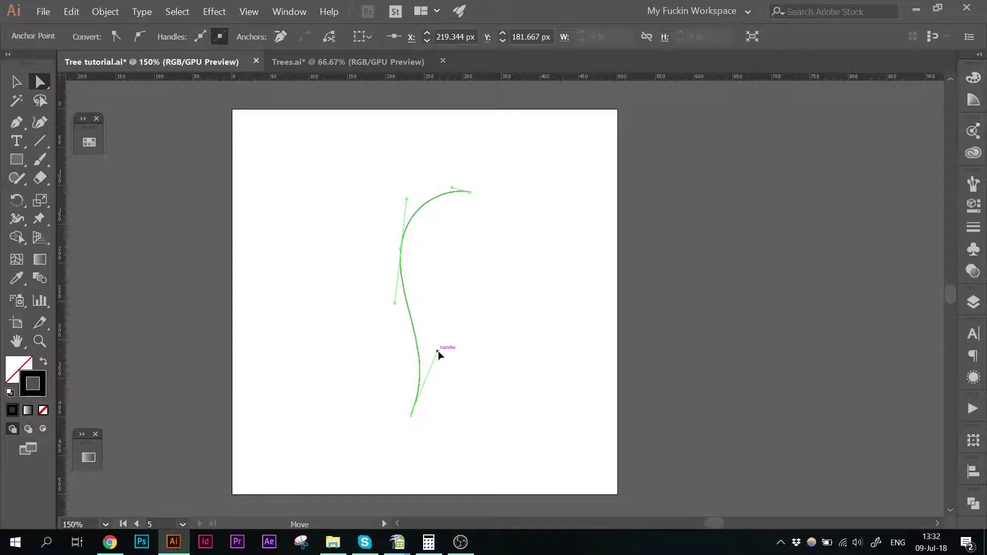
left_click_drag(437, 351, 435, 337)
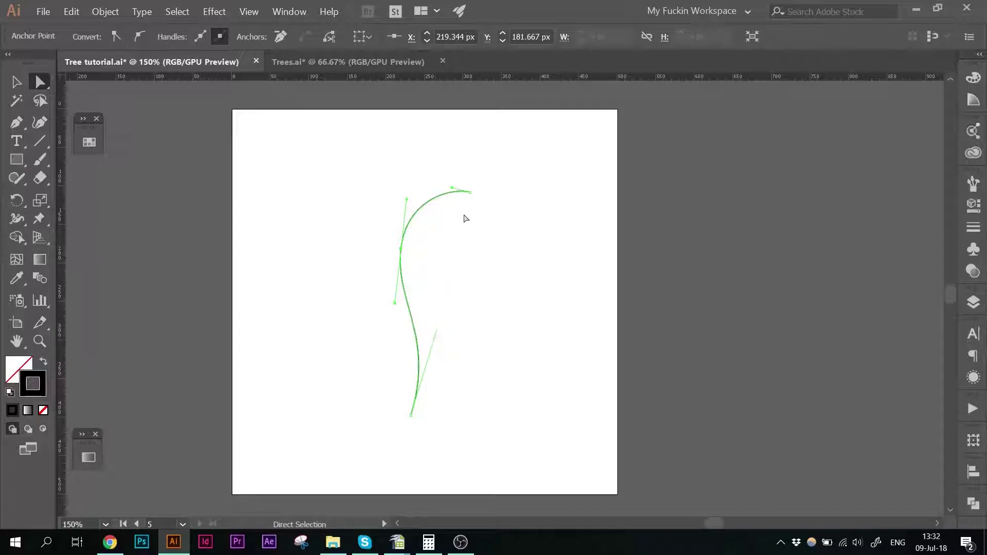
mouse_move(470, 192)
left_mouse_down()
mouse_move(489, 144)
mouse_move(511, 192)
mouse_move(531, 154)
mouse_move(511, 133)
mouse_move(513, 154)
mouse_move(464, 220)
mouse_move(479, 189)
left_mouse_up()
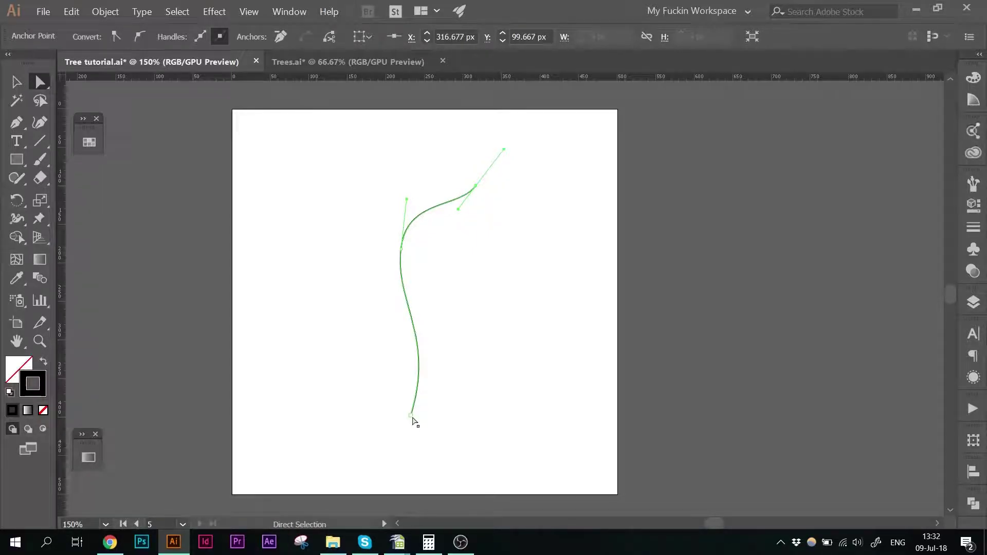
Refine the trunk by lengthening the base handle, lowering the middle anchor and moving the upper end point slightly down and inward.
left_click(411, 416)
left_click_drag(435, 336, 429, 297)
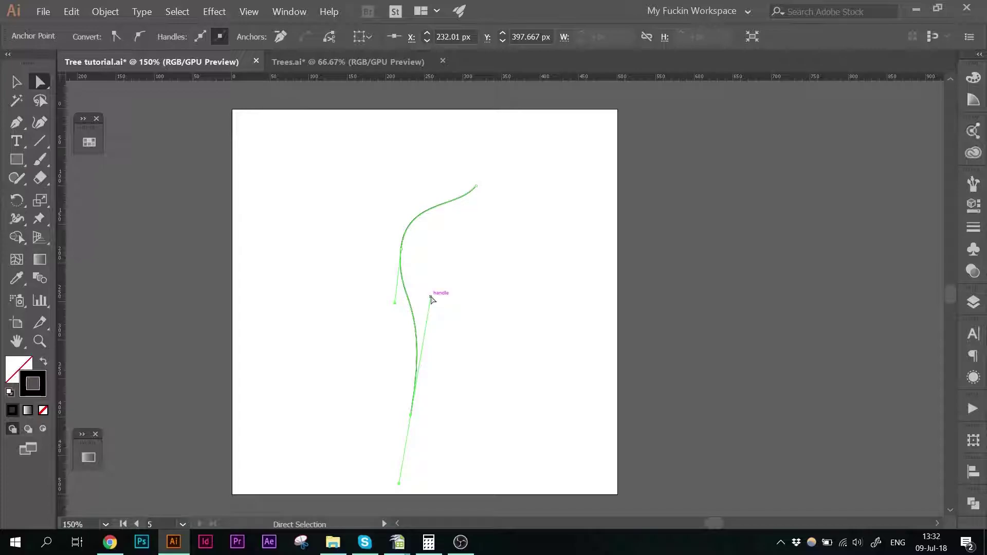
left_click_drag(401, 252, 402, 258)
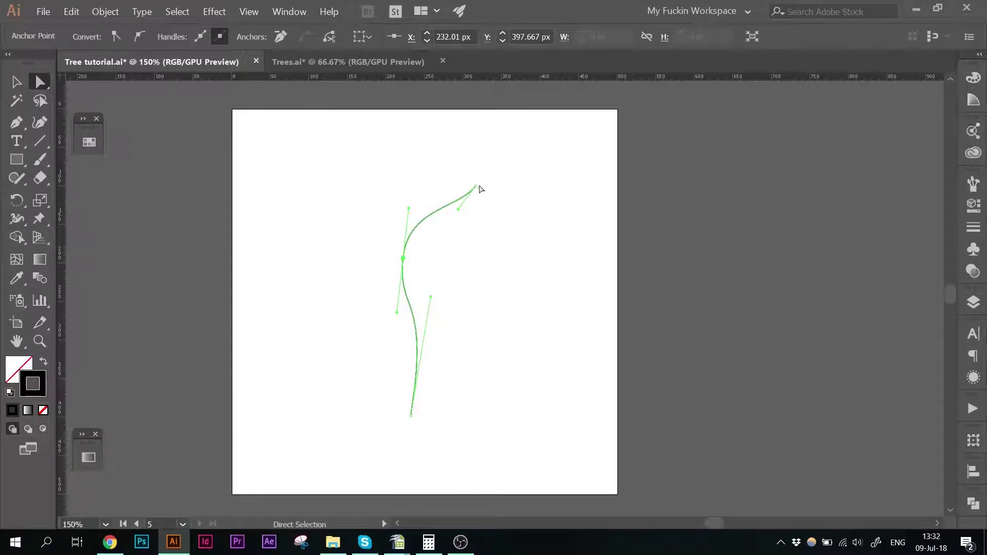
left_click_drag(478, 189, 442, 225)
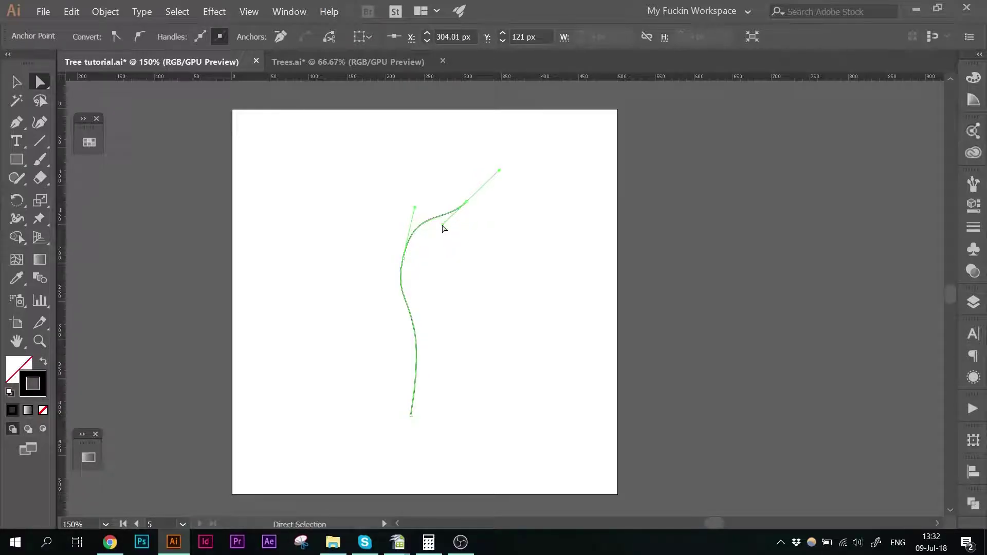
left_click_drag(499, 172, 503, 172)
left_click_drag(415, 208, 466, 194)
left_click(499, 360)
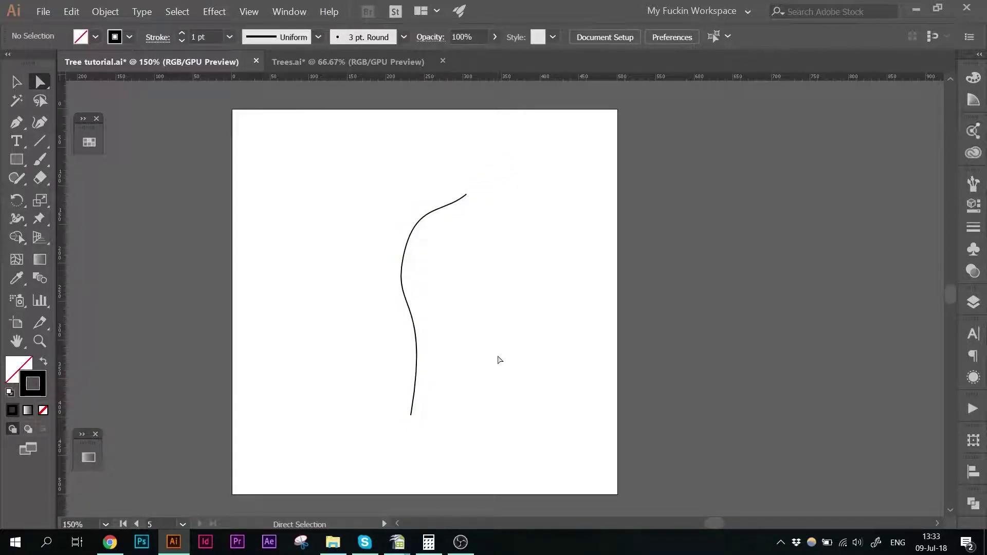
Draw a short forked branch and a twig on the trunk's lower right side, plus a longer left branch with an upward twig.
left_click(20, 128)
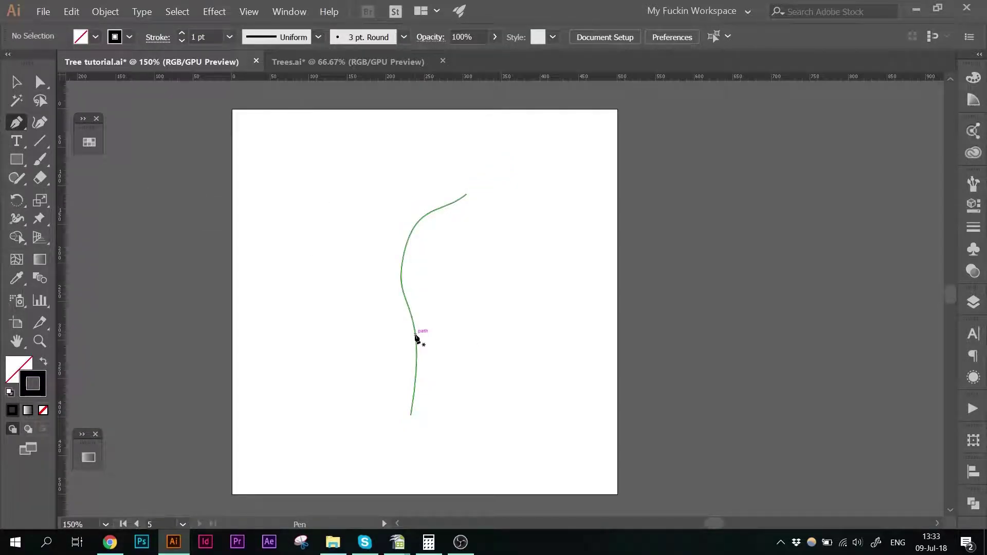
left_click(415, 327)
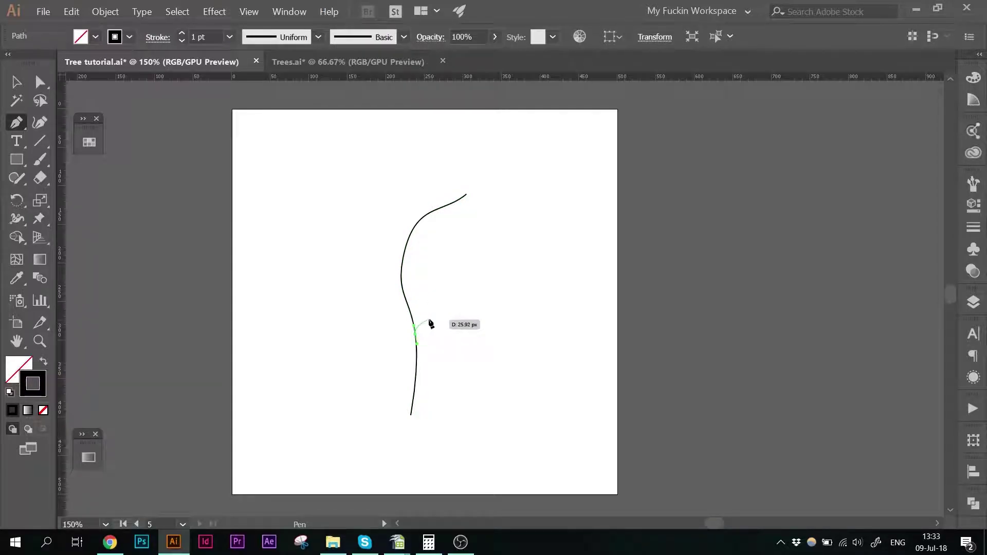
mouse_move(432, 323)
left_mouse_down()
mouse_move(450, 322)
mouse_move(425, 331)
mouse_move(433, 339)
mouse_move(436, 329)
mouse_move(398, 300)
mouse_move(331, 288)
left_mouse_up()
left_click(451, 333, "ctrl")
left_click(471, 326, "ctrl")
left_click(461, 326, "ctrl")
left_click(455, 339, "ctrl")
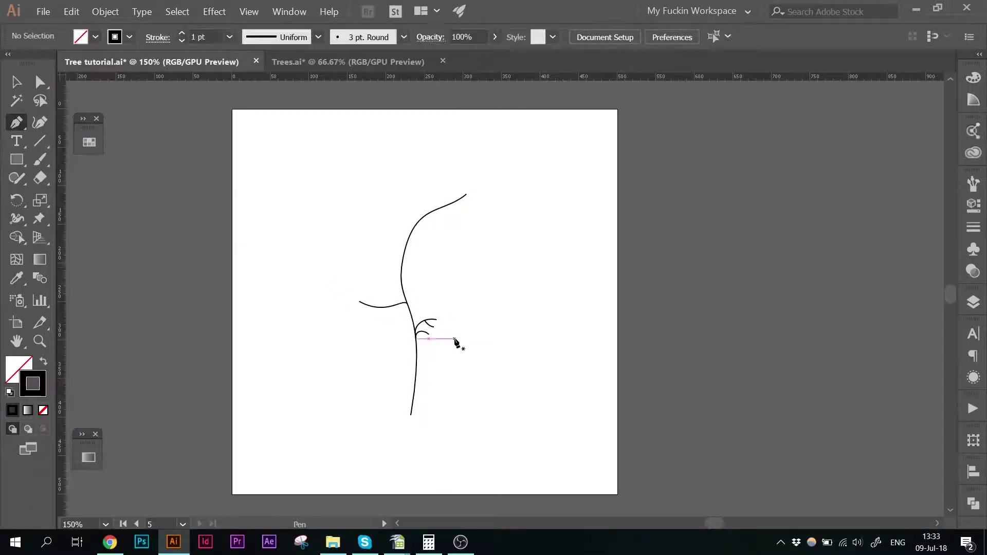
left_click_drag(390, 306, 502, 233)
left_click(478, 271, "ctrl")
left_click(534, 253, "ctrl")
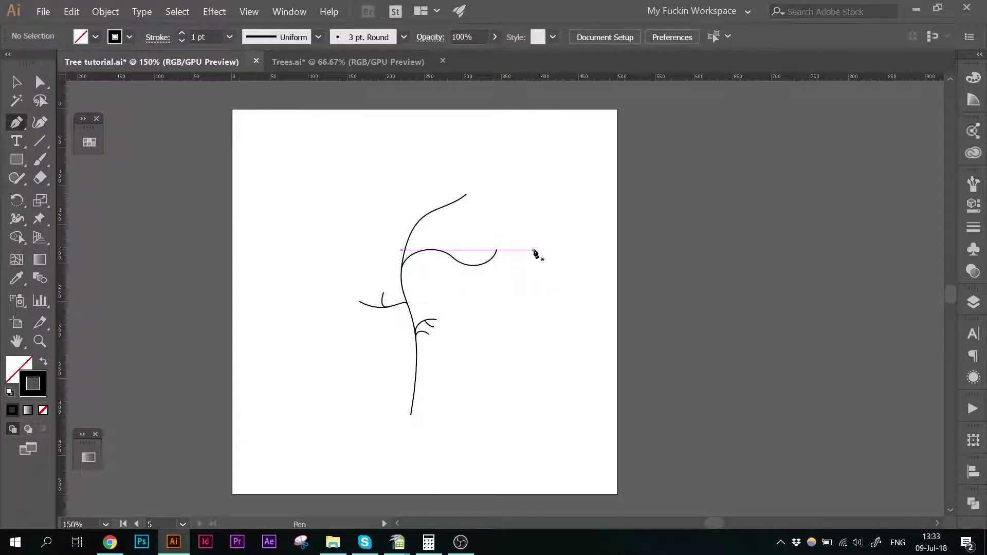
key("ctrl+z")
key("ctrl+z")
key("ctrl+z")
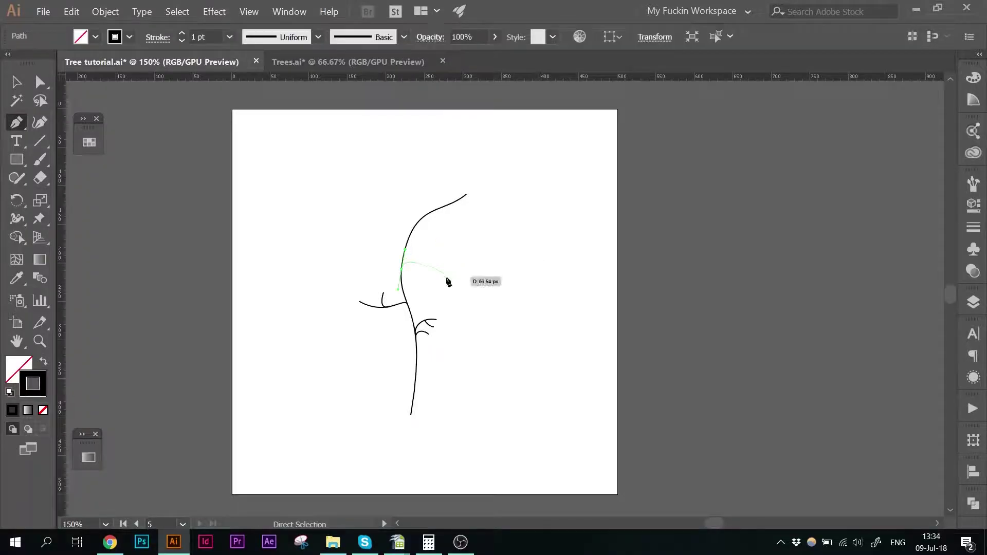
Draw a long wavy branch from the middle of the trunk to the right, with a drooping offshoot that carries its own short twig.
mouse_move(401, 270)
left_mouse_down()
mouse_move(402, 261)
mouse_move(487, 264)
left_mouse_up()
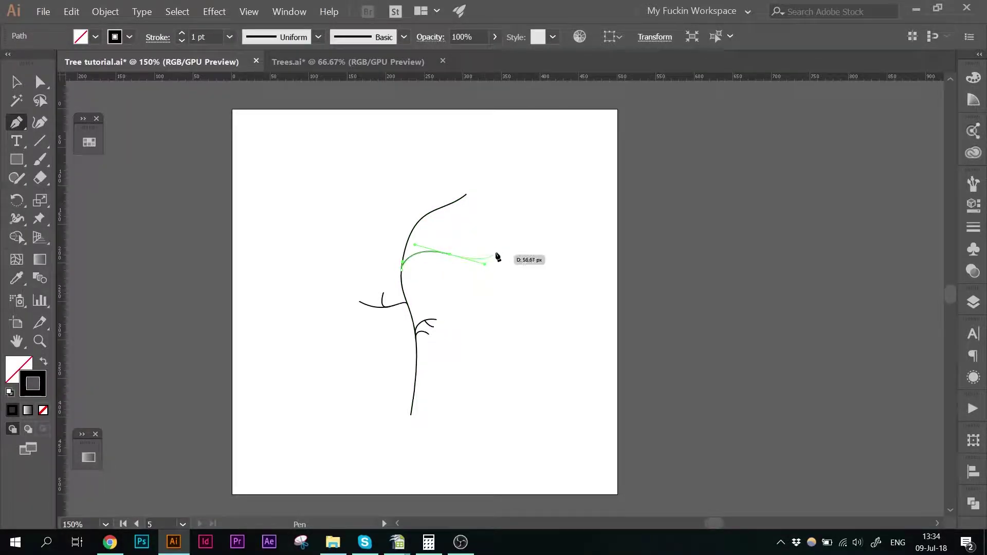
left_click(498, 242)
left_click(483, 293, "ctrl")
mouse_move(430, 252)
left_mouse_down()
mouse_move(442, 253)
mouse_move(455, 293)
left_mouse_up()
left_click(475, 289)
left_click(465, 275, "ctrl")
left_click(448, 266)
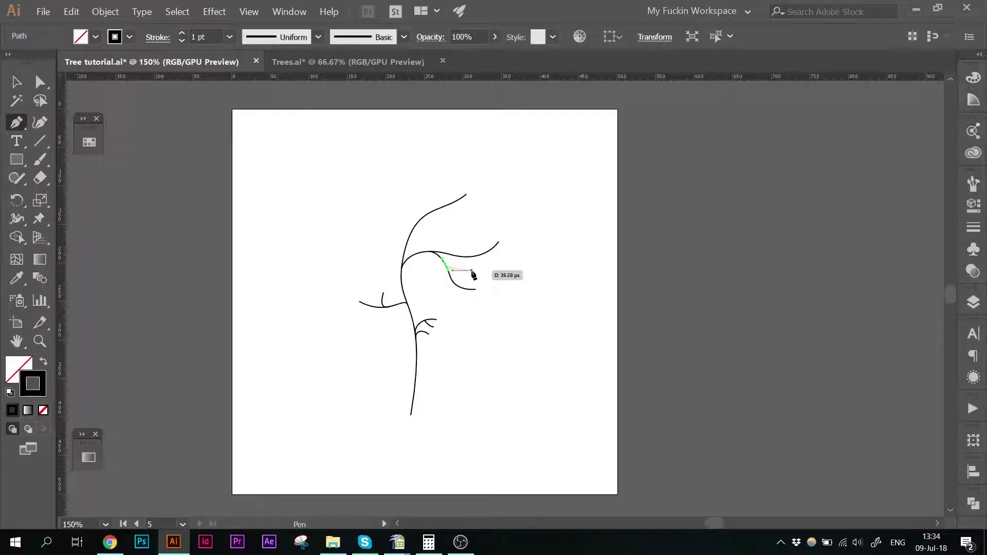
left_click(520, 267, "ctrl")
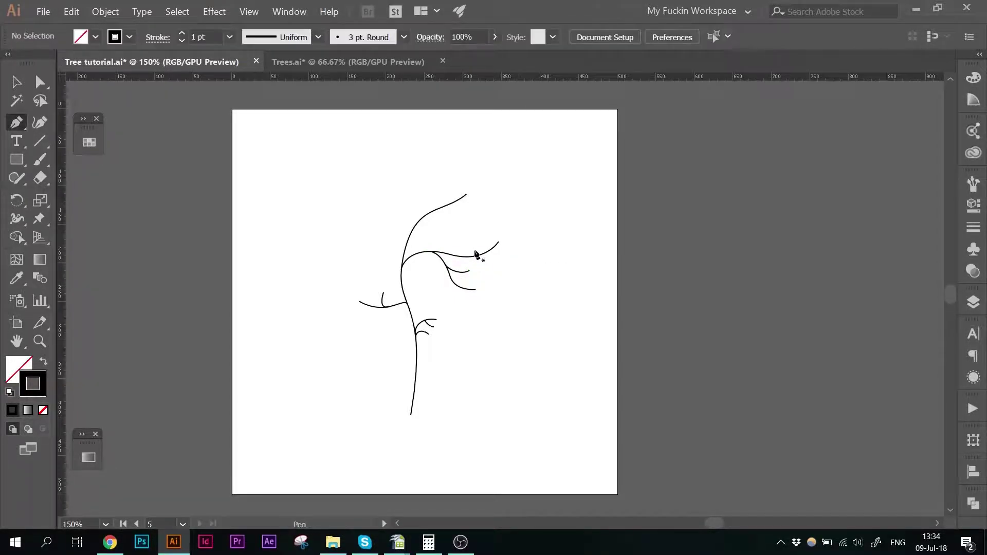
Add two upward-curving twigs to the long right branch, one near its tip and one near its base.
left_click_drag(466, 258, 483, 227)
left_click(564, 312, "ctrl")
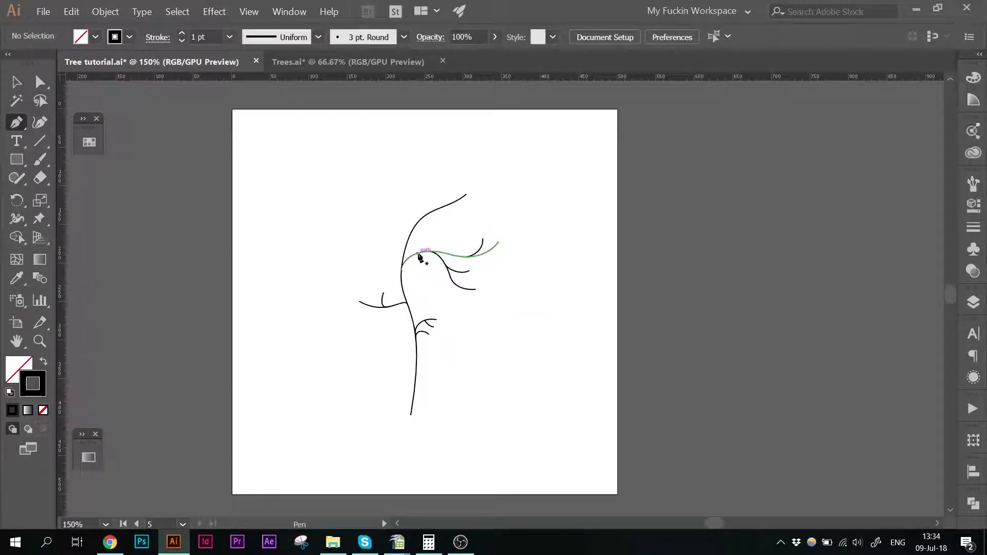
left_click(418, 253)
left_click_drag(431, 247, 450, 241)
left_click(451, 238)
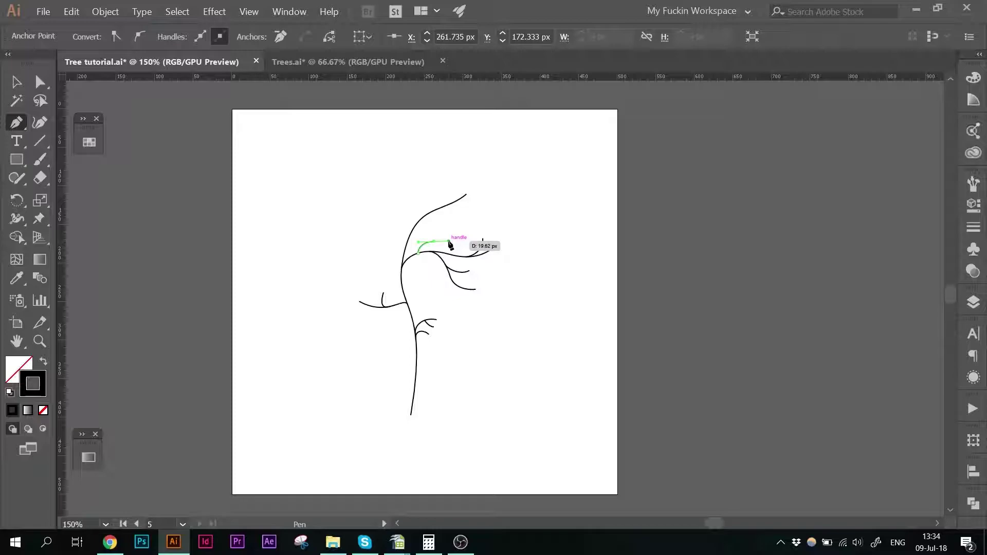
key("v")
left_click(471, 216)
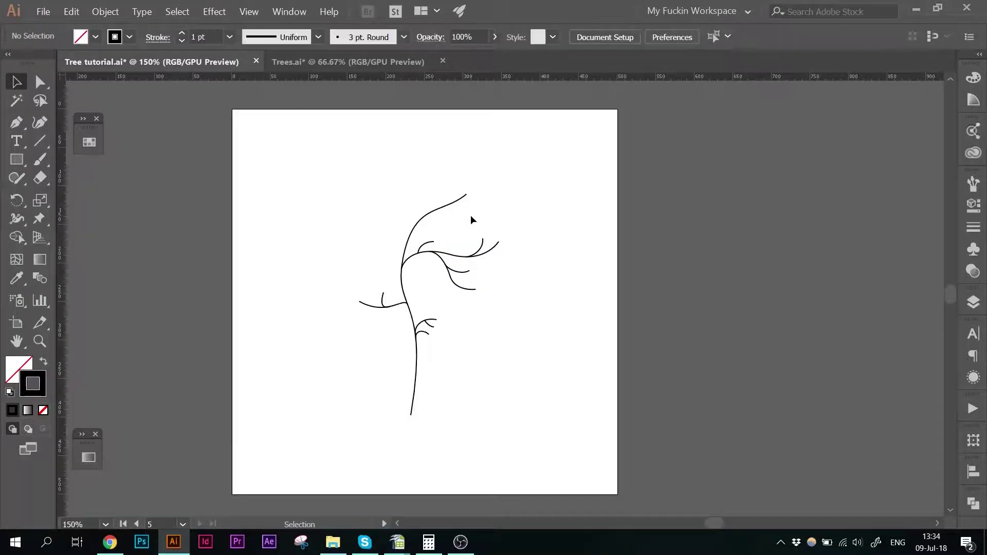
Draw a curved branch from the upper trunk to the left with an upturned tip, and add an upward twig along it.
left_click(15, 122)
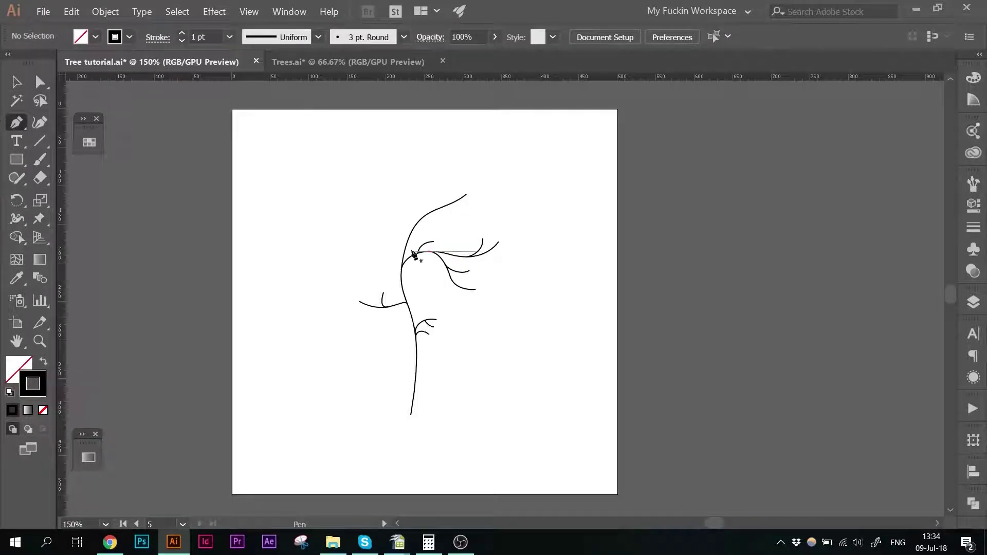
left_click(411, 233)
mouse_move(376, 211)
left_mouse_down()
mouse_move(344, 201)
mouse_move(408, 190)
left_mouse_up()
left_click(366, 184)
key("Escape")
left_click(389, 214)
left_click(408, 202, "ctrl")
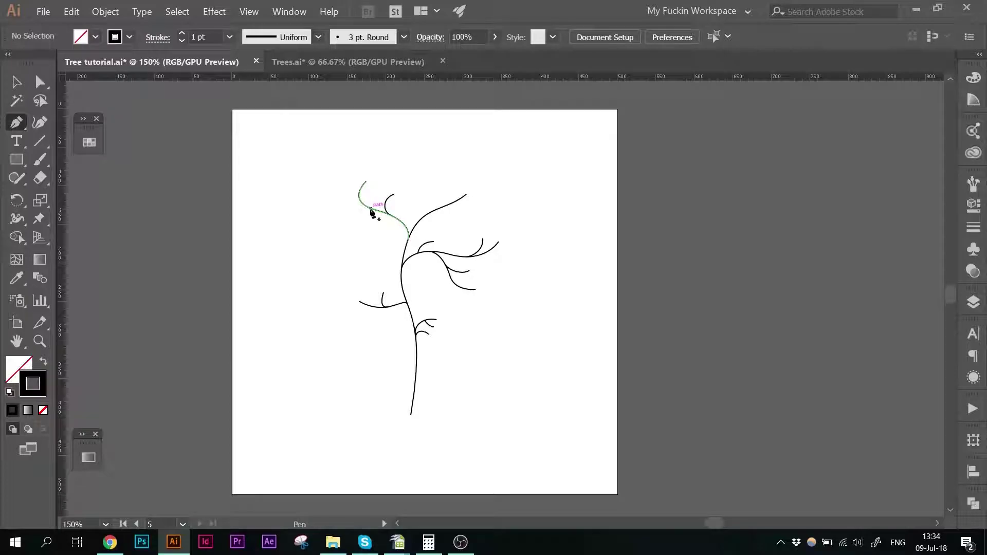
Extend the upper left branch with a sagging outward offshoot and add a small upward twig to that offshoot.
left_click(371, 207)
left_click_drag(323, 215, 300, 193)
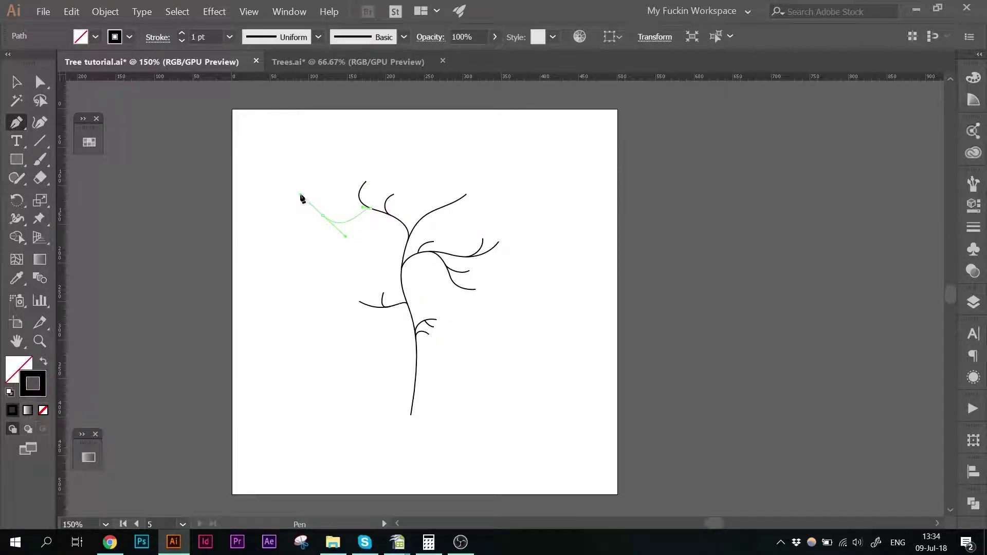
left_click(303, 198, "ctrl")
left_click_drag(358, 216, 352, 219)
left_click_drag(338, 205, 340, 198)
left_click(350, 194, "ctrl")
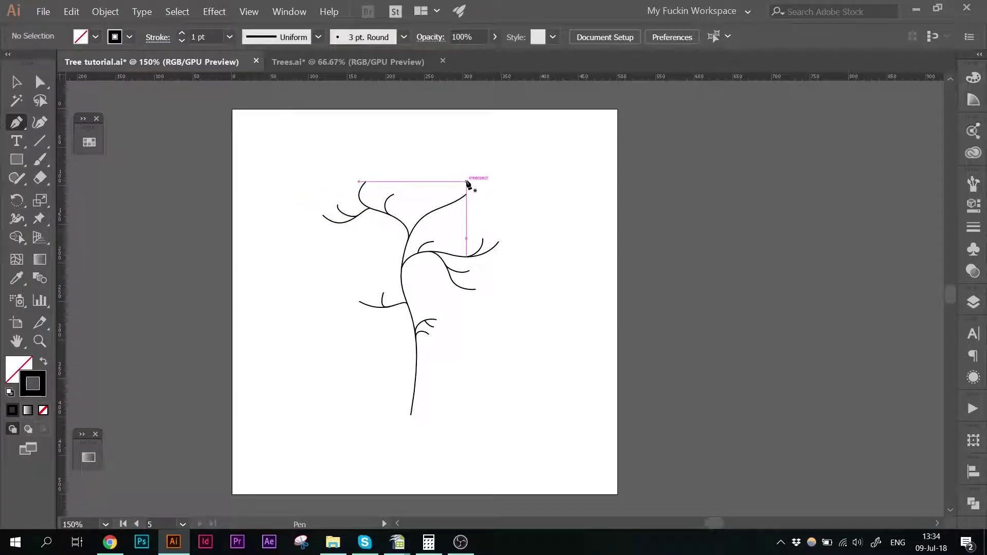
Draw a short twig under the upper right end of the trunk and a tiny stub on the lower trunk's left side.
left_click_drag(433, 211, 473, 210)
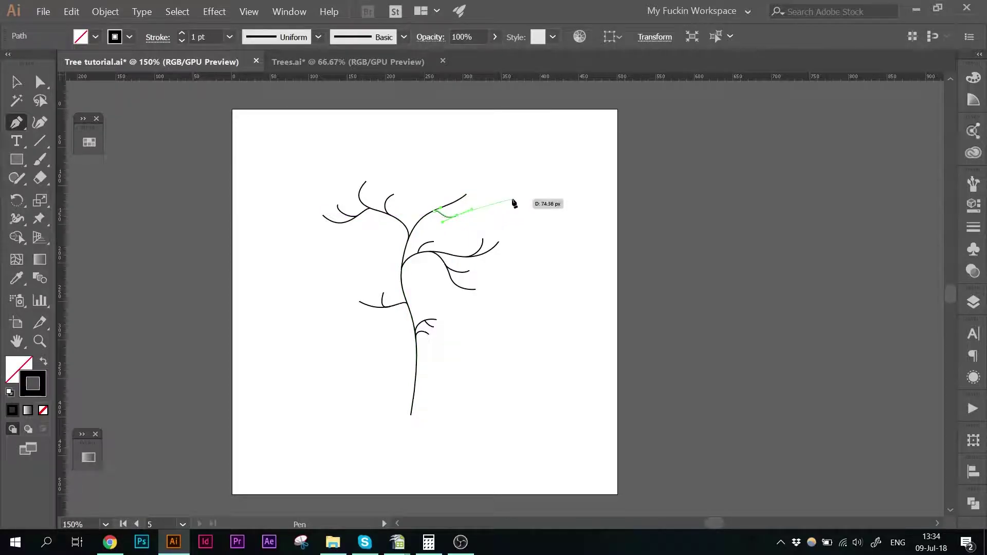
left_click(514, 201, "ctrl")
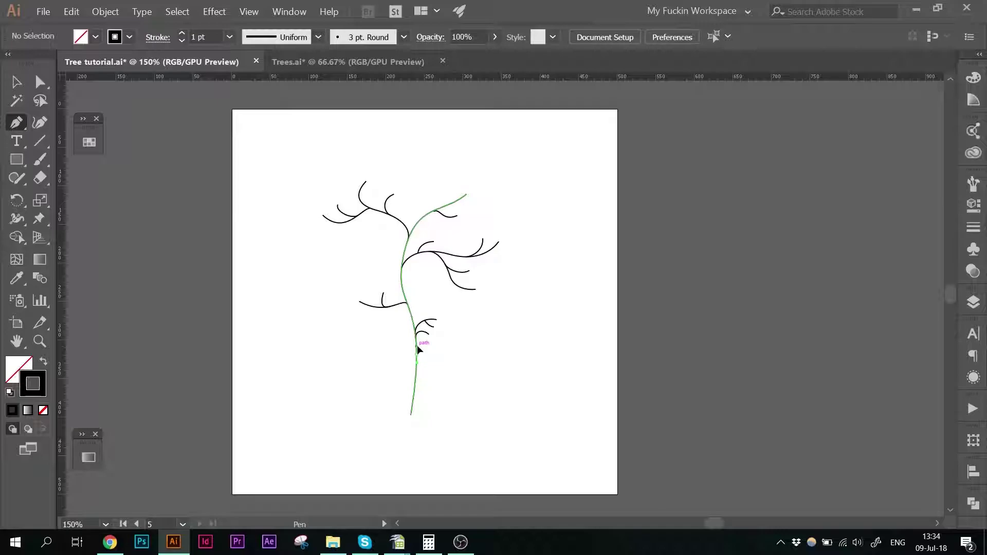
left_click_drag(418, 350, 403, 346)
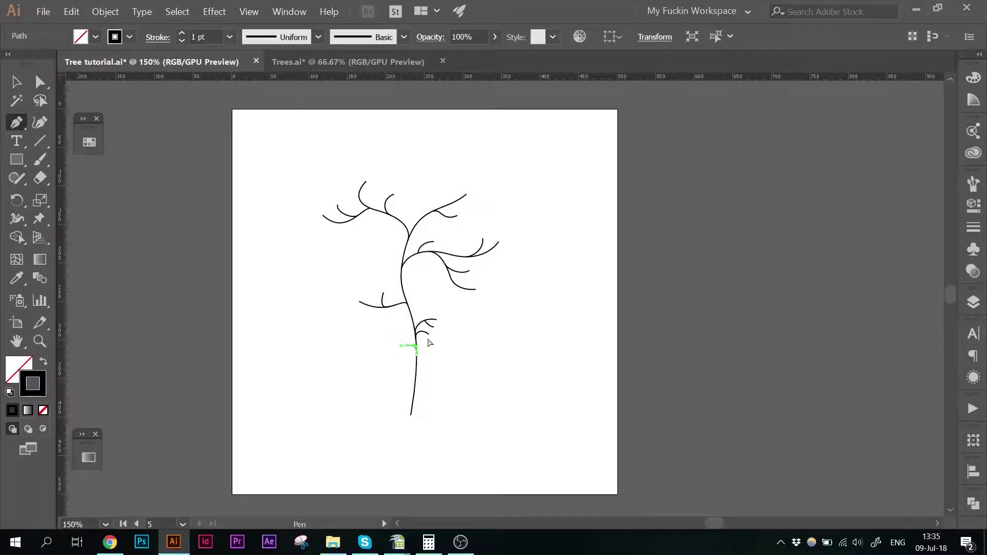
Apply Width Profile 4 and a 2 pt stroke to all of the tree's paths.
key("v")
left_click_drag(273, 113, 576, 489)
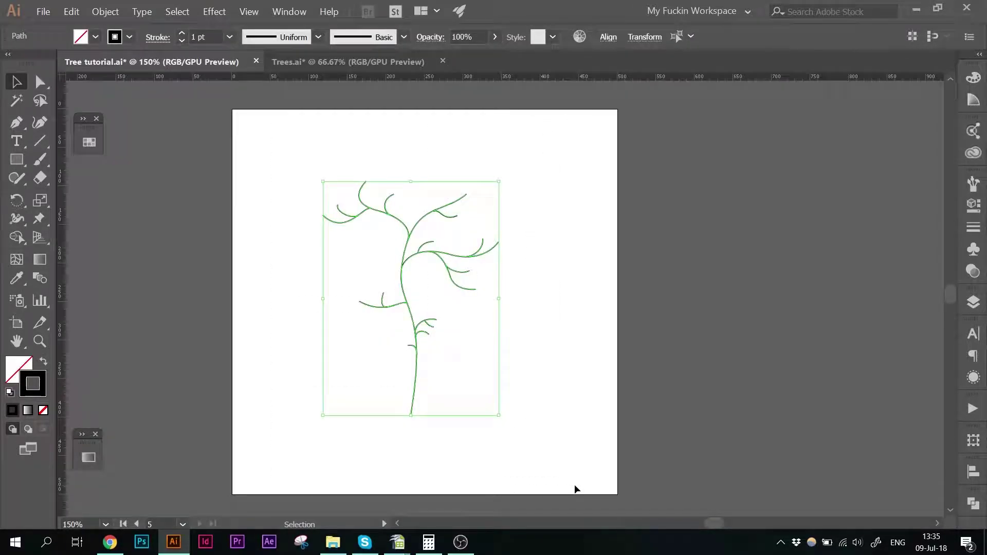
left_click(318, 37)
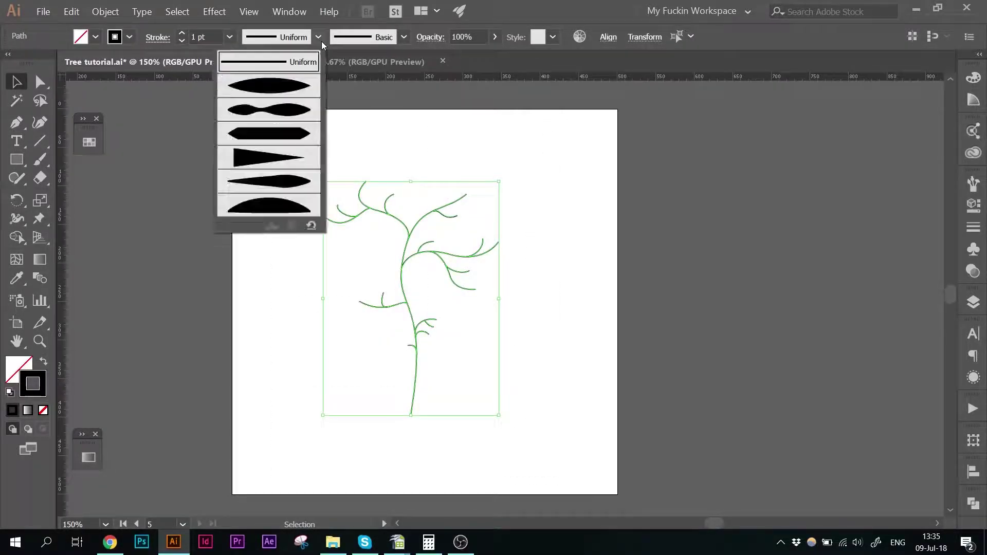
left_click(284, 163)
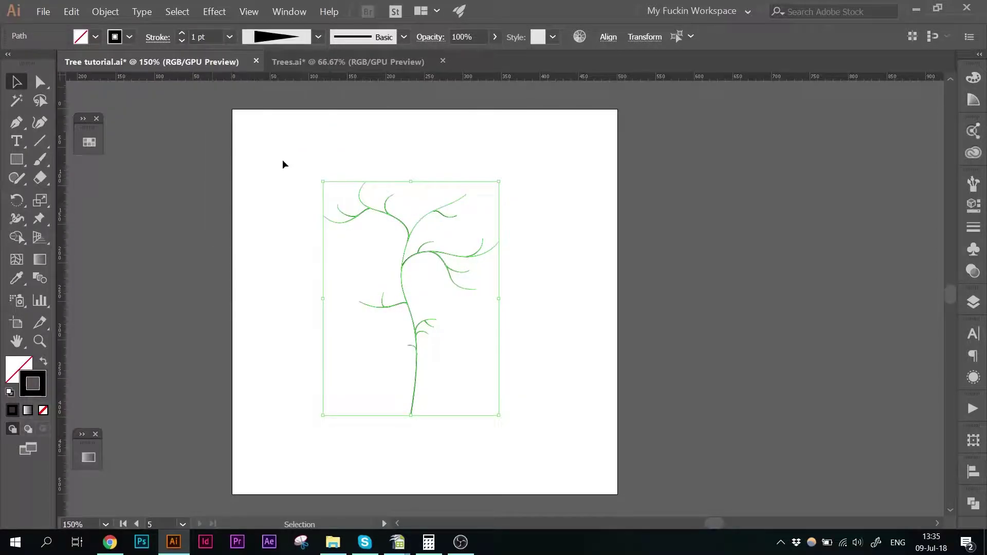
left_click(184, 32)
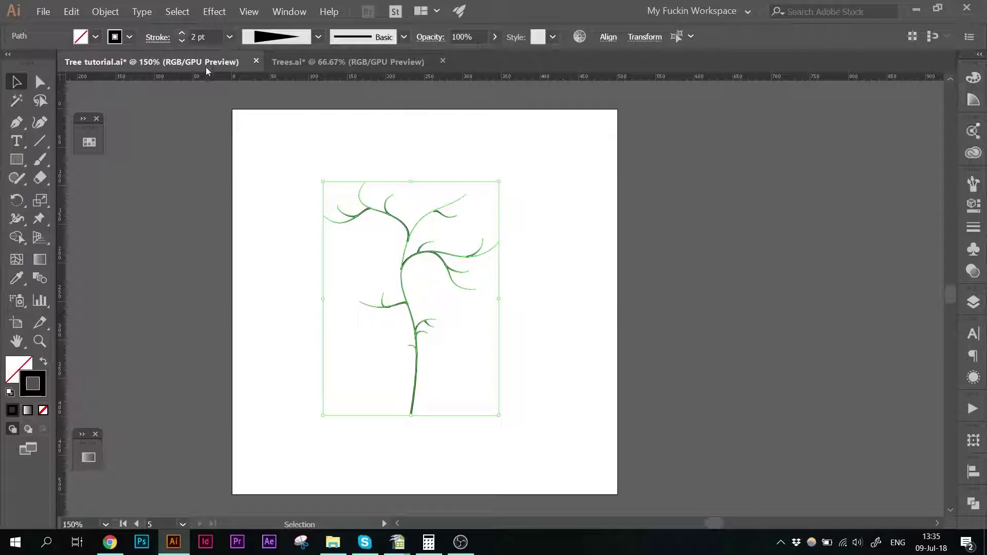
left_click(330, 389)
Set the main trunk path's stroke weight to 20 pt.
left_click(402, 277)
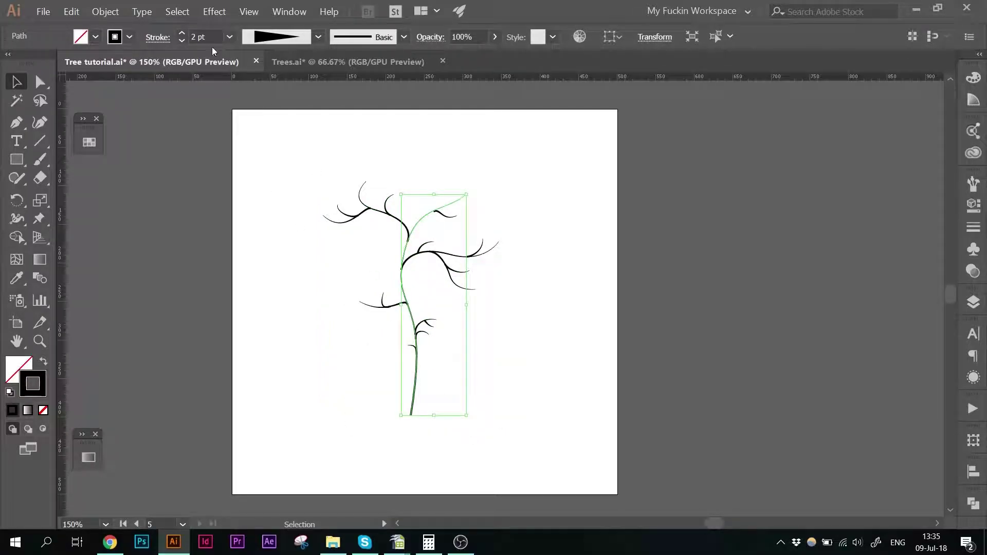
left_click(230, 37)
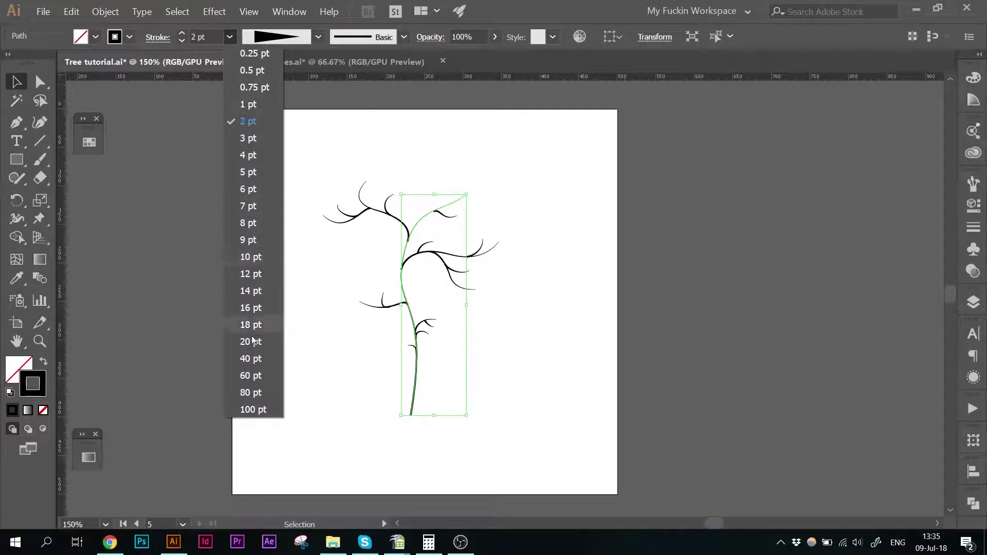
left_click(250, 340)
left_click(307, 311)
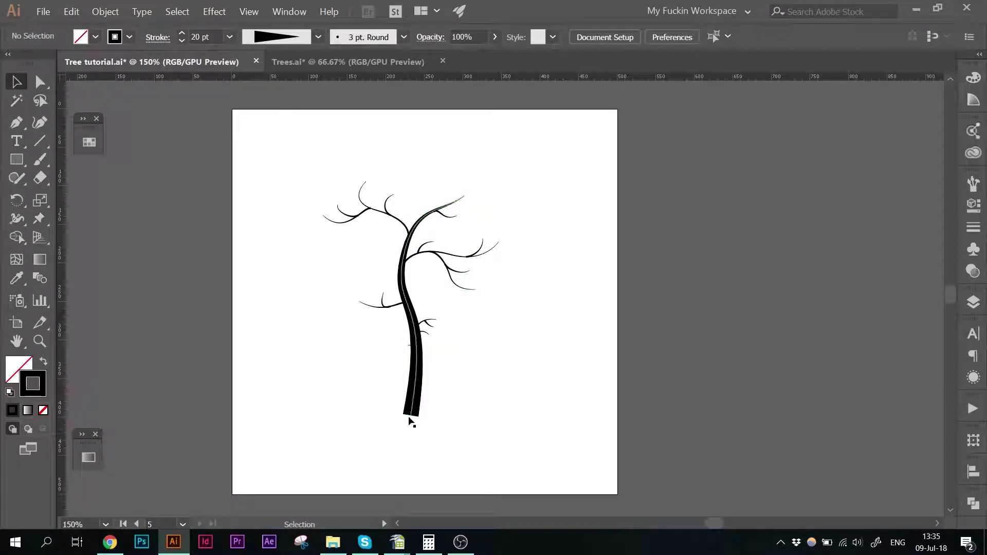
Reshape the lower trunk's curve from its base anchor's direction handle and shift the small stub outward on the trunk's left side.
key("a")
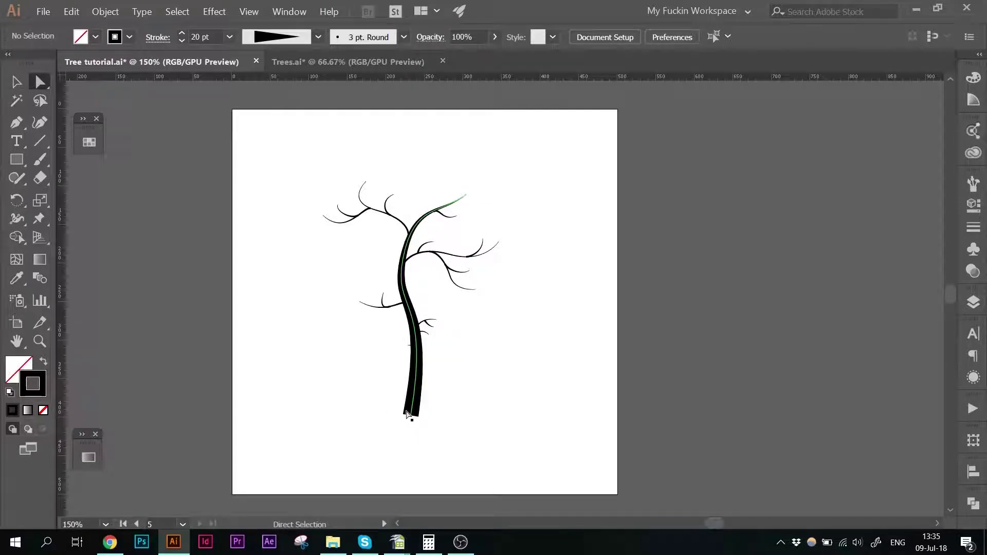
left_click(412, 416)
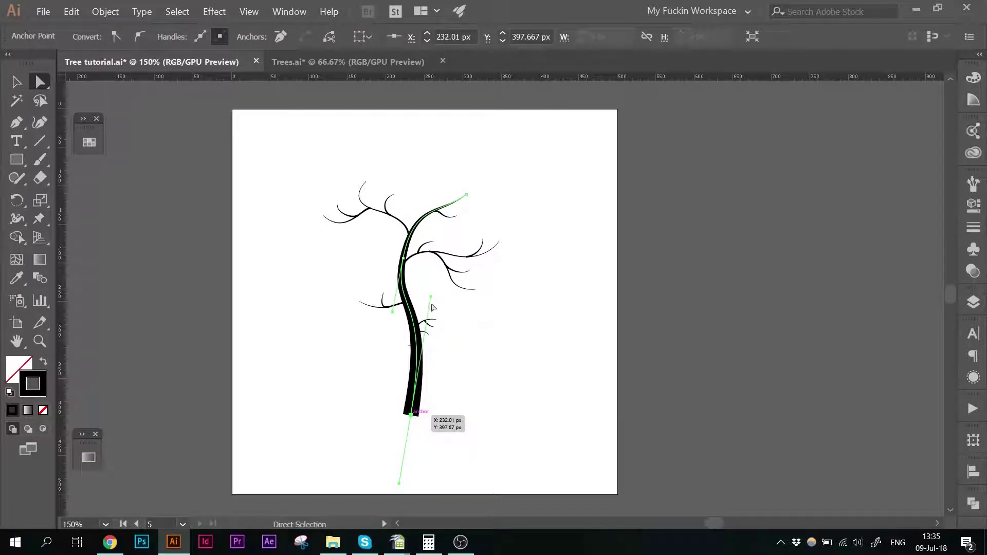
left_click_drag(430, 298, 427, 291)
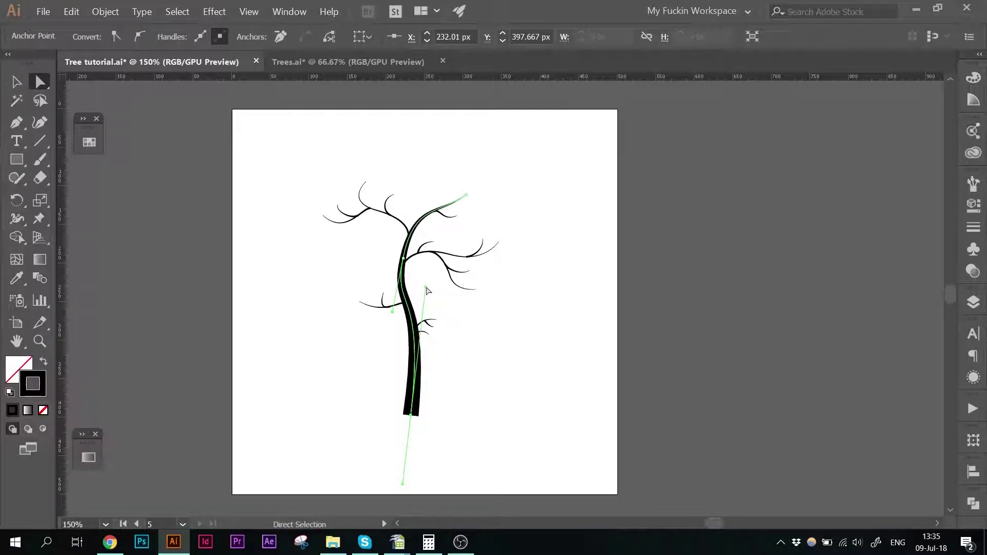
key("v")
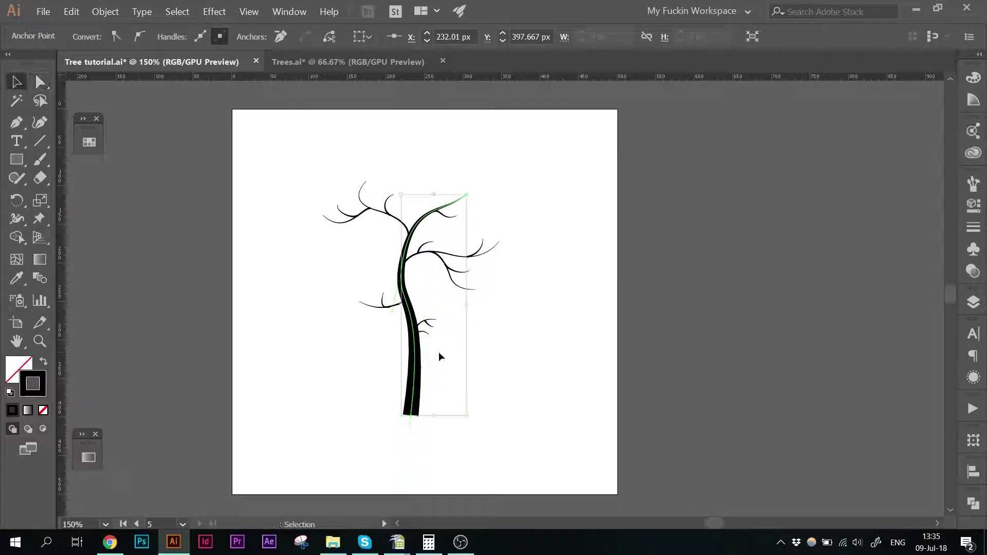
left_click(439, 355)
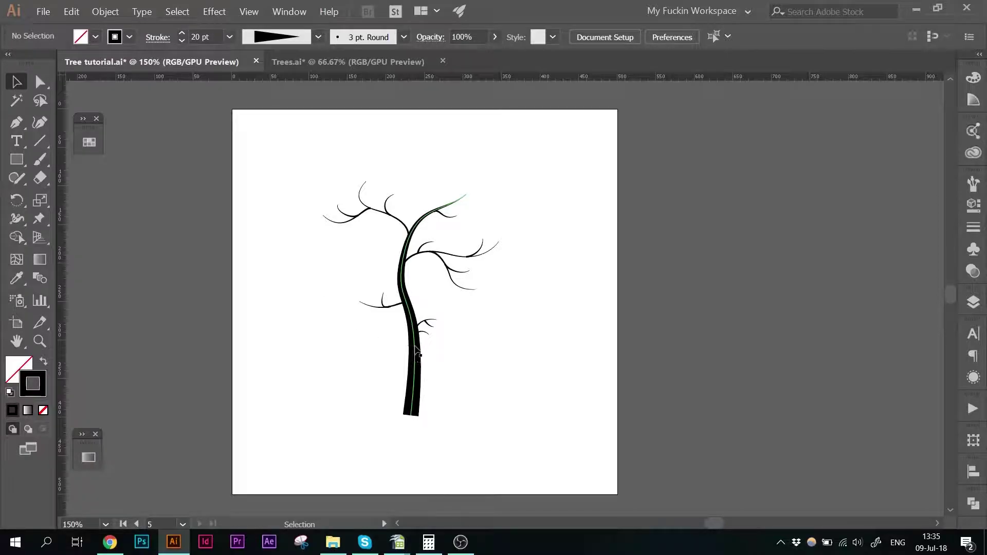
left_click_drag(412, 347, 409, 345)
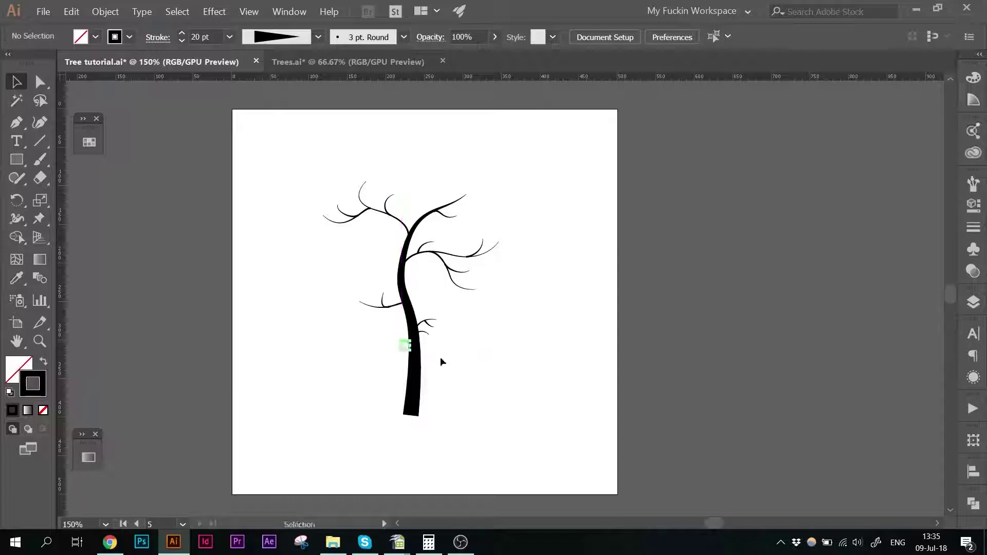
left_click(480, 359)
Set the stroke of the upper twig on the lower trunk's right side to 5 pt.
key("a")
key("ctrl+plus")
key("ctrl+plus")
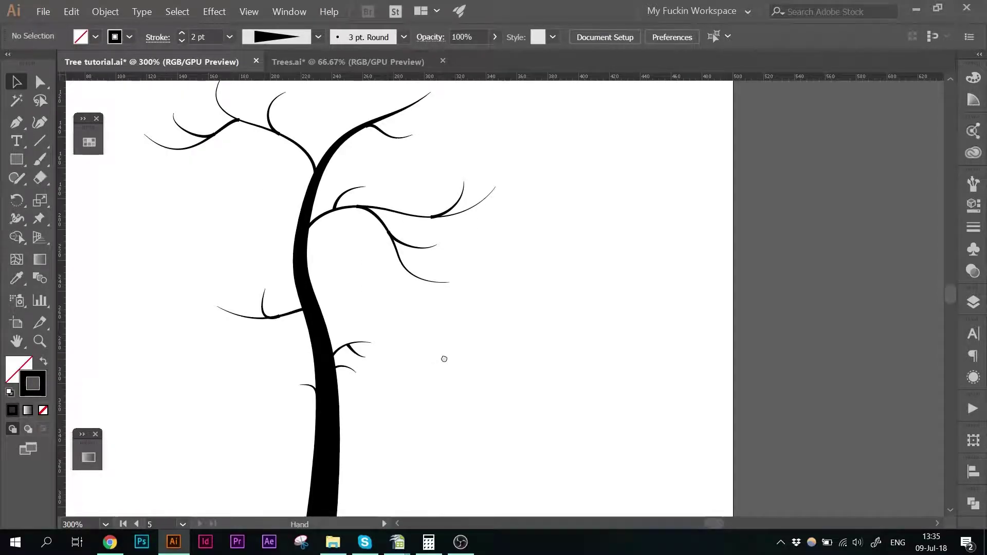
left_click_drag(444, 359, 507, 343)
left_click(427, 327)
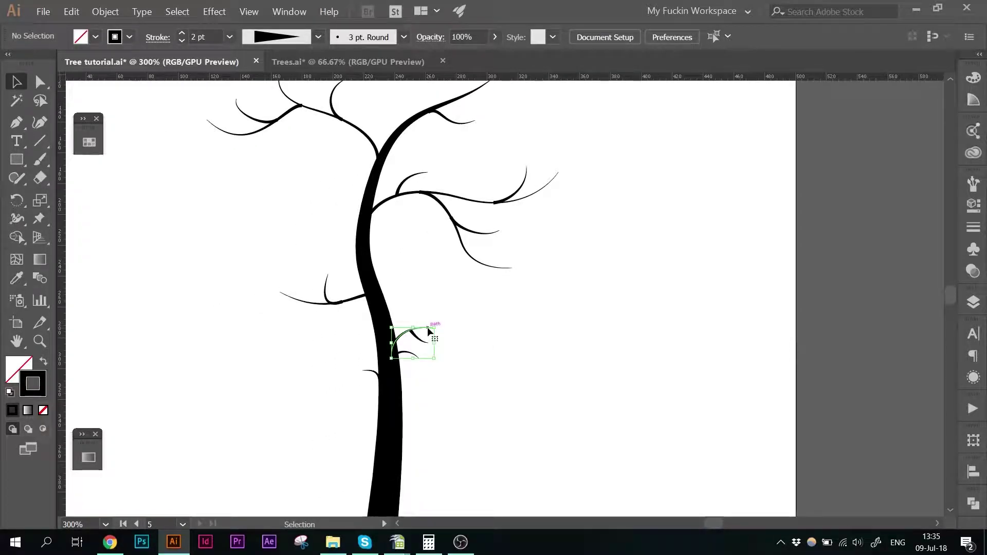
left_click(183, 34)
left_click(183, 33)
left_click(183, 34)
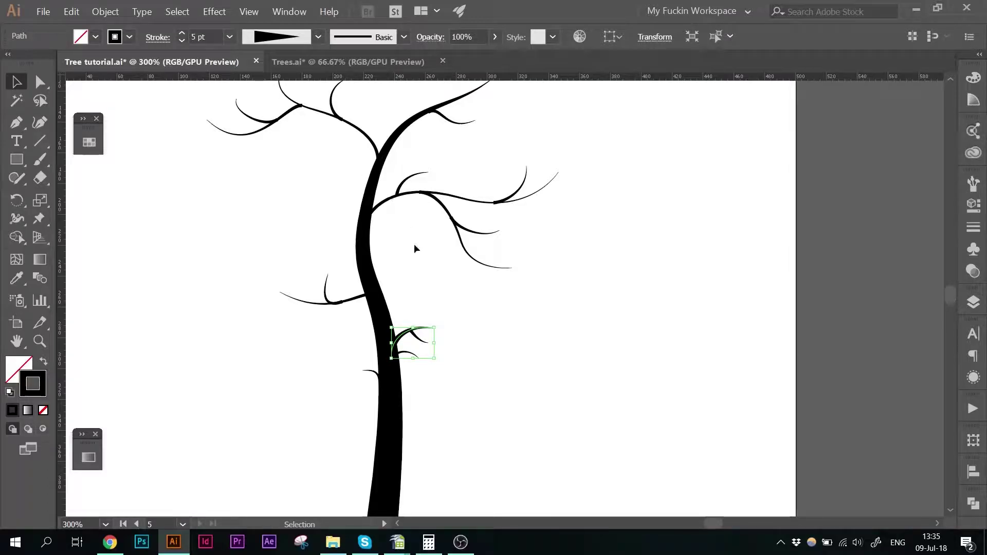
left_click(414, 244)
Thicken the stroke of the small twig just below the forked one on the trunk's right side.
scroll(424, 257, "up", 1)
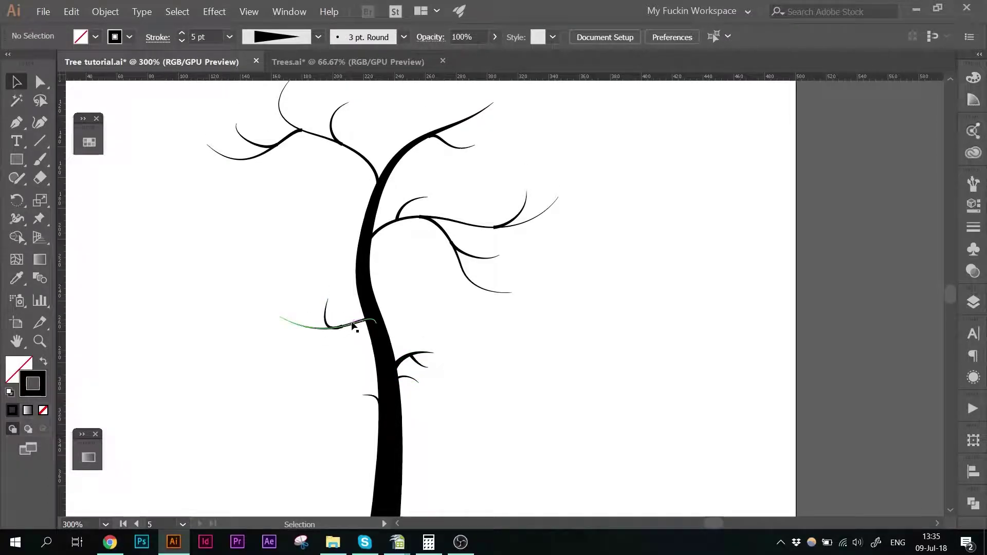
left_click(360, 322)
left_click(406, 378)
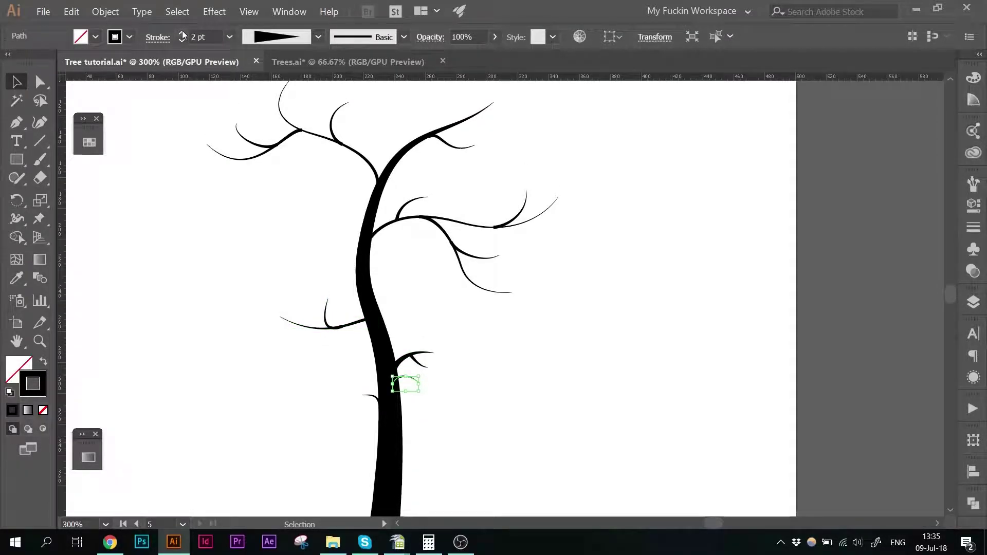
left_click(209, 245)
Set the stroke of the lower left branch to 5 pt.
scroll(208, 245, "up", 3)
left_click_drag(282, 338, 289, 404)
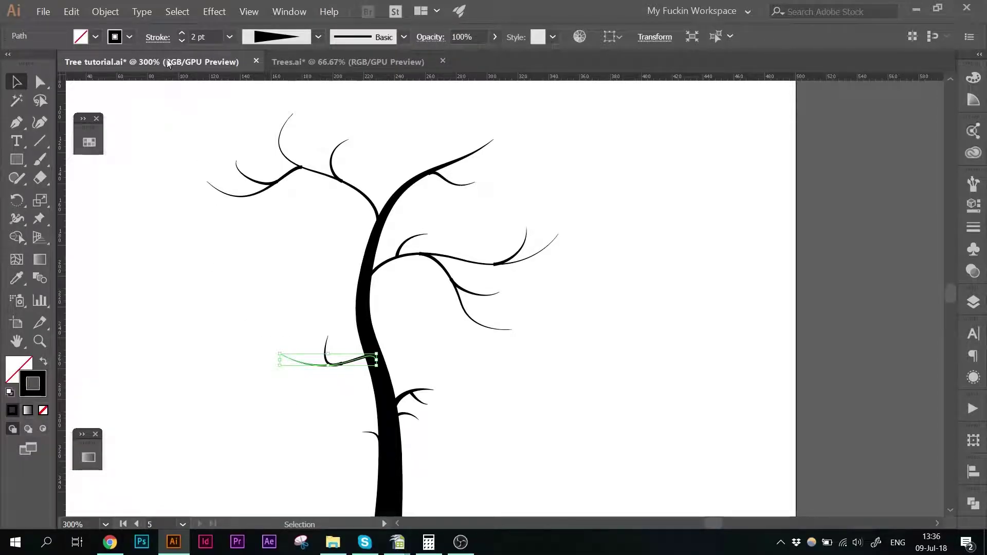
left_click(183, 34)
left_click(183, 34)
left_click(183, 34)
left_click(973, 227)
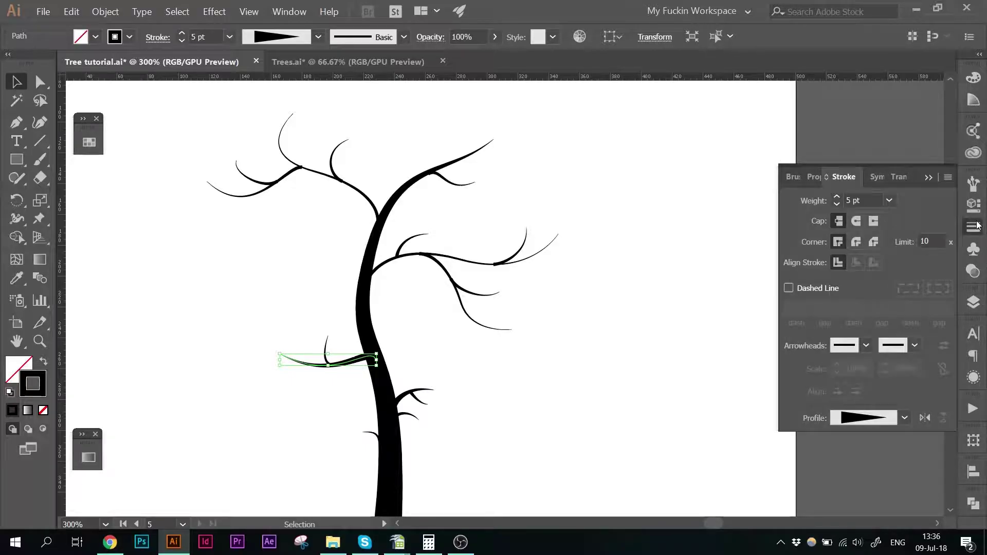
left_click(973, 227)
Set the upward twig on the lower left branch to a 3 pt stroke.
left_click_drag(332, 355, 333, 356)
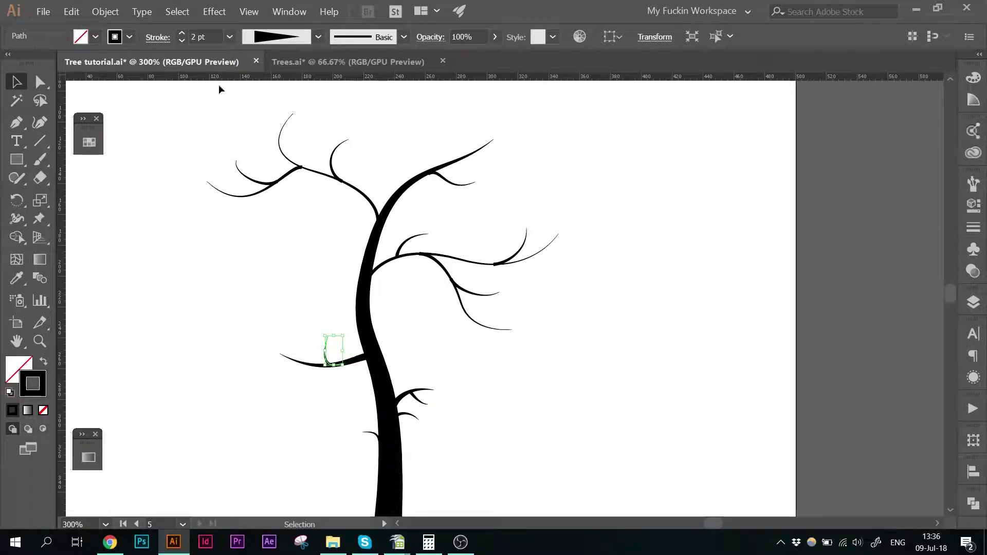
left_click(183, 33)
left_click(255, 273)
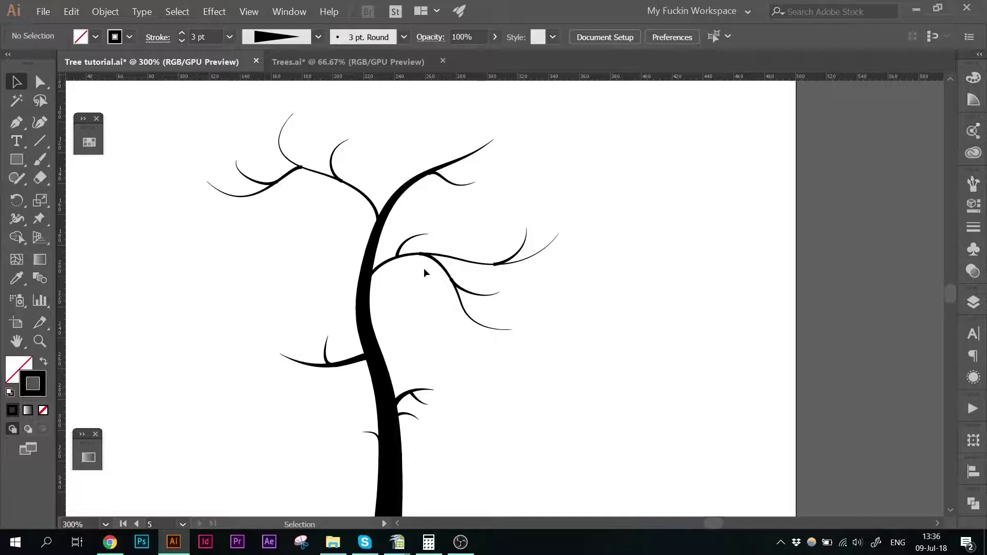
Thicken the long right branch and set its drooping offshoot's stroke to 4 pt.
left_click(478, 265)
left_click(182, 33)
left_click(233, 223)
left_click(443, 268)
left_click(182, 33)
left_click(246, 221)
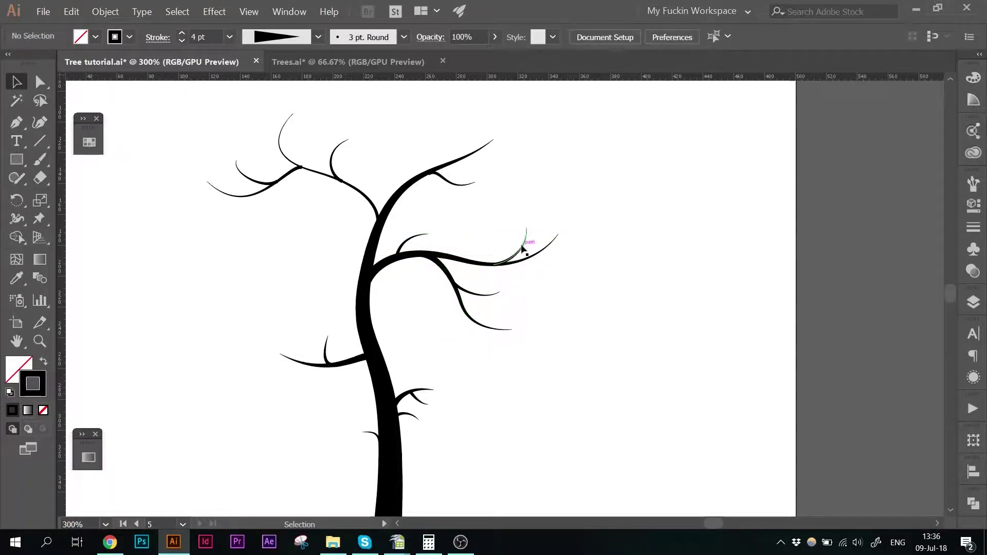
left_click(522, 248)
left_click(409, 239, "shift")
left_click(347, 223)
left_click(517, 255)
left_click(172, 289)
Increase the stroke weight of the upper left branch.
scroll(172, 289, "up", 1)
left_click(350, 195)
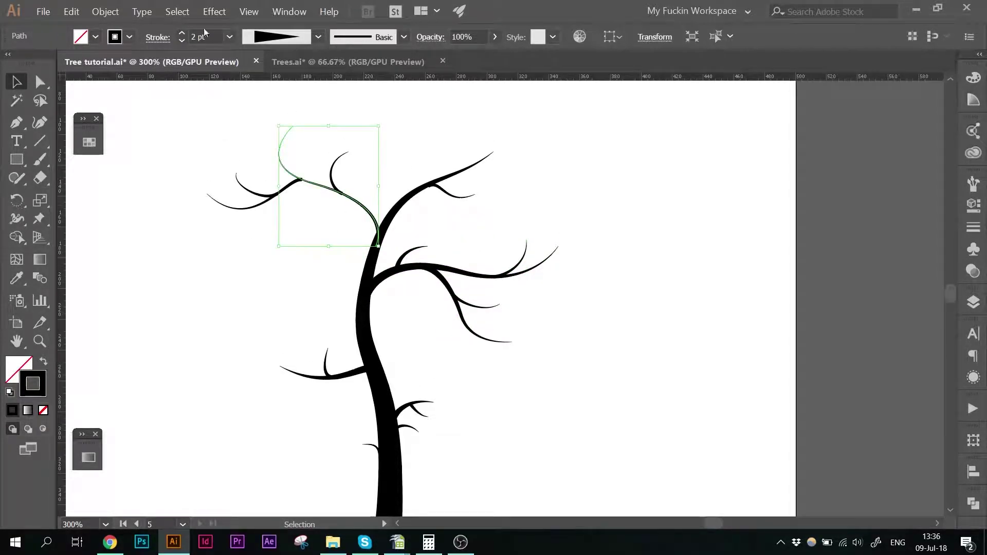
left_click(182, 33)
left_click(182, 32)
left_click(182, 33)
left_click(406, 268)
Reduce the upper left branch's sagging offshoot, its twig and the twig under the upper right trunk end to 1 pt strokes.
left_click(257, 203)
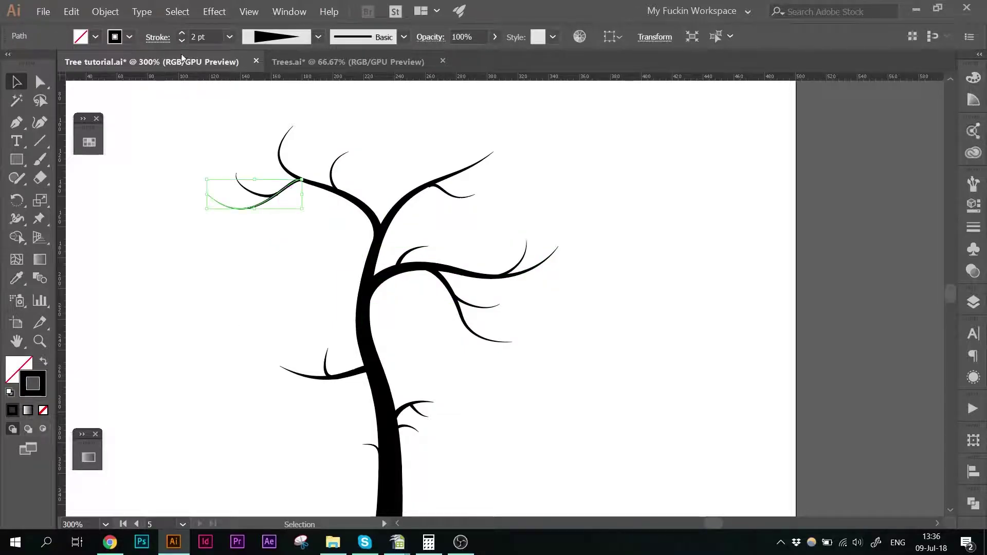
left_click(180, 41)
left_click(260, 194)
left_click(181, 41)
left_click(452, 195)
left_click(182, 41)
left_click(198, 334)
View the whole tree, check the pine tree reference photo in Chrome, and return to Illustrator.
scroll(199, 334, "down", 2)
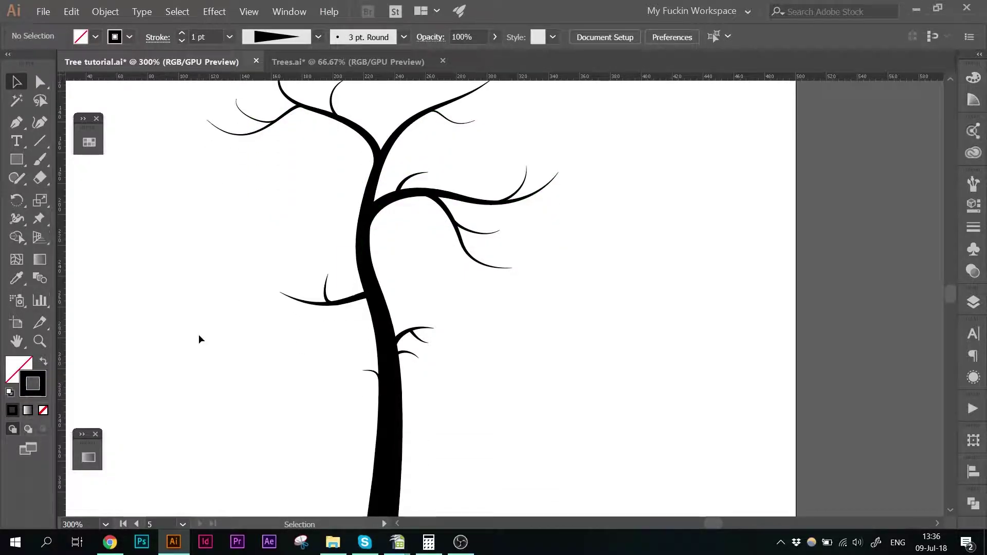
key("ctrl+minus")
key("ctrl+minus")
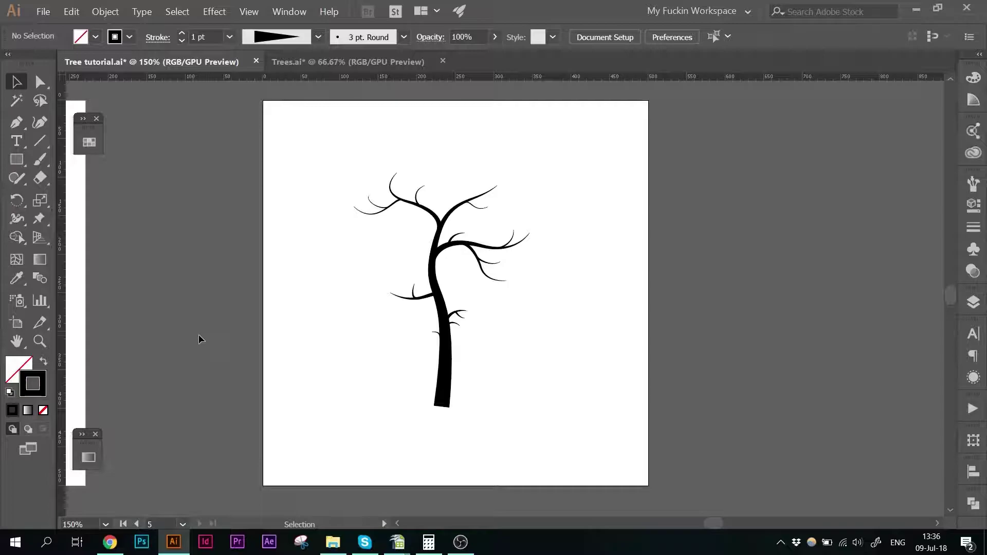
key("ctrl+plus")
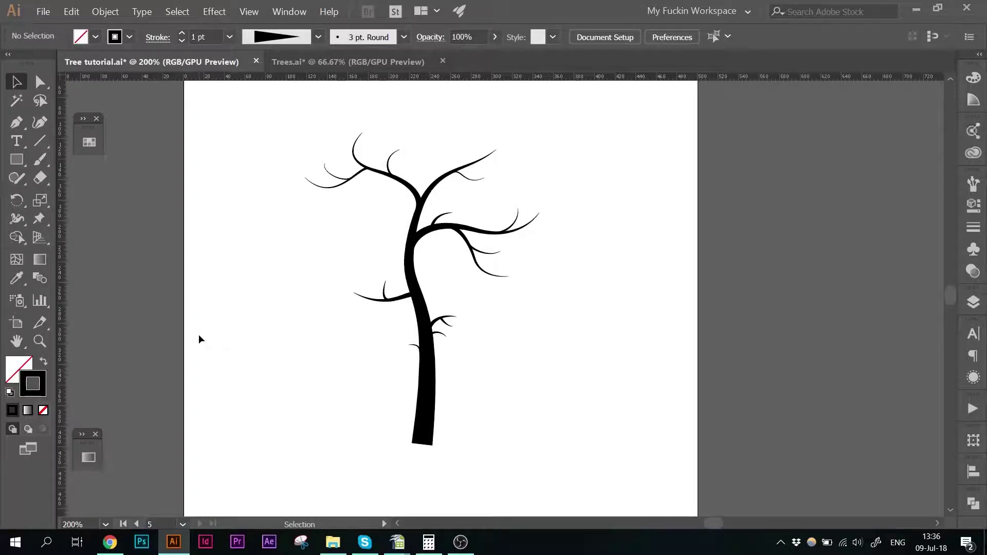
left_click(110, 543)
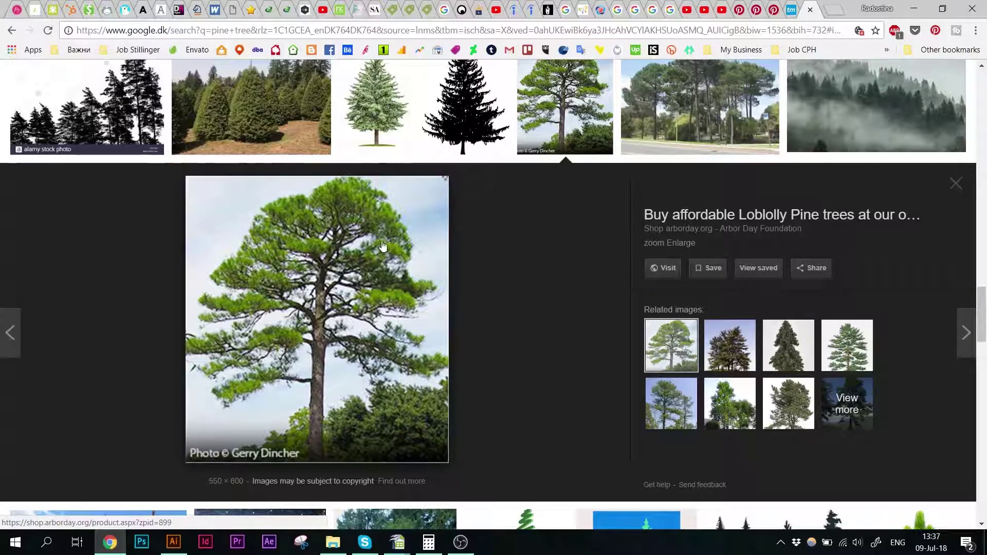
left_click(173, 542)
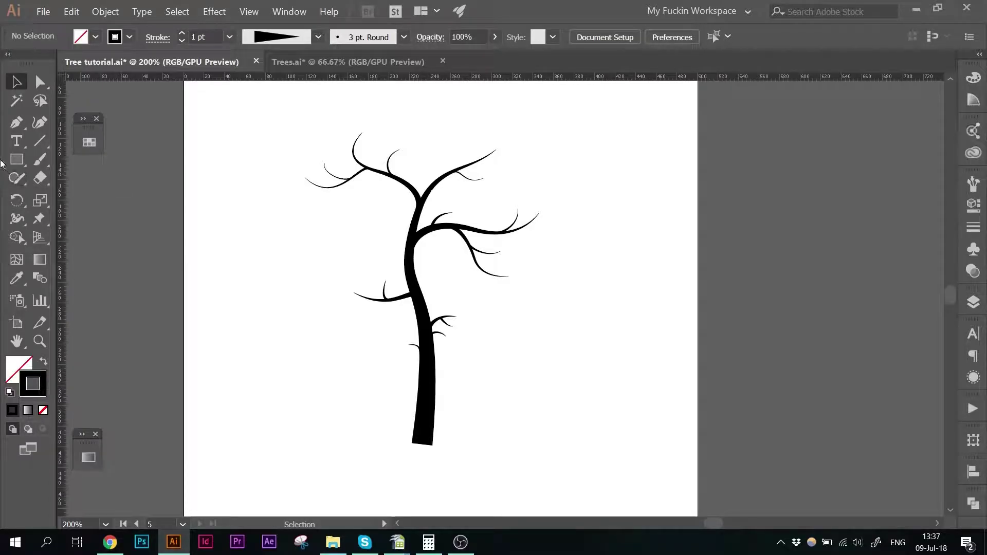
Draw a curved Pen arc over the upper left branches and adjust its left handle to make the arch slightly fuller.
left_click(21, 128)
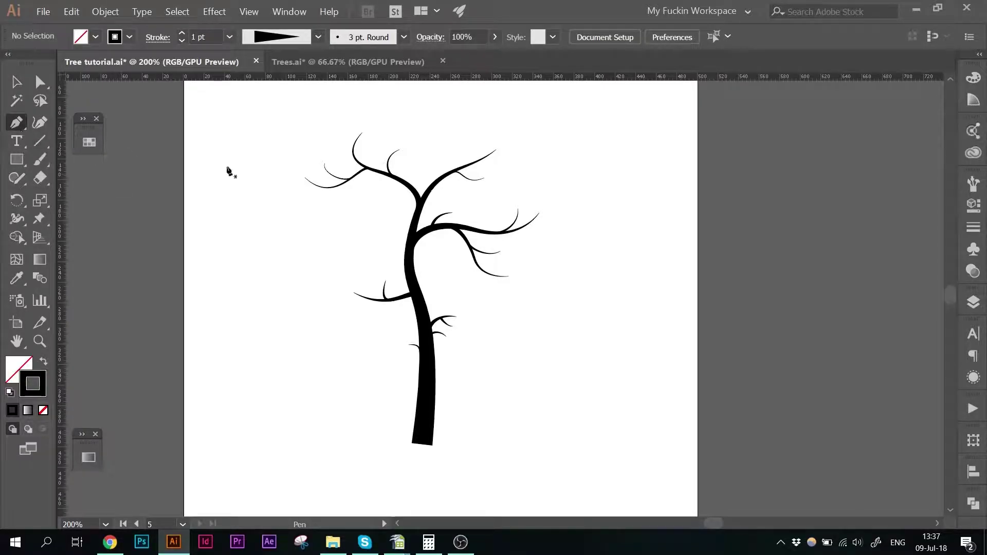
left_click_drag(322, 178, 336, 235)
scroll(315, 205, "up", 2)
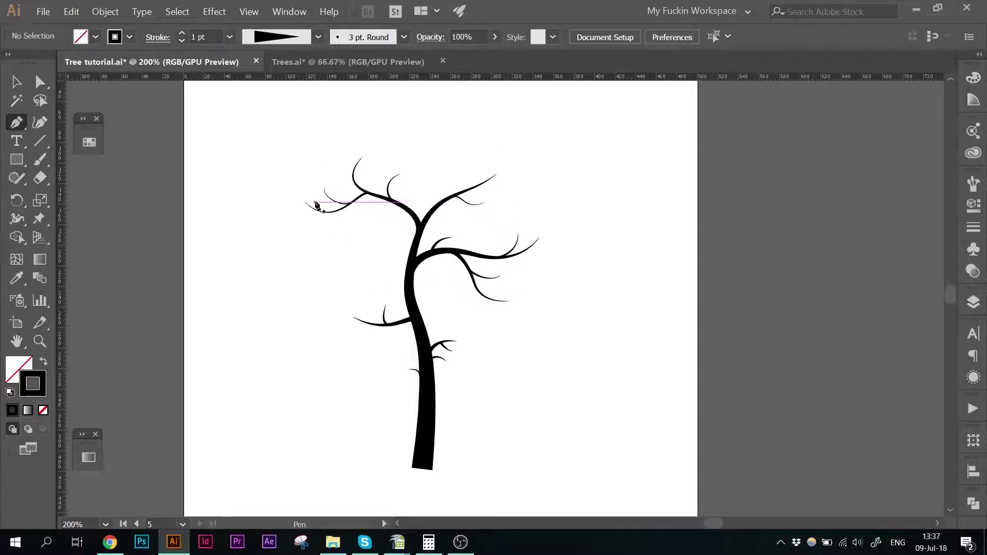
left_click_drag(315, 203, 344, 173)
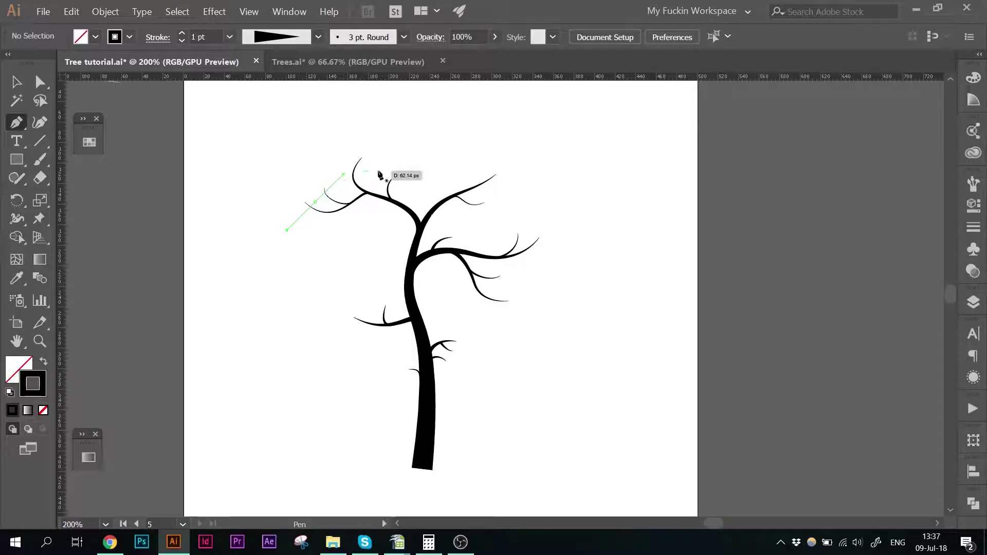
left_click_drag(429, 192, 461, 230)
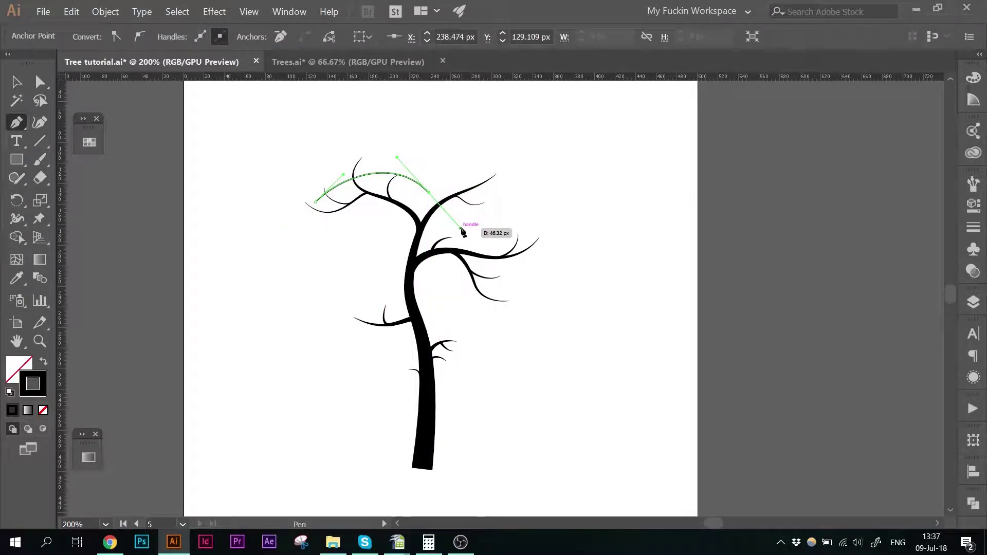
key("a")
left_click_drag(343, 174, 338, 168)
left_click(339, 150, "ctrl")
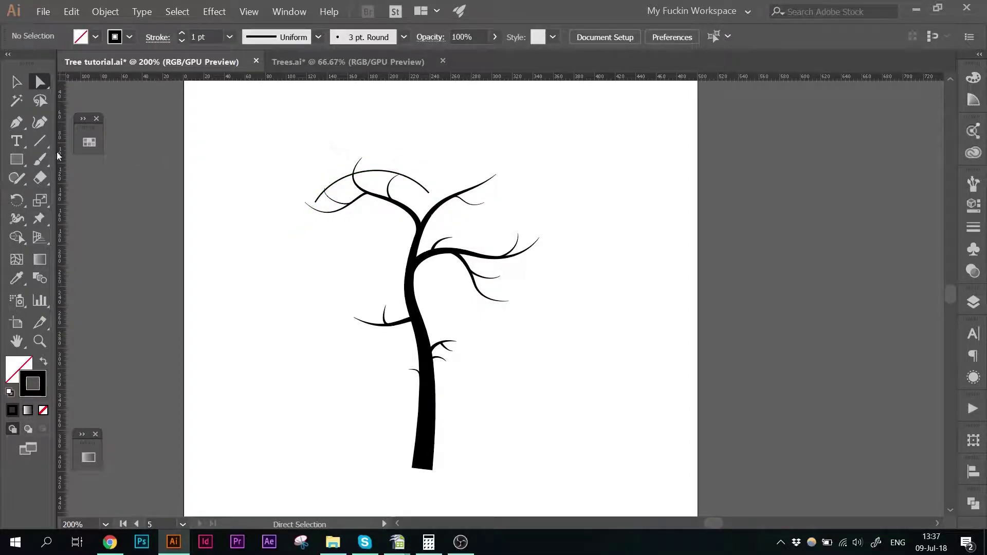
Draw a curved Pen arc over the middle right branch, then steepen its left handle and lower its right end slightly.
left_click(16, 122)
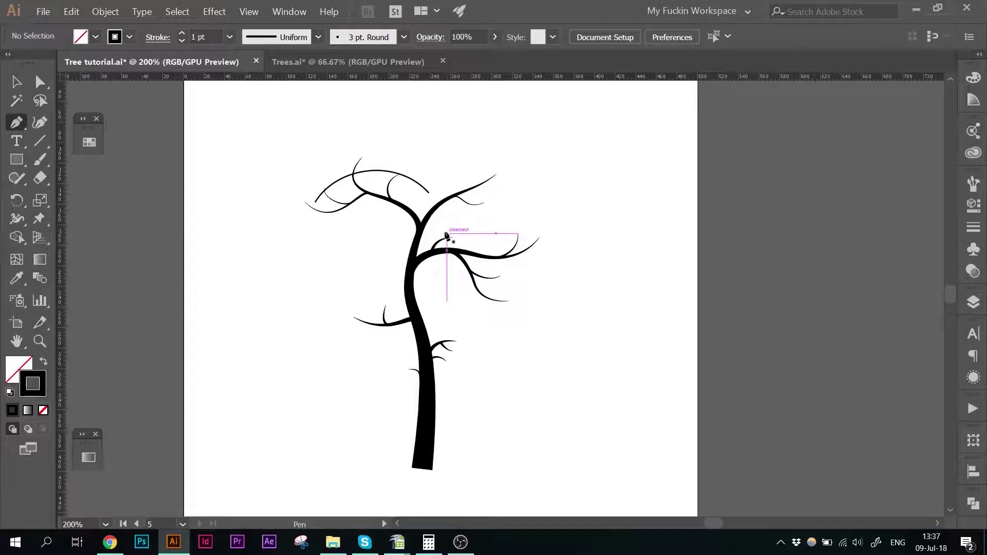
left_click(441, 235)
left_click_drag(454, 225, 470, 221)
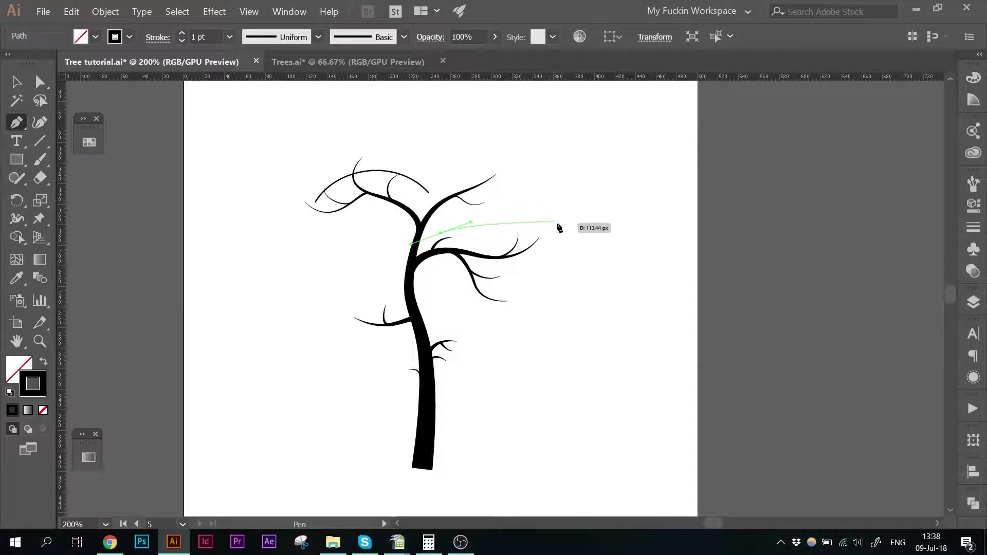
left_click_drag(554, 233, 586, 276)
key("a")
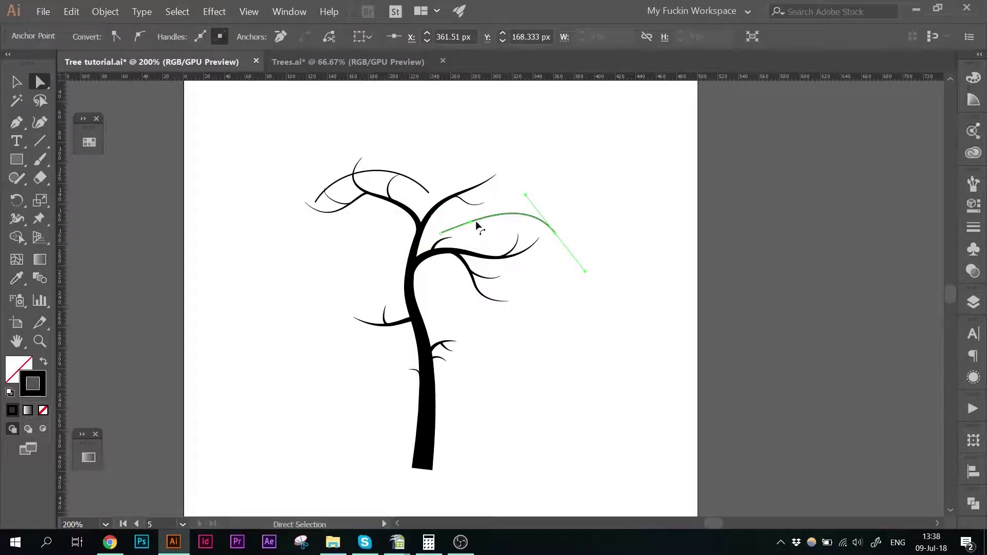
left_click_drag(470, 222, 463, 207)
left_click_drag(555, 233, 556, 247)
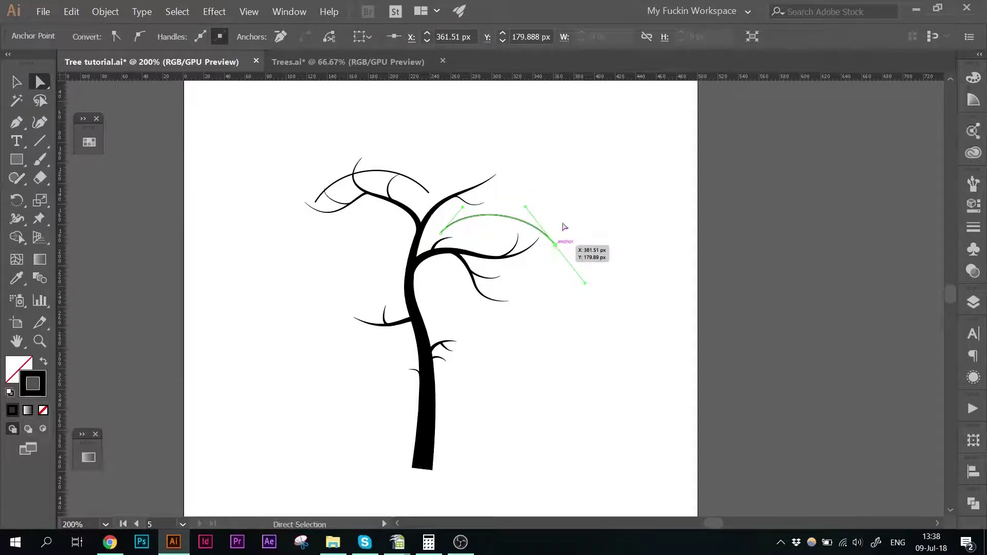
left_click(575, 197)
Draw a small curved Pen arc over the lower left branch.
left_click(17, 122)
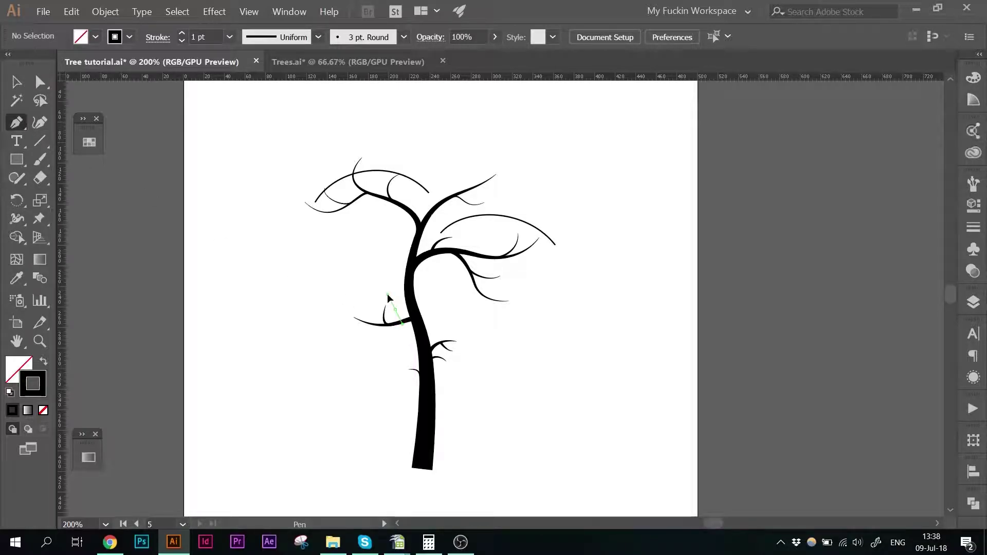
left_click_drag(388, 297, 330, 333)
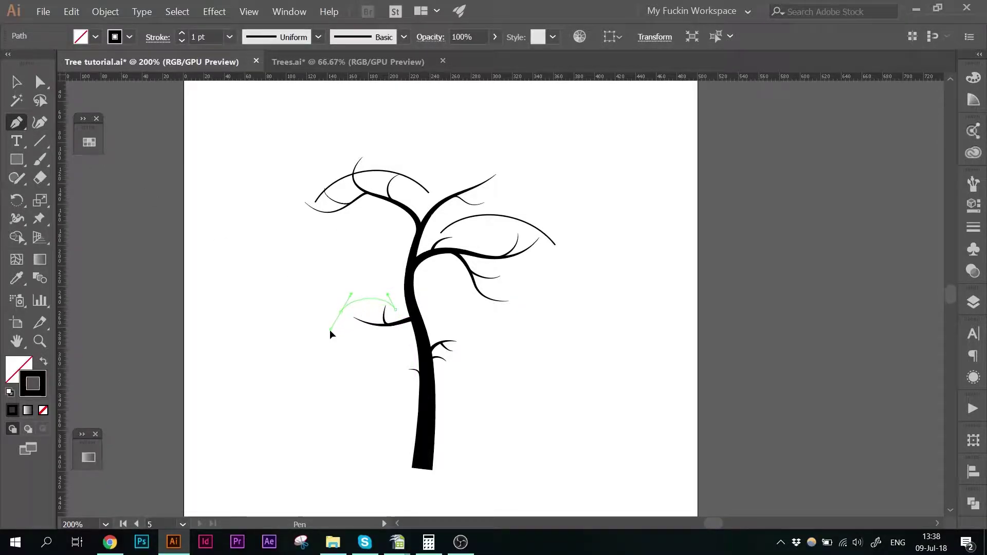
left_click(304, 287, "ctrl")
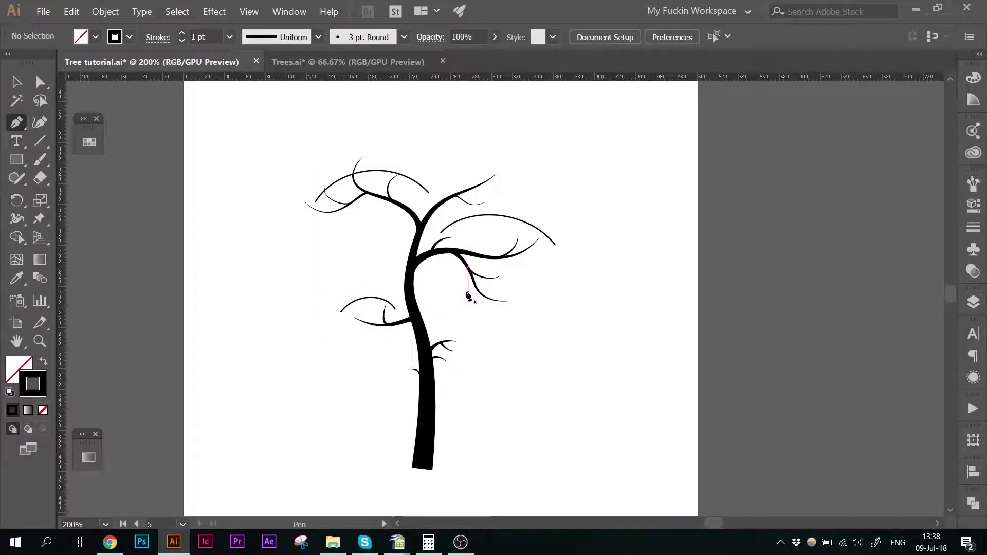
Draw a small curved Pen arc over the offshoots hanging below the middle right branch.
left_click_drag(467, 292, 480, 280)
left_click_drag(526, 300, 534, 330)
key("a")
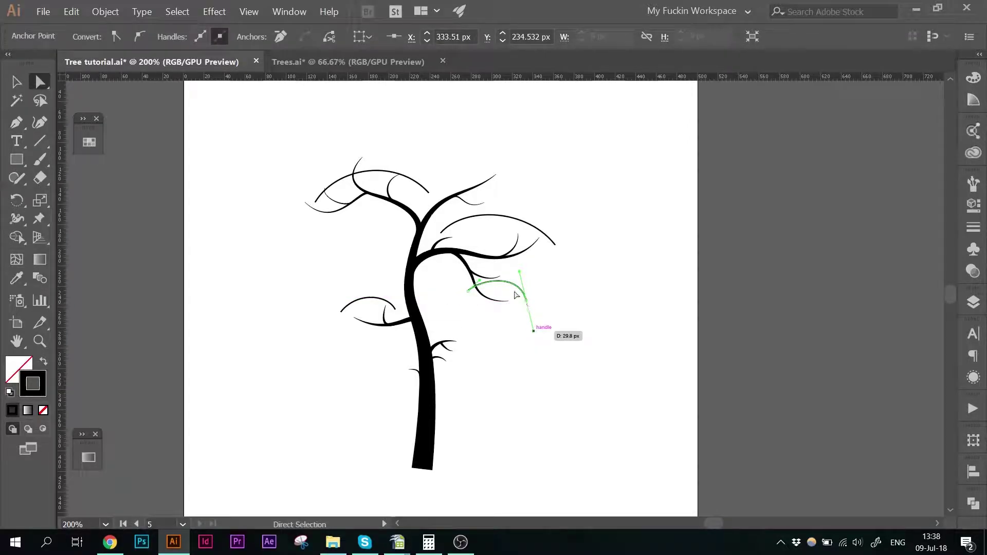
left_click(616, 257)
Draw a wide curved Pen arc above the upper right branch and raise its left handle slightly.
left_click(16, 122)
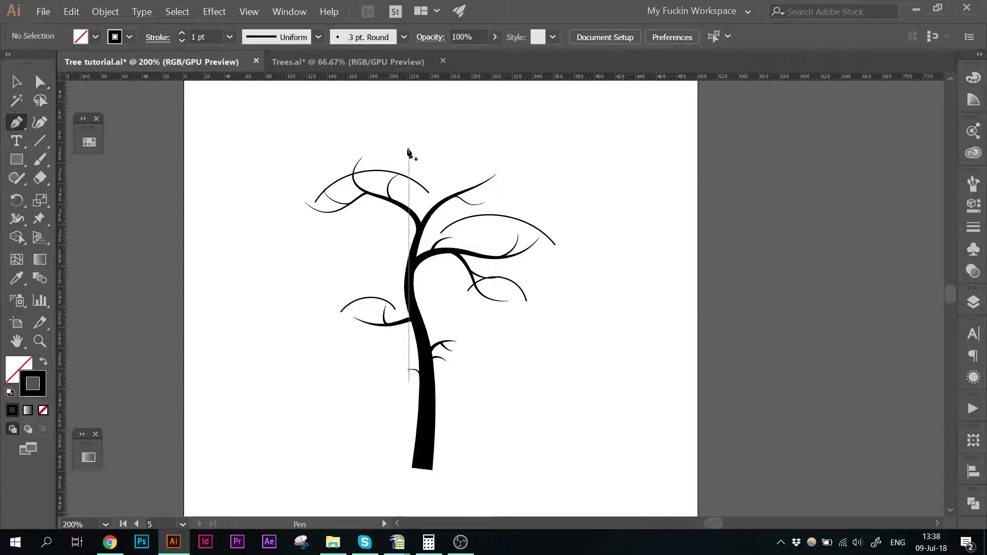
left_click_drag(432, 168, 455, 149)
left_click_drag(573, 191, 616, 265)
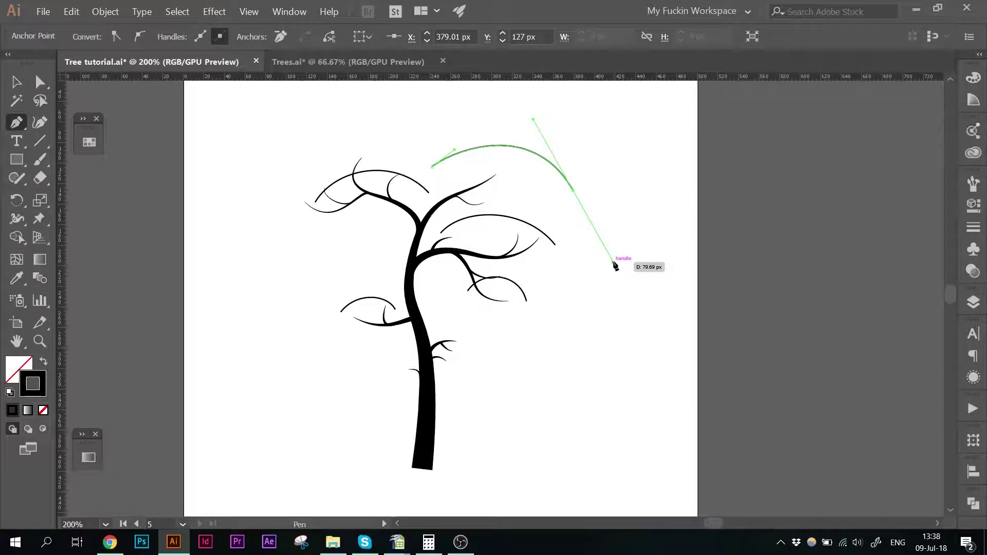
key("a")
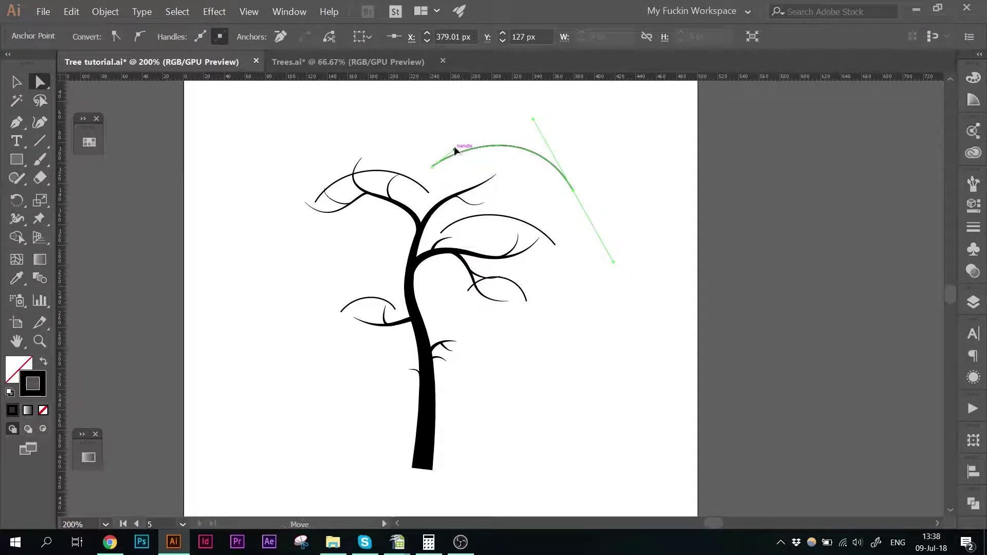
left_click_drag(454, 149, 453, 146)
left_click(497, 123)
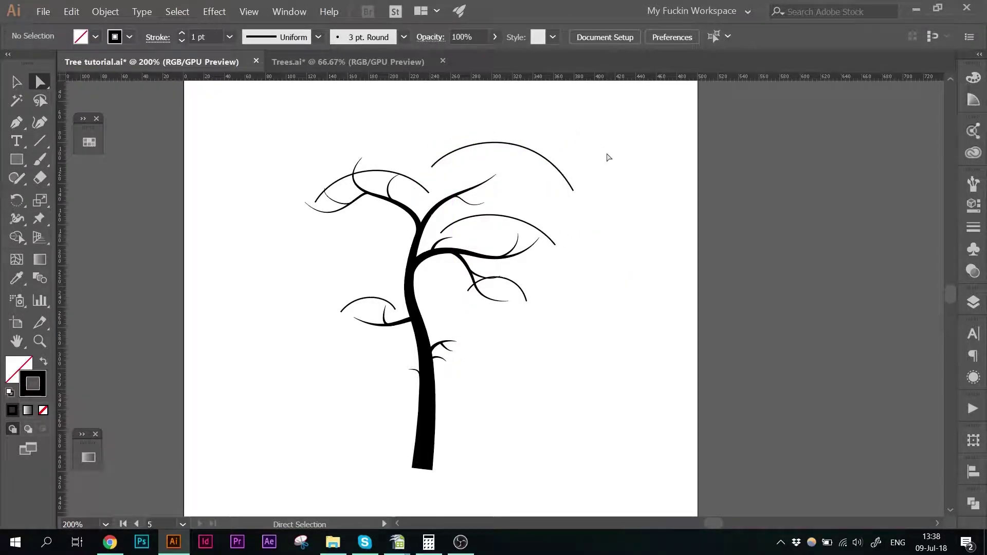
Select all five foliage arcs and apply the half-dome variable width profile to their strokes.
key("c")
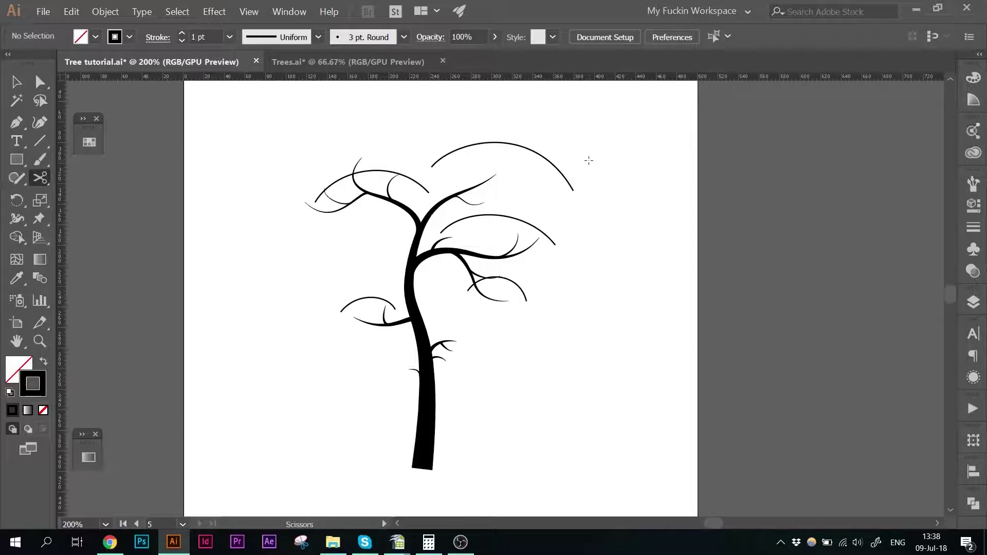
key("v")
left_click(563, 180)
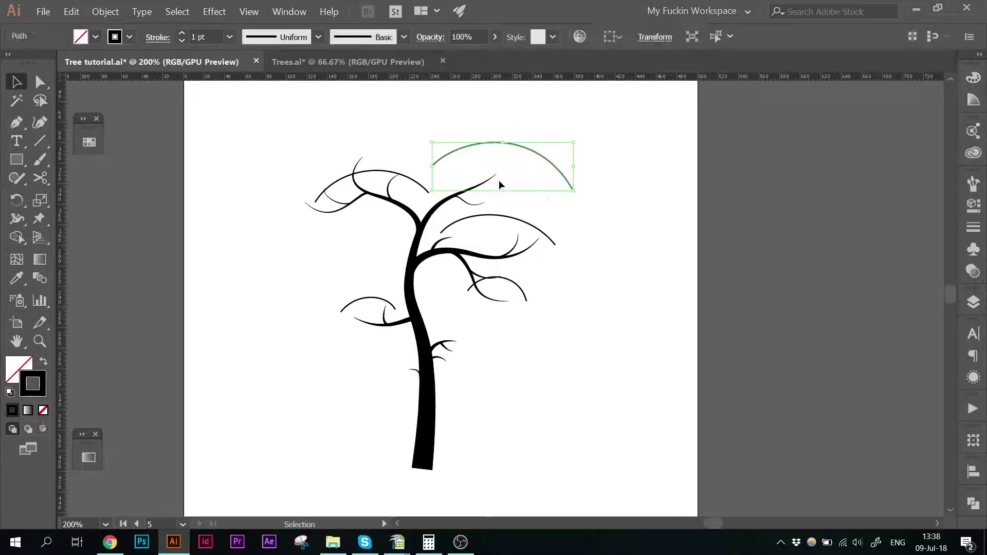
left_click(414, 180, "shift")
left_click(482, 216, "shift")
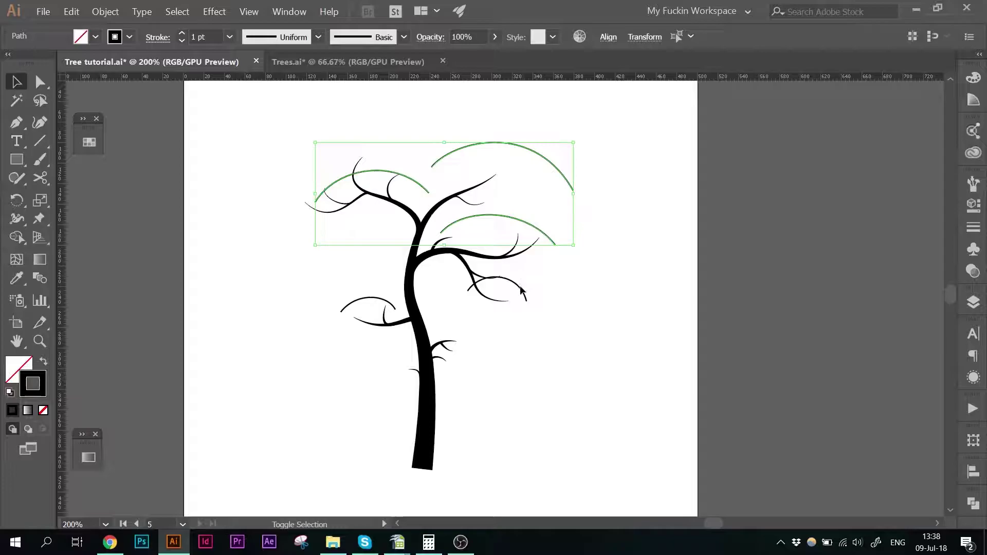
left_click(521, 288, "shift")
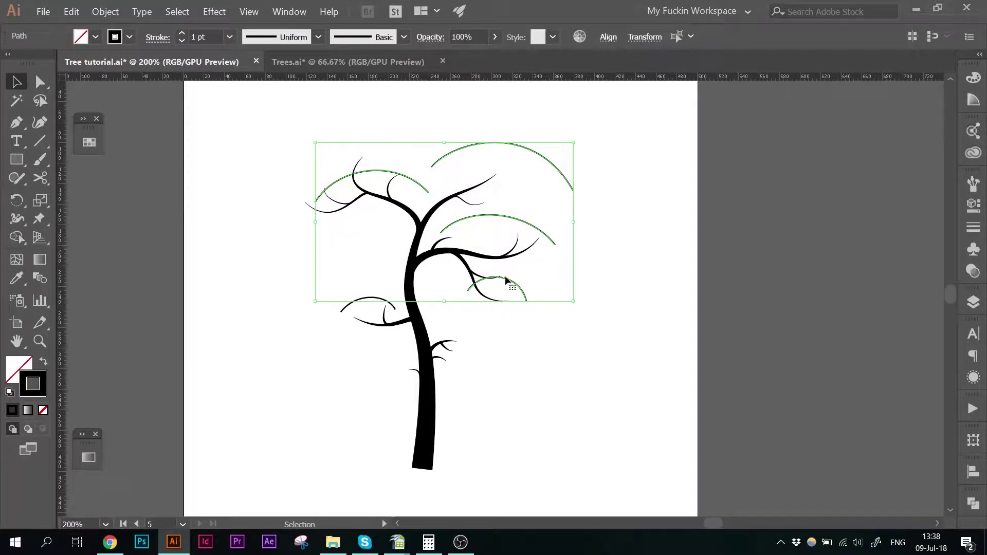
left_click(370, 298, "shift")
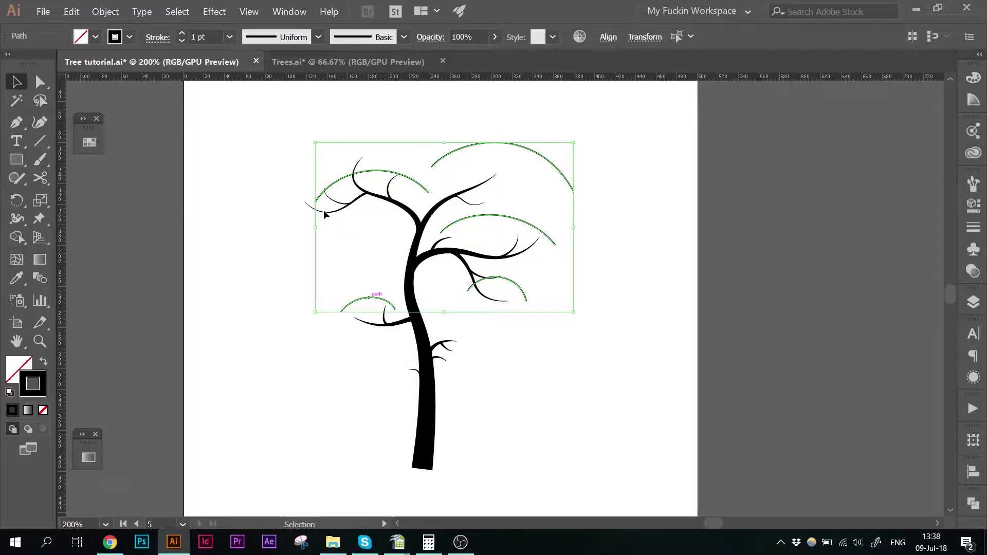
left_click(273, 45)
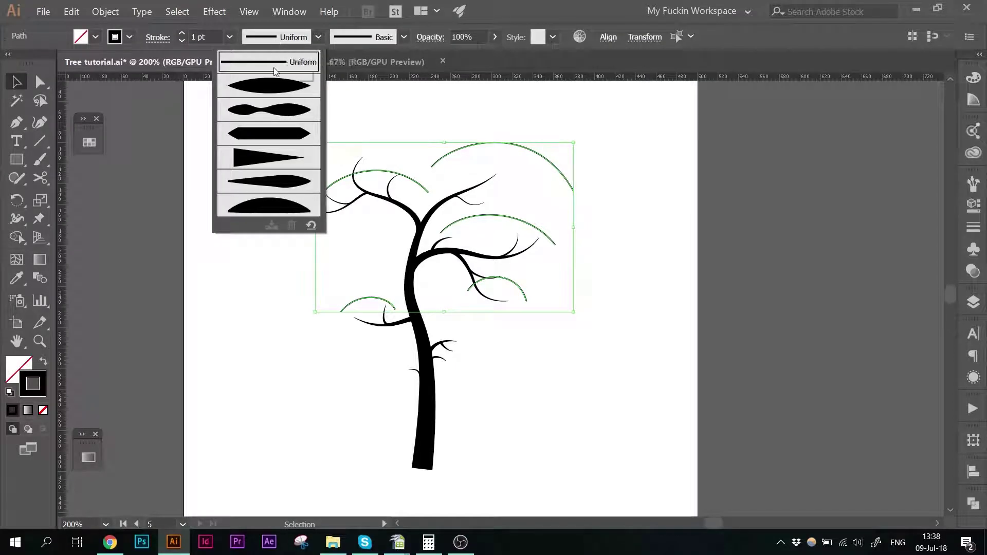
left_click(282, 208)
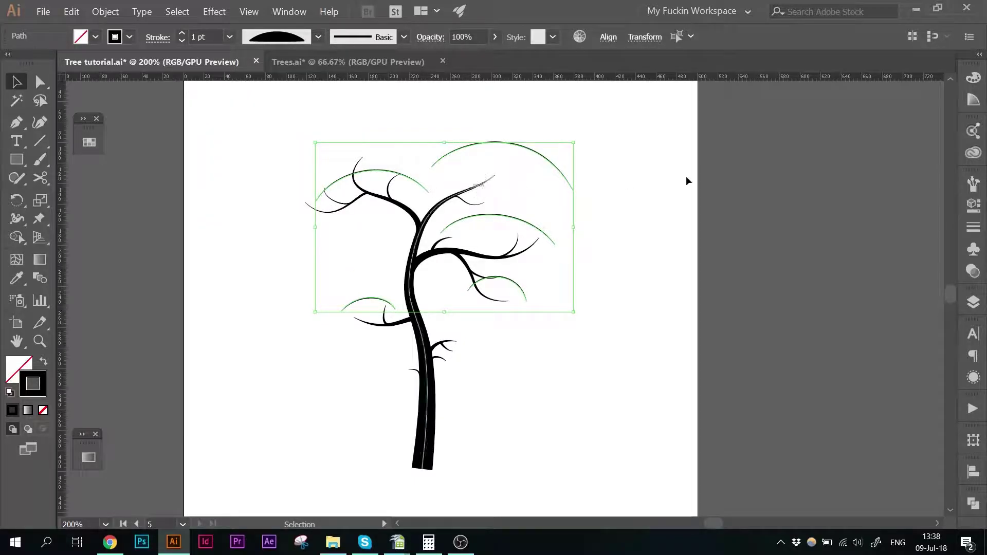
Give the five selected foliage arcs round stroke caps.
left_click(977, 231)
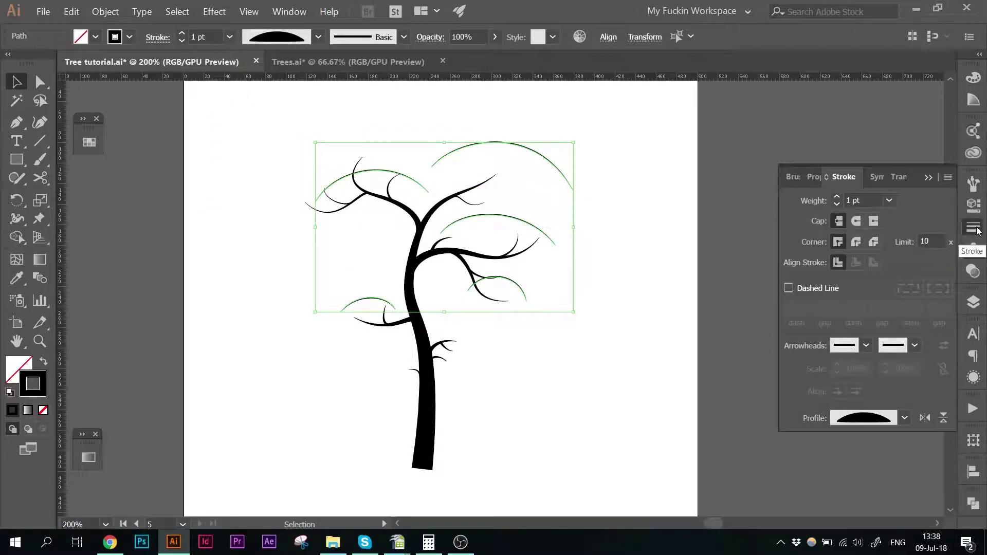
left_click(856, 221)
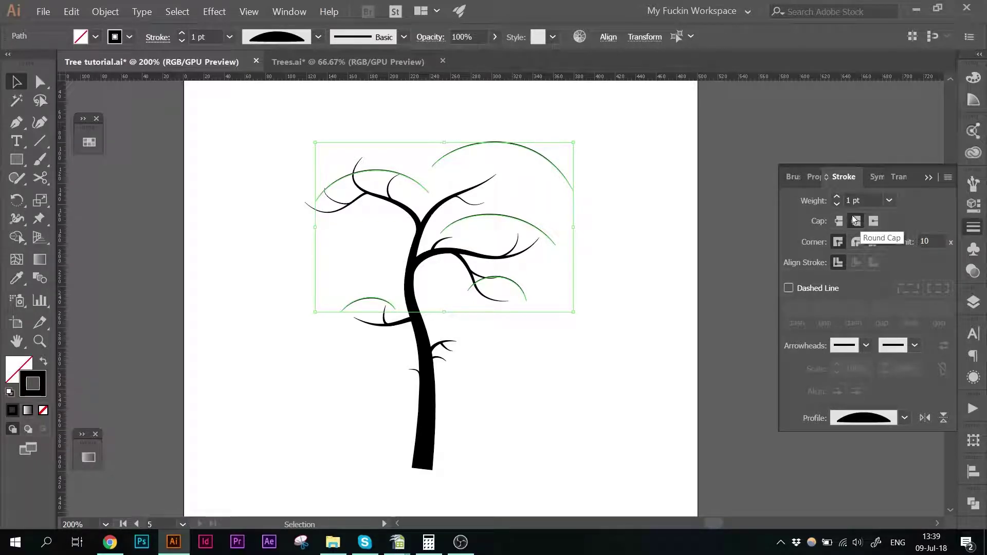
left_click(856, 221)
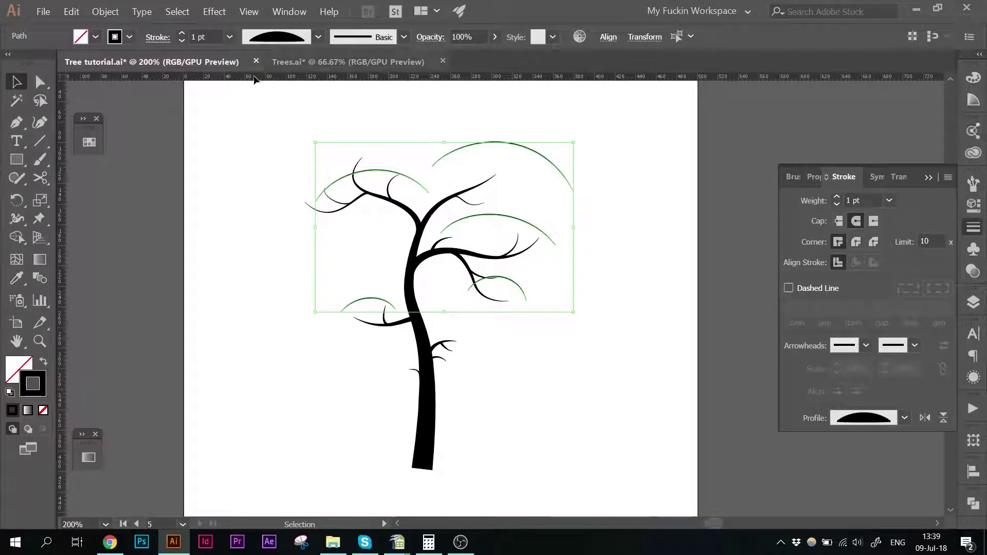
Thicken the five foliage arcs into solid crowns with a 41 pt stroke weight and deselect them.
left_click(840, 196)
left_click(840, 196)
left_click(840, 196)
left_click(840, 196)
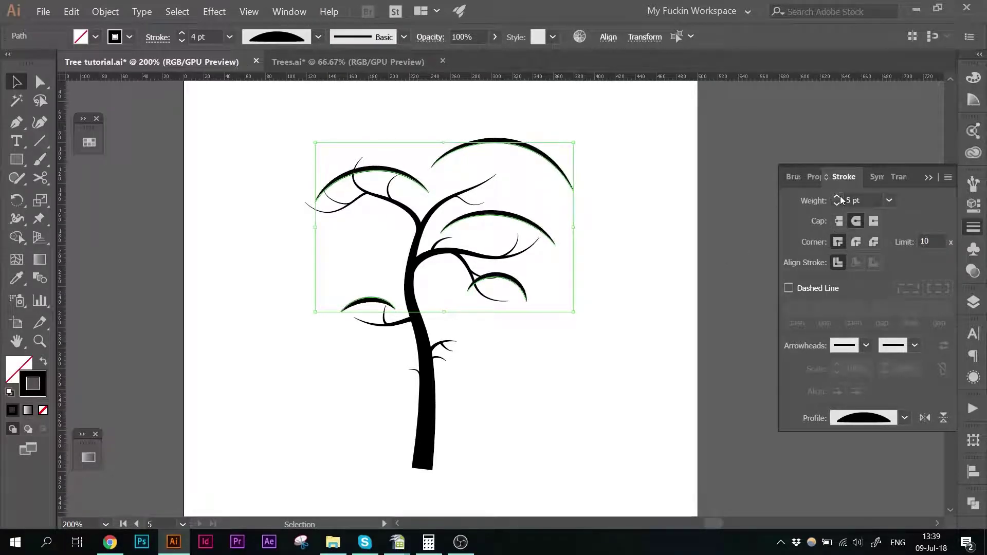
left_click(840, 196)
left_click(840, 196)
left_click(840, 196)
left_click(840, 196)
left_click_drag(840, 196, 841, 196)
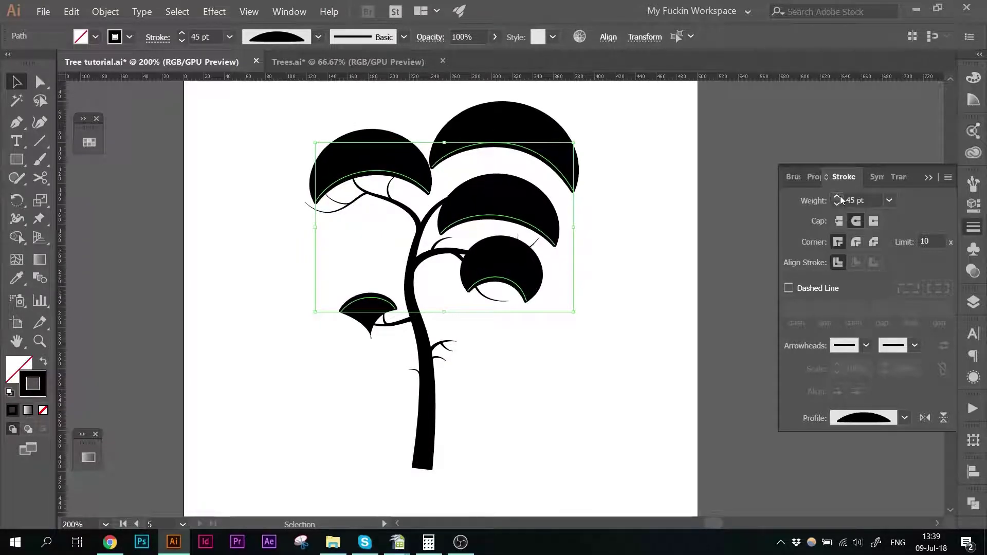
left_click(837, 204)
left_click(837, 205)
left_click(837, 205)
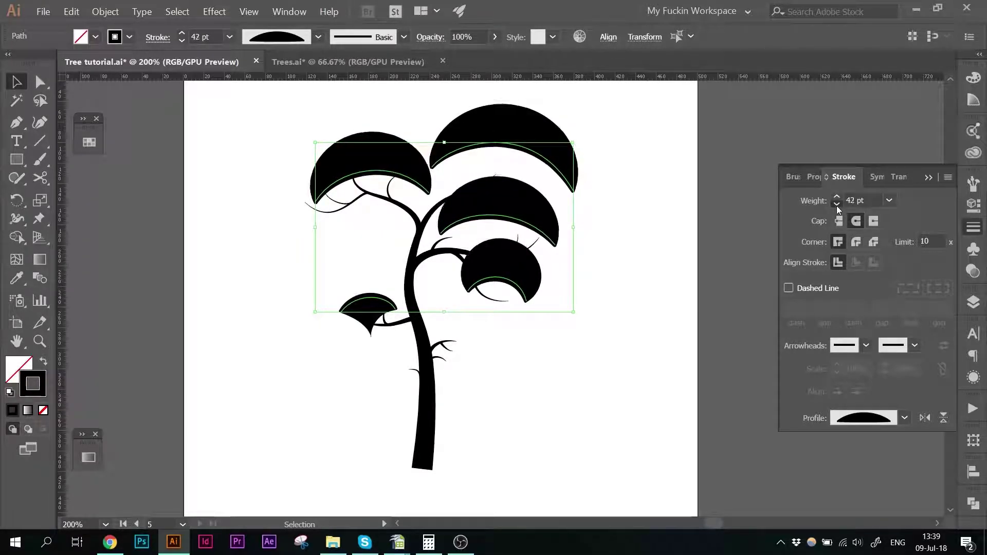
left_click(837, 205)
left_click(510, 321)
Reduce the lower left foliage arc's stroke to 16 pt and flip its width profile across the path.
left_click(363, 332)
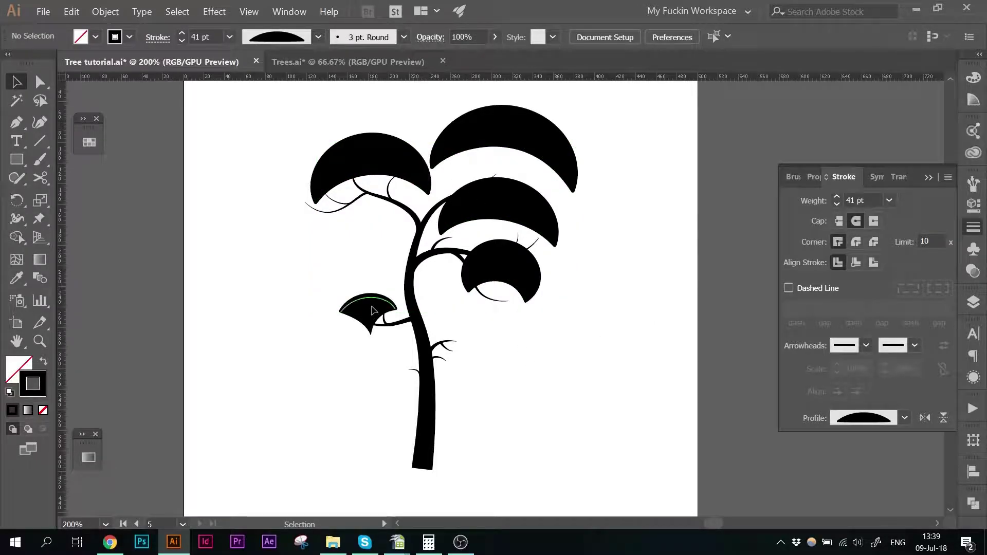
left_click_drag(836, 204, 837, 205)
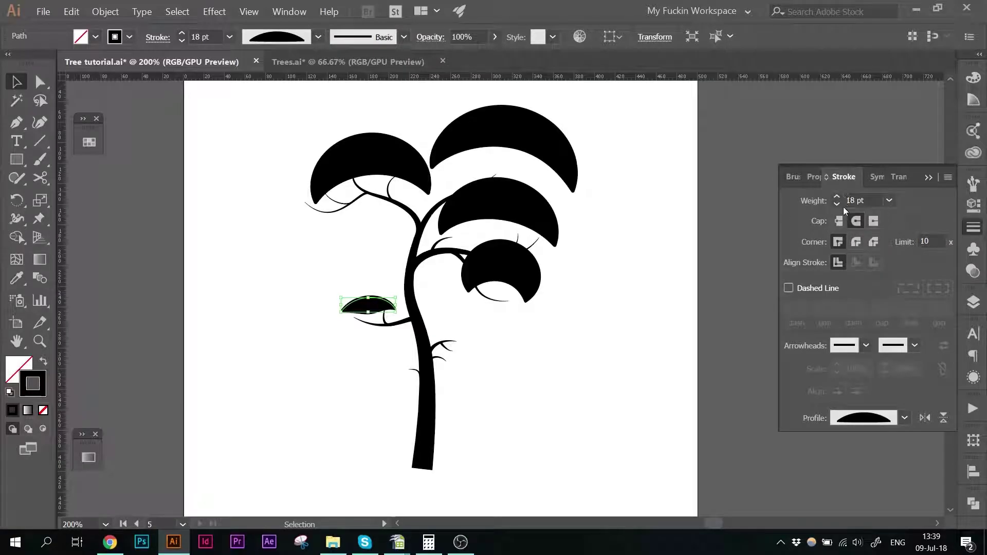
left_click(944, 418)
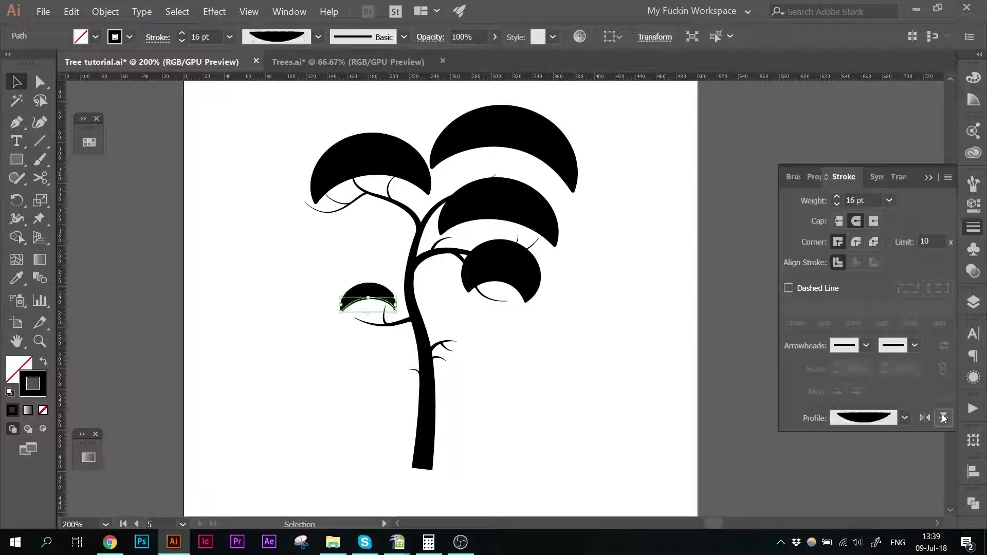
Increase the lower left foliage's stroke weight to 21 pt and move it slightly down onto its branch.
left_click(838, 197)
left_click(838, 197)
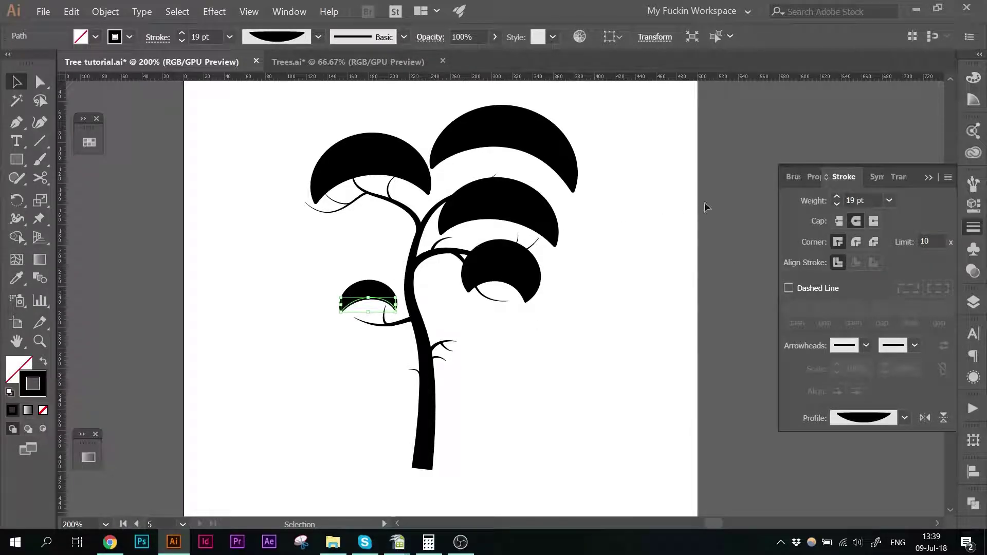
left_click(838, 198)
left_click(838, 197)
left_click_drag(384, 291, 388, 304)
left_click(549, 262)
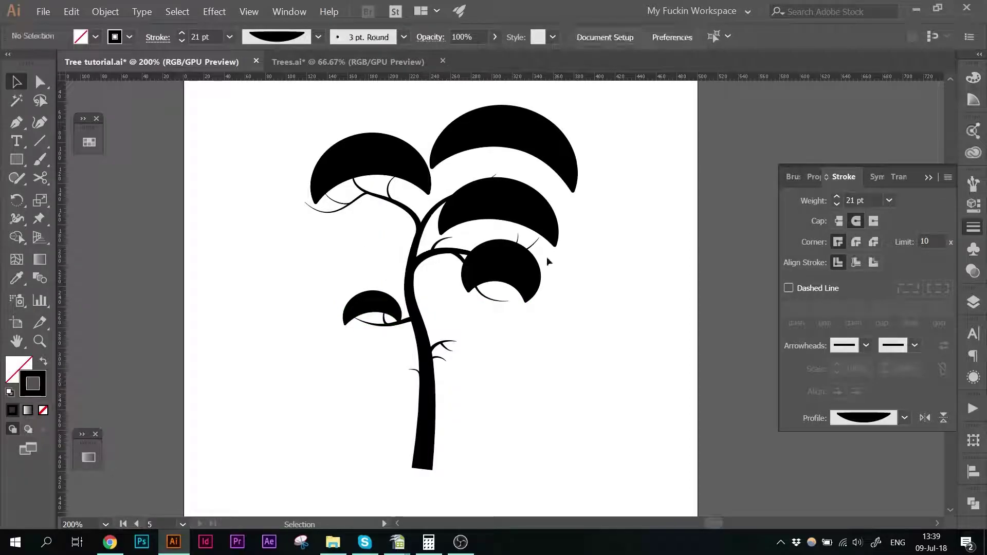
Reduce the lowest right foliage's stroke weight to 31 pt and move it up onto the middle right branch.
left_click(514, 284)
left_click(837, 204)
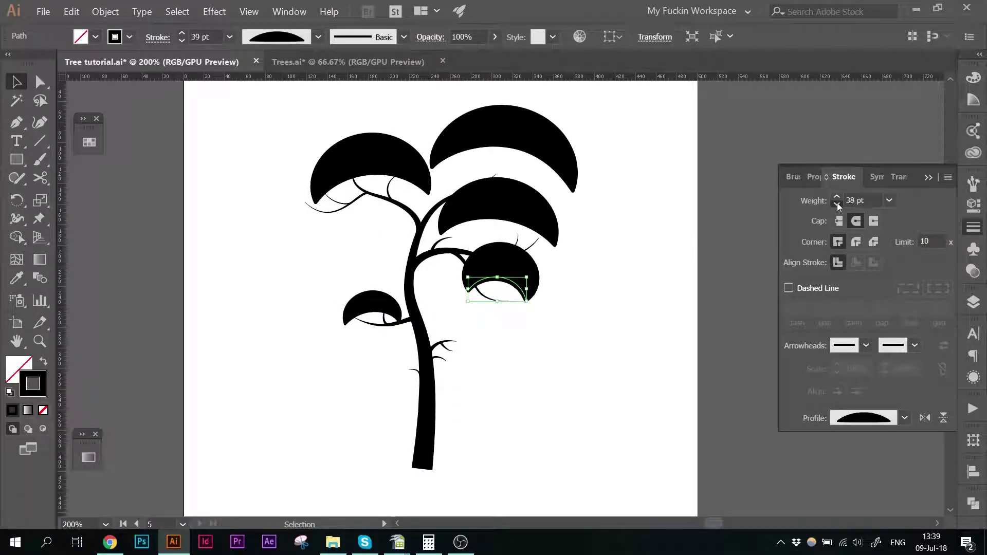
left_click(837, 204)
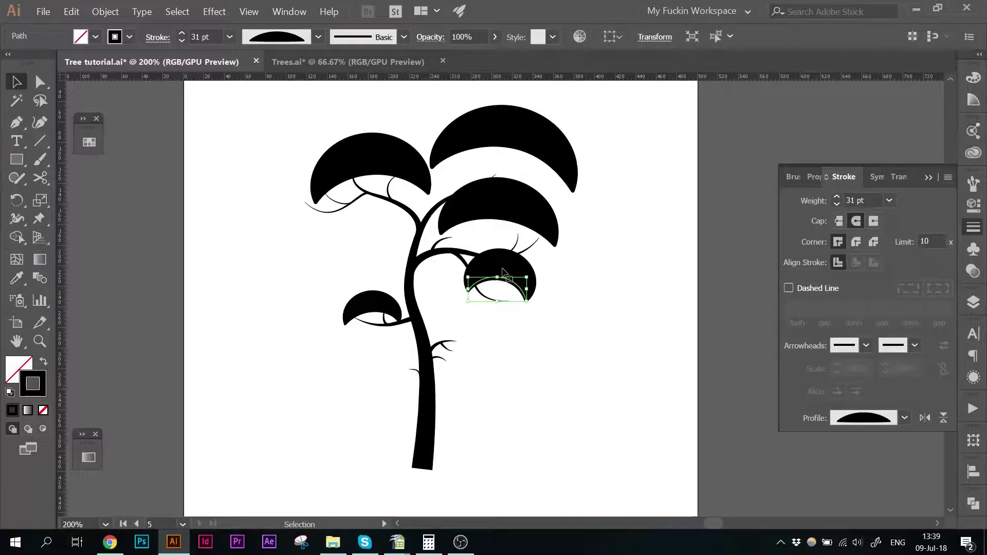
left_click_drag(504, 272, 507, 246)
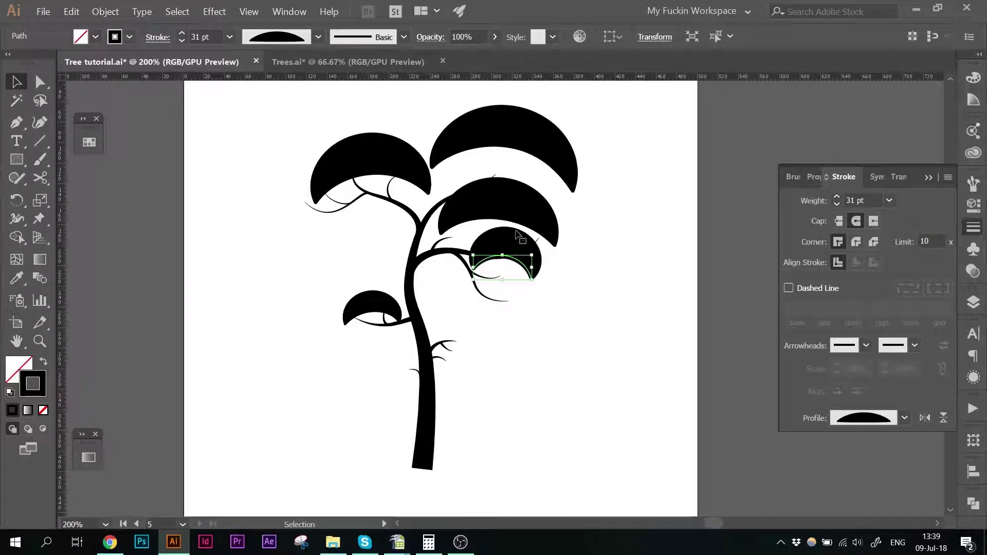
Move the middle right foliage up slightly, just under the top crown, and set its stroke weight to 48 pt.
left_click(516, 215)
left_click_drag(520, 196, 525, 184)
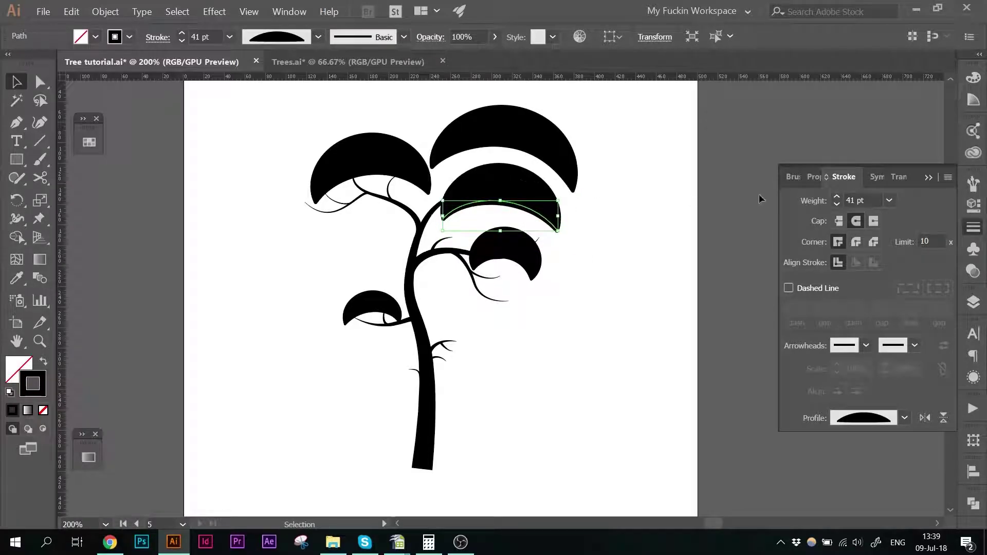
left_click(837, 197)
left_click(838, 197)
left_click(837, 197)
left_click(837, 197)
left_click(838, 197)
left_click(838, 197)
left_click(838, 197)
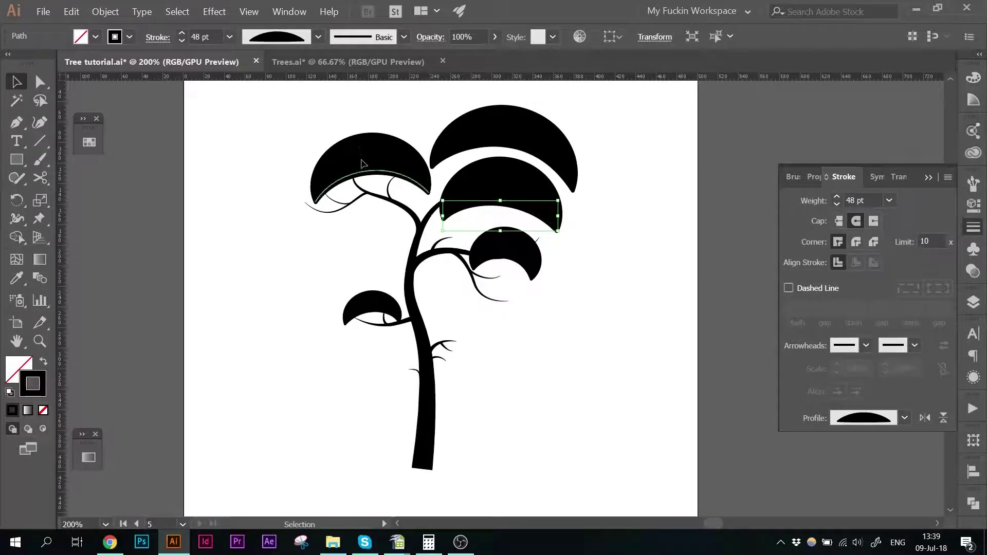
Increase the upper left foliage's stroke weight to 59 pt and move it slightly down and left onto its branch.
left_click(361, 163)
left_click(837, 197)
left_click(837, 197)
left_click(837, 197)
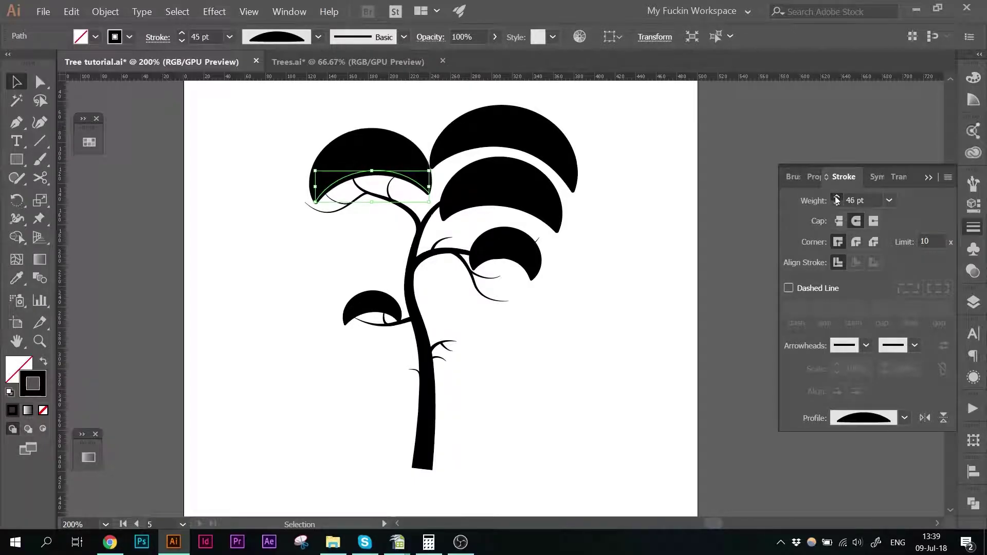
left_click(837, 197)
left_click(837, 196)
left_click(837, 197)
left_click(837, 197)
left_click(837, 197)
left_click_drag(361, 153, 353, 161)
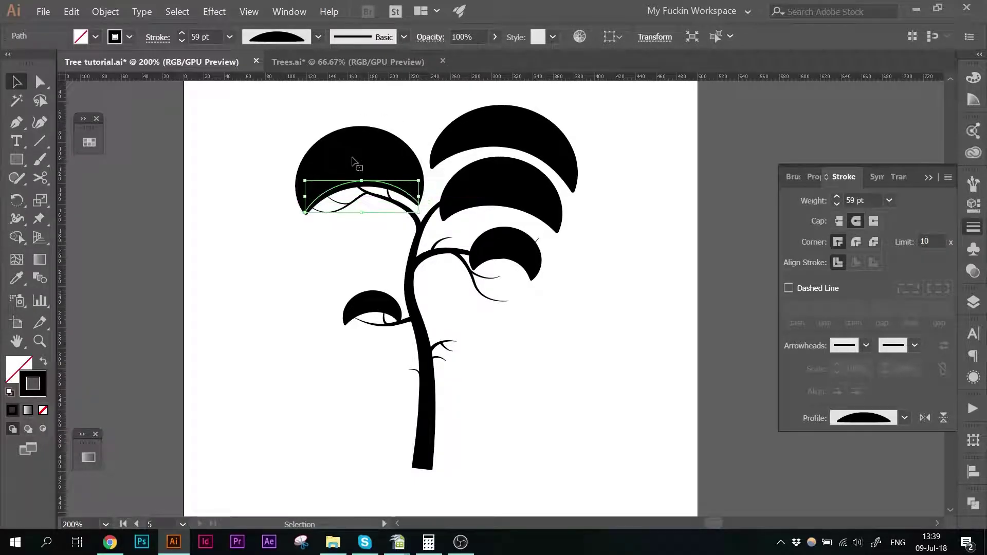
Increase the top right crown foliage's stroke weight to 67 pt.
left_click(508, 143)
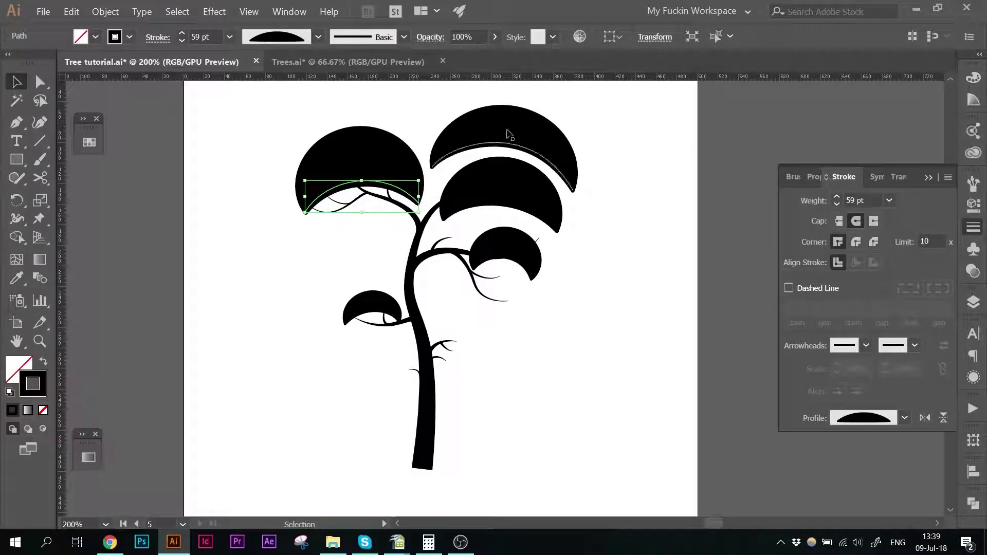
left_click(838, 198)
left_click(838, 198)
left_click(838, 198)
left_click(838, 197)
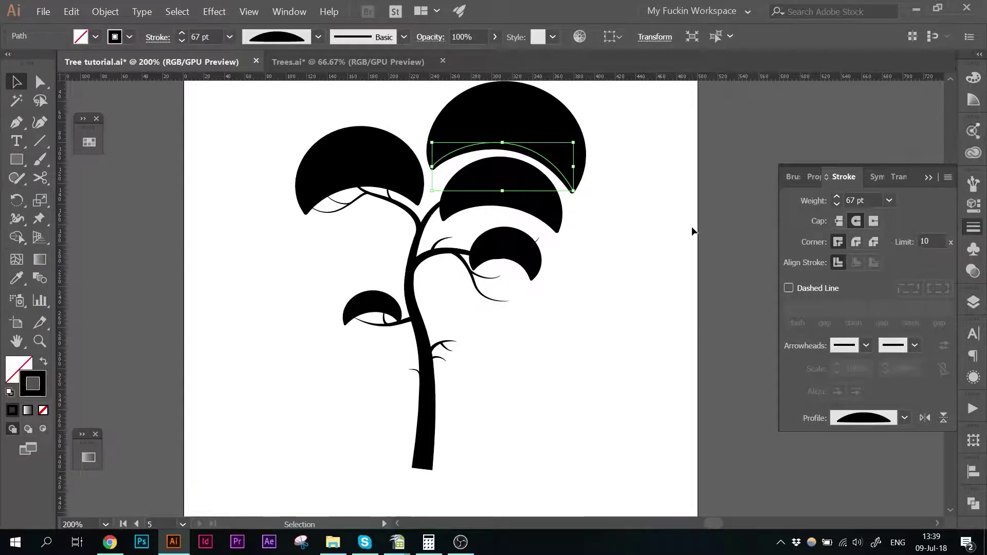
key("ctrl+minus")
key("ctrl+minus")
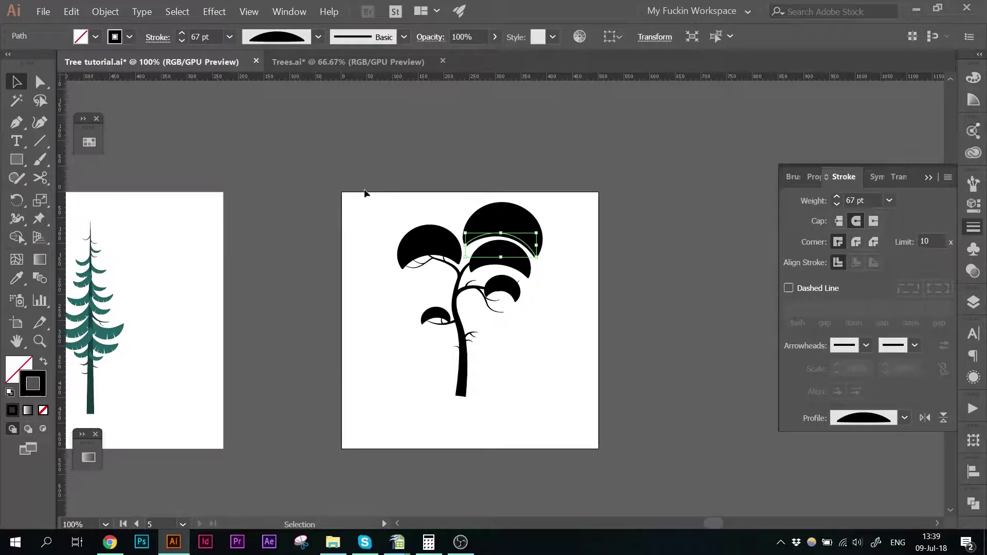
left_click(534, 349)
left_click_drag(519, 222, 519, 246)
left_click(567, 224)
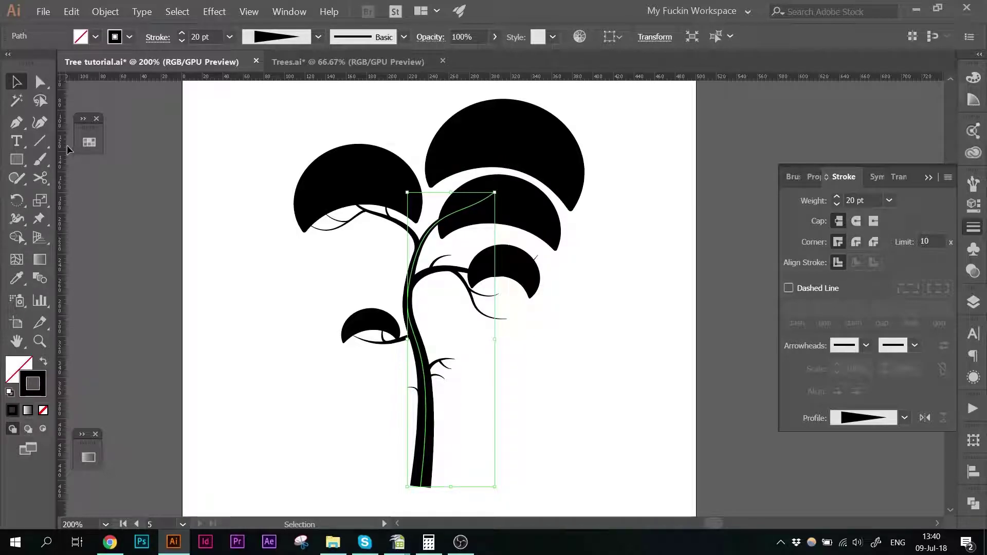
Extend the trunk path from its upper end with a curved Pen tool segment reaching up into the top crown.
left_click(16, 122)
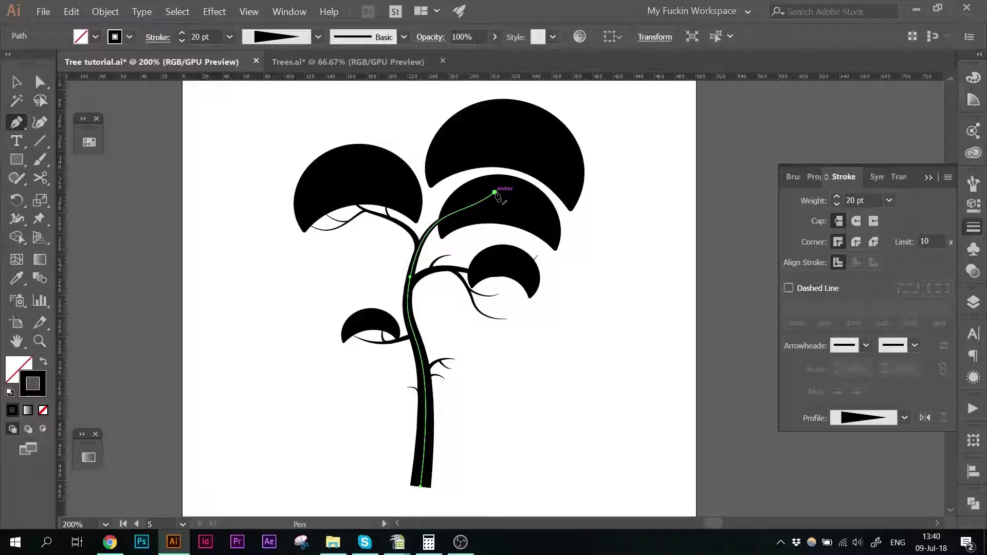
left_click_drag(495, 192, 508, 184)
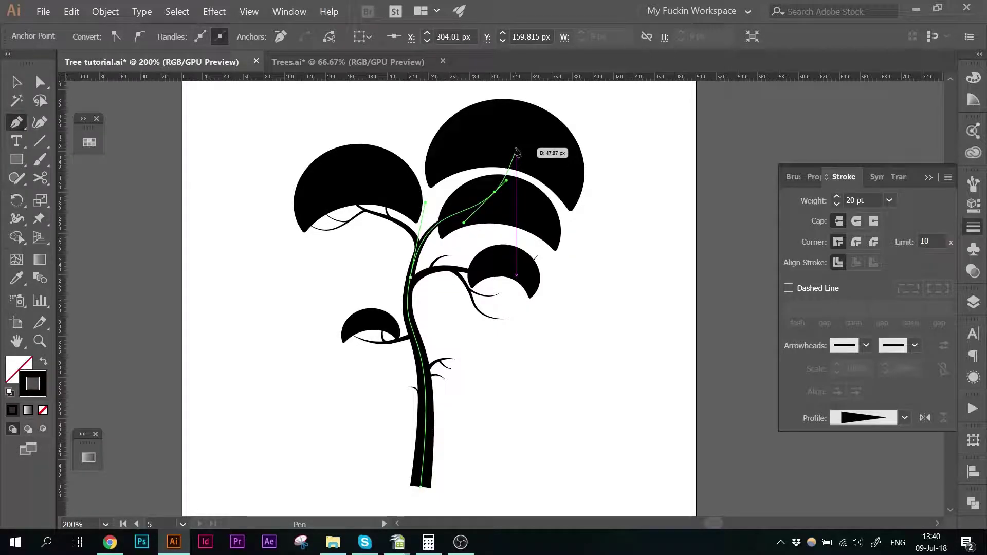
left_click_drag(517, 152, 511, 140)
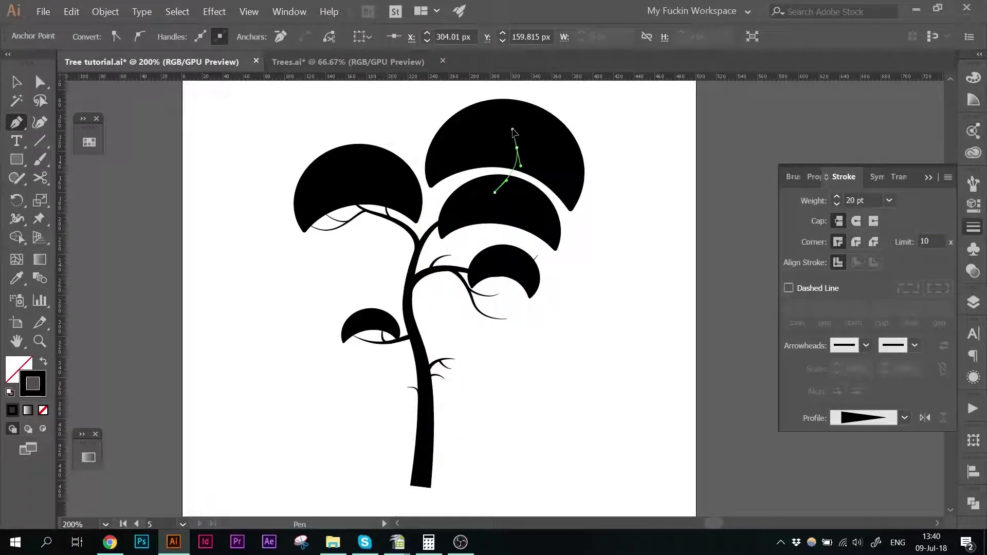
left_click(638, 152, "ctrl")
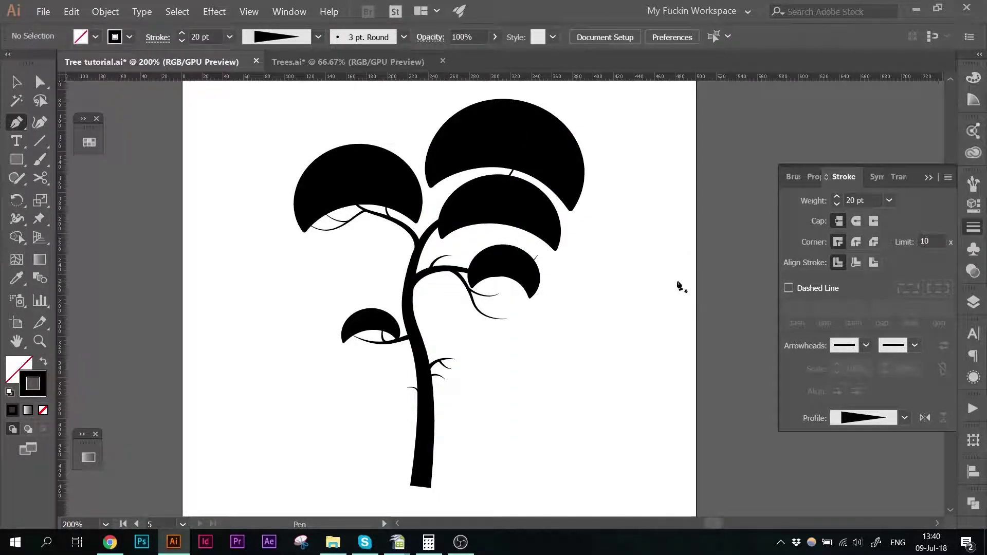
Increase the trunk's stroke weight to 23 pt.
key("v")
left_click(427, 412)
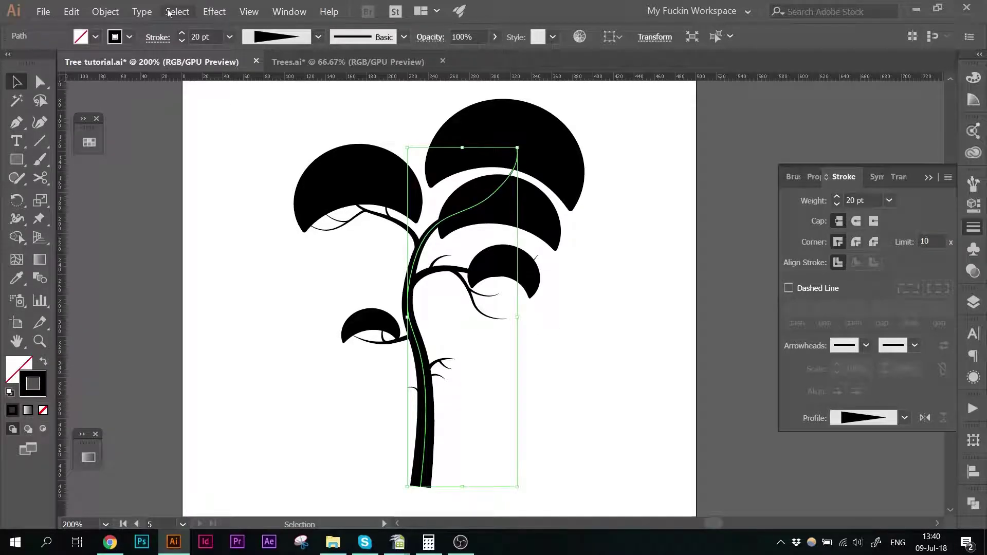
left_click(181, 33)
left_click(181, 33)
left_click(181, 33)
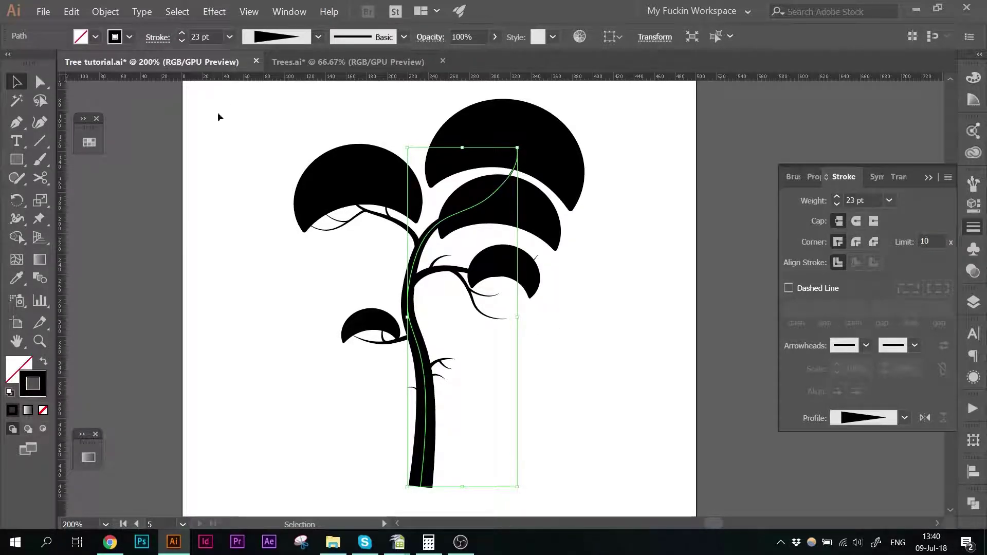
left_click(309, 387)
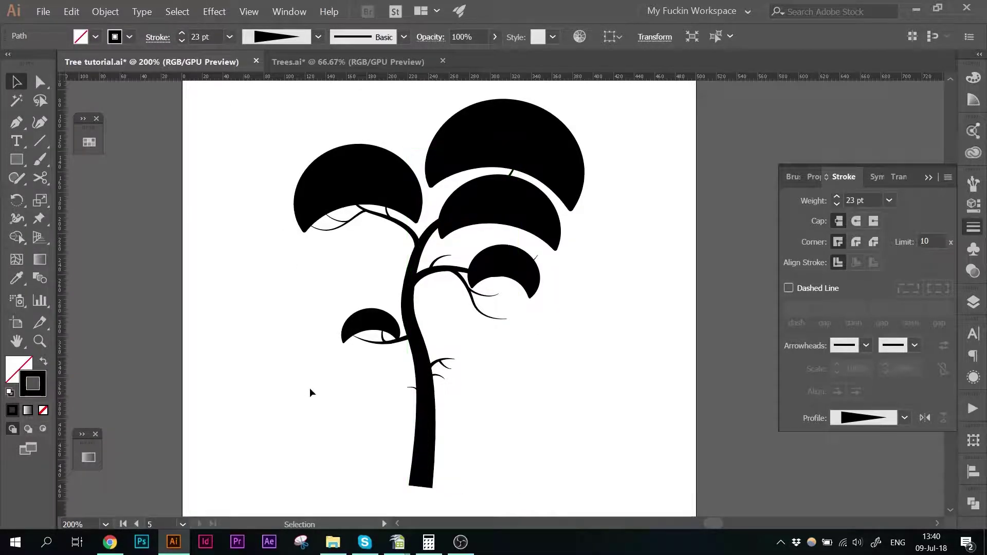
Set the stroke weight of the two small twigs on either side of the lower trunk to 5 pt.
left_click(406, 387)
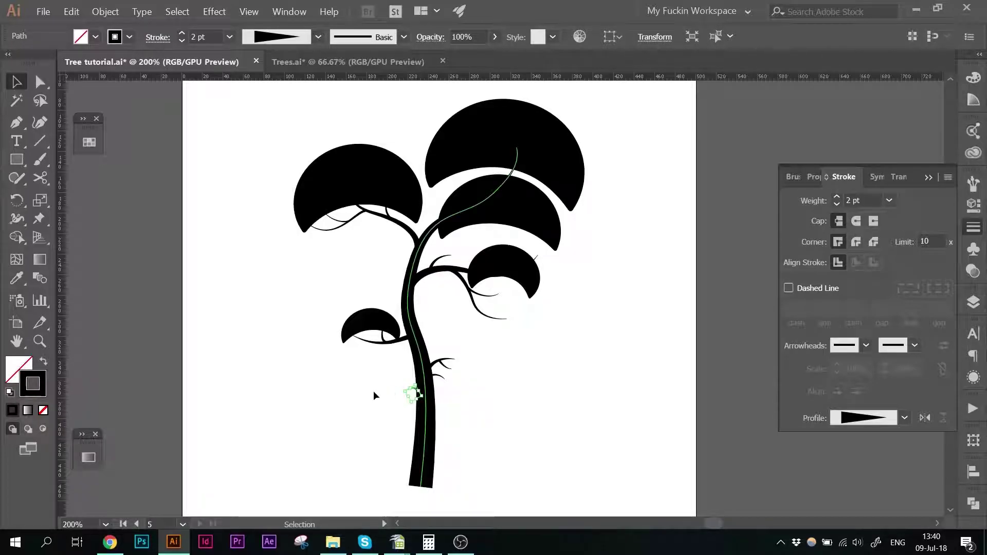
left_click(366, 404)
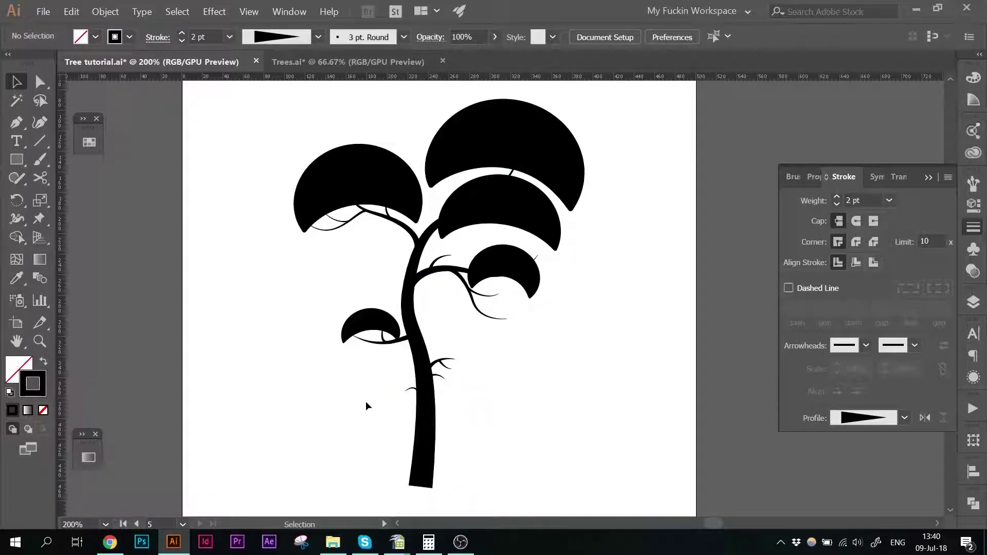
left_click(409, 393)
left_click(440, 374, "shift")
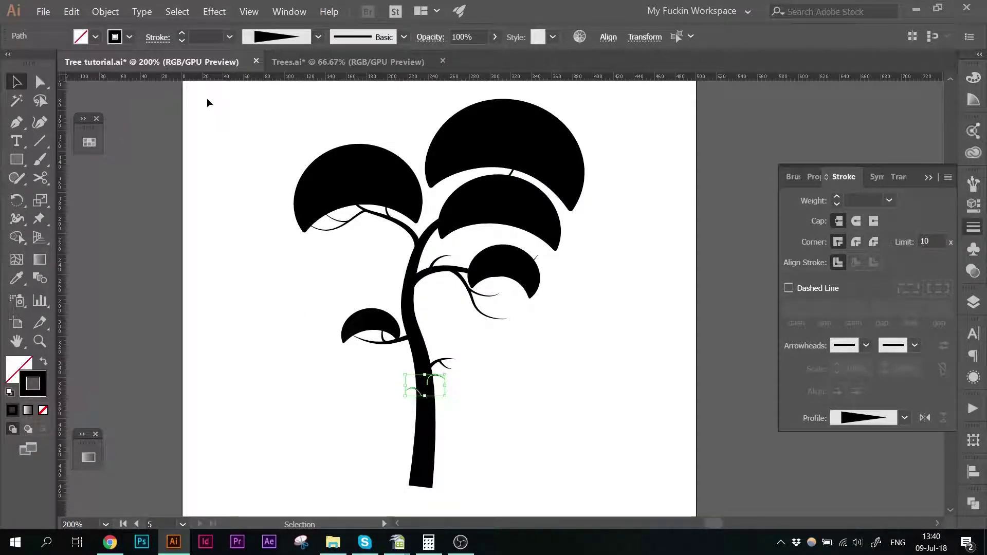
left_click(230, 37)
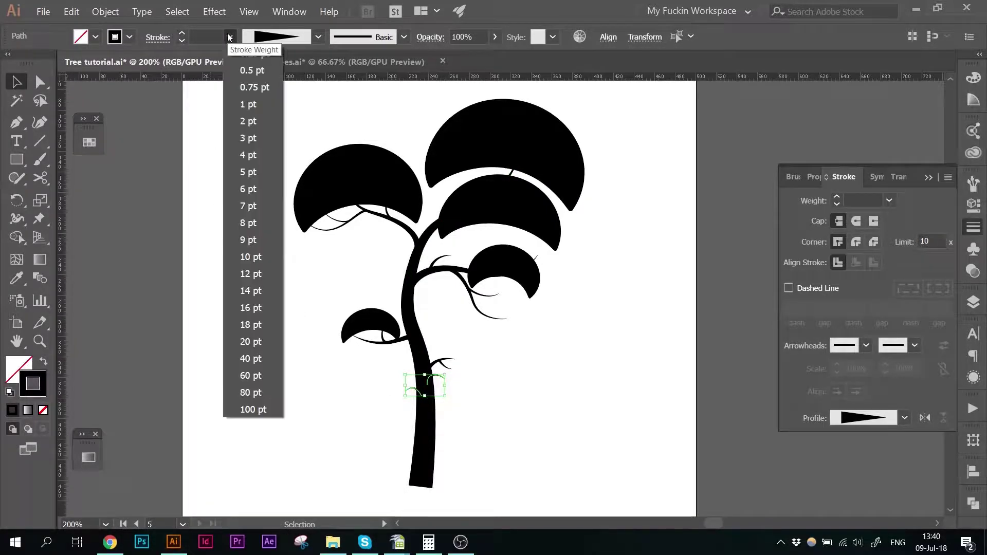
left_click(243, 167)
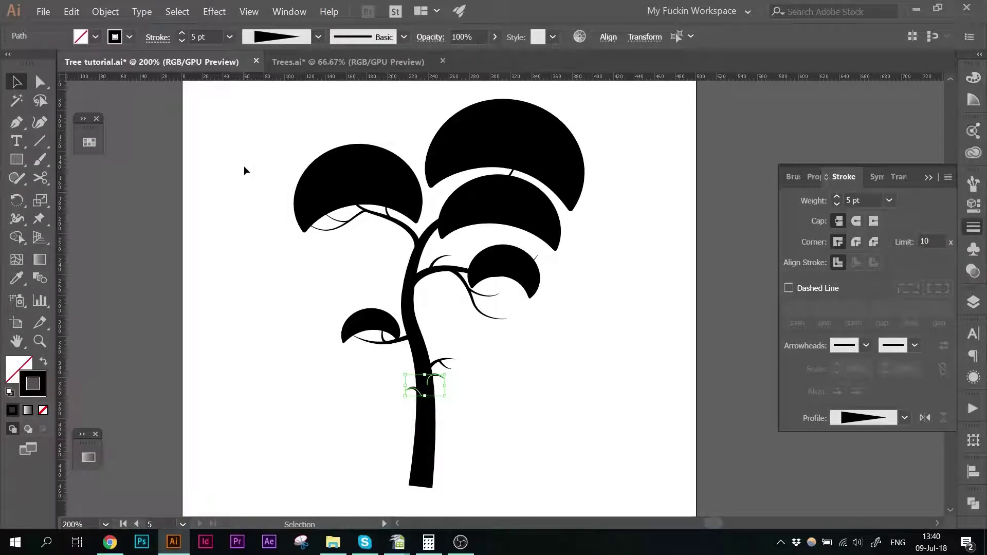
left_click(689, 367)
Move the lowest right foliage up slightly so its underside sits on the middle right branch.
scroll(725, 248, "up", 4)
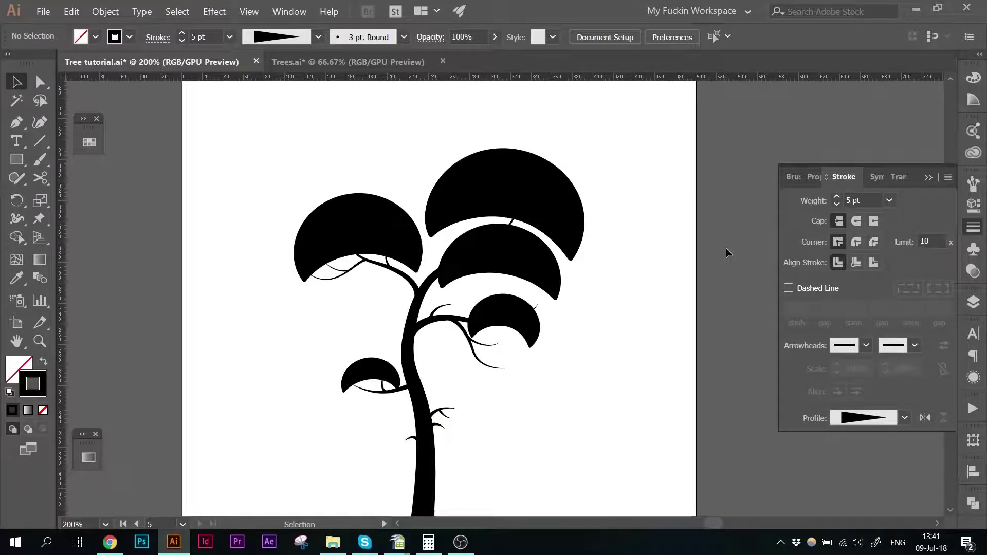
scroll(726, 248, "down", 5)
left_click(523, 260)
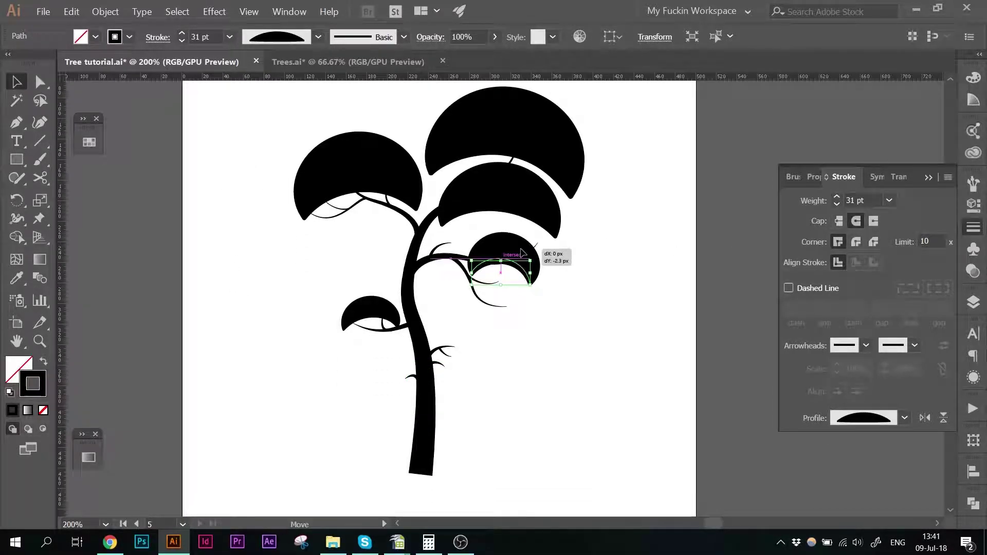
left_click(651, 268)
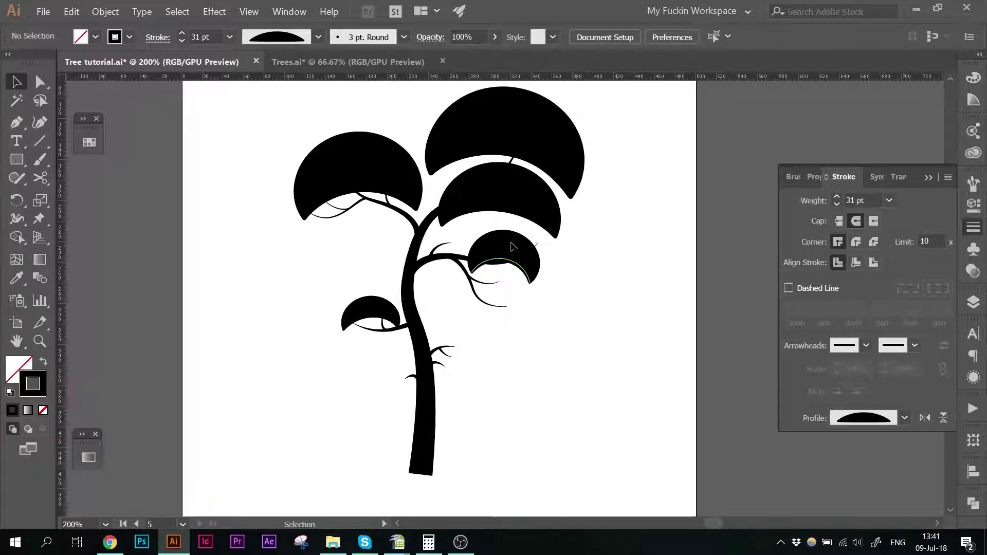
left_click_drag(511, 244, 511, 241)
left_click(598, 246)
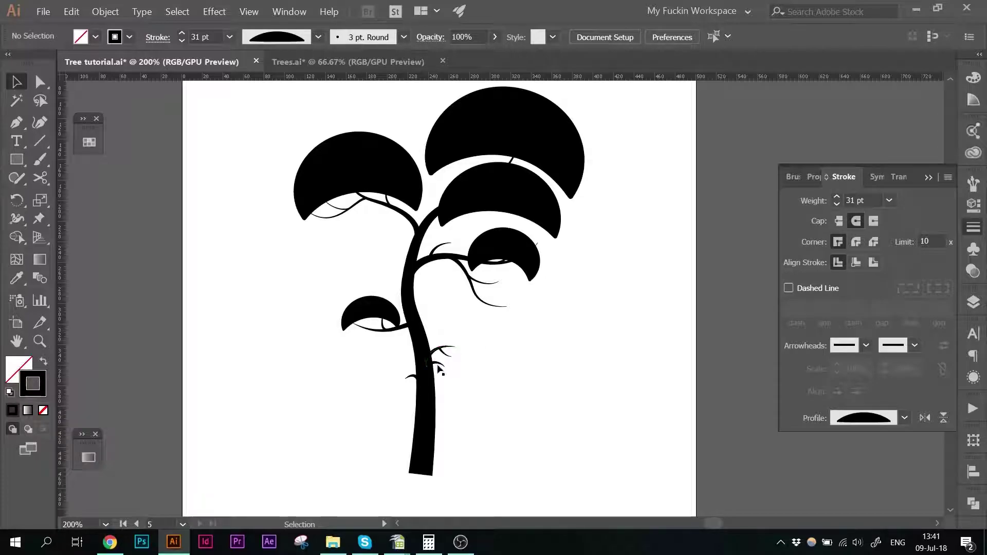
Switch to Chrome to look at the loblolly pine reference photos, and return to Illustrator.
left_click(109, 543)
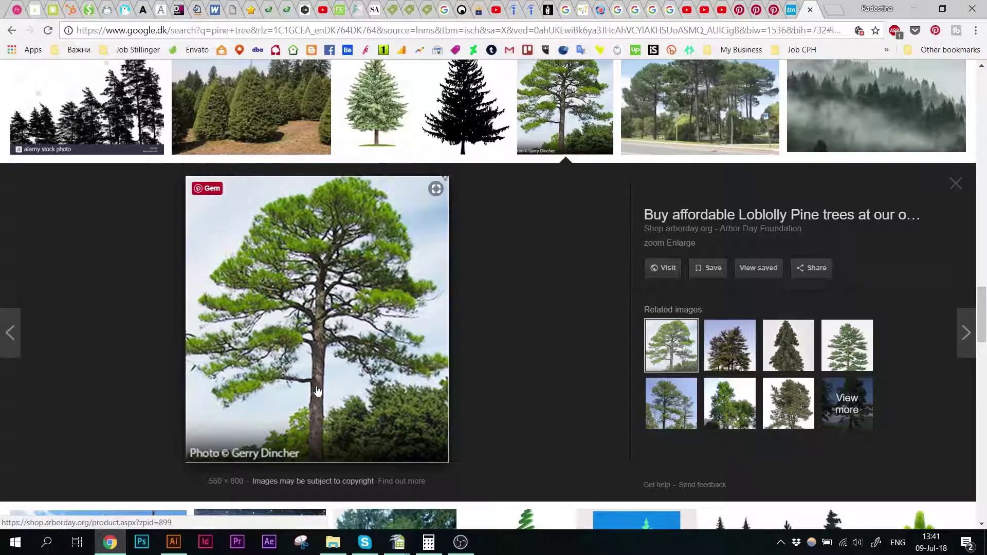
left_click(671, 404)
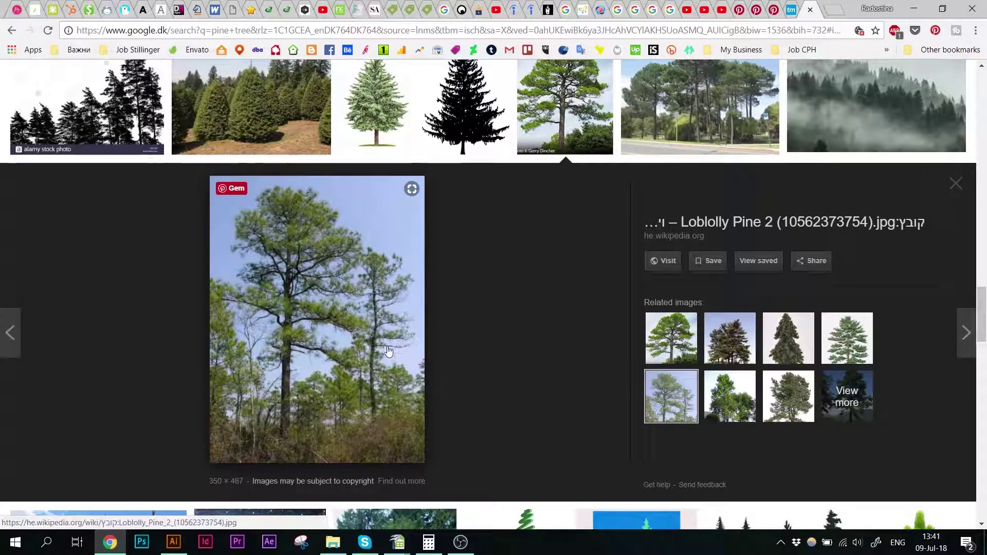
key("alt+Tab")
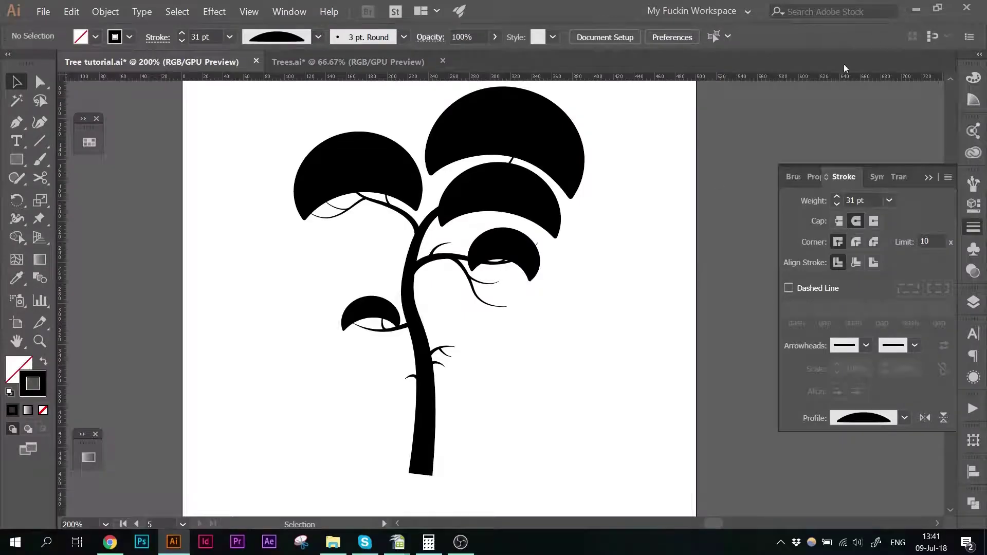
Select all five foliage arcs and convert their strokes to filled shapes with Outline Stroke.
scroll(568, 354, "up", 2)
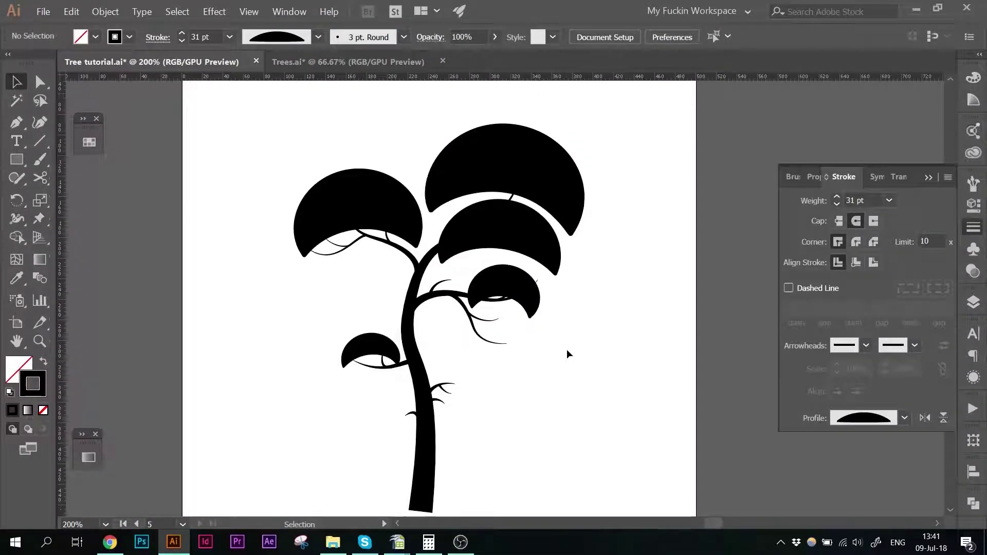
left_click(361, 353)
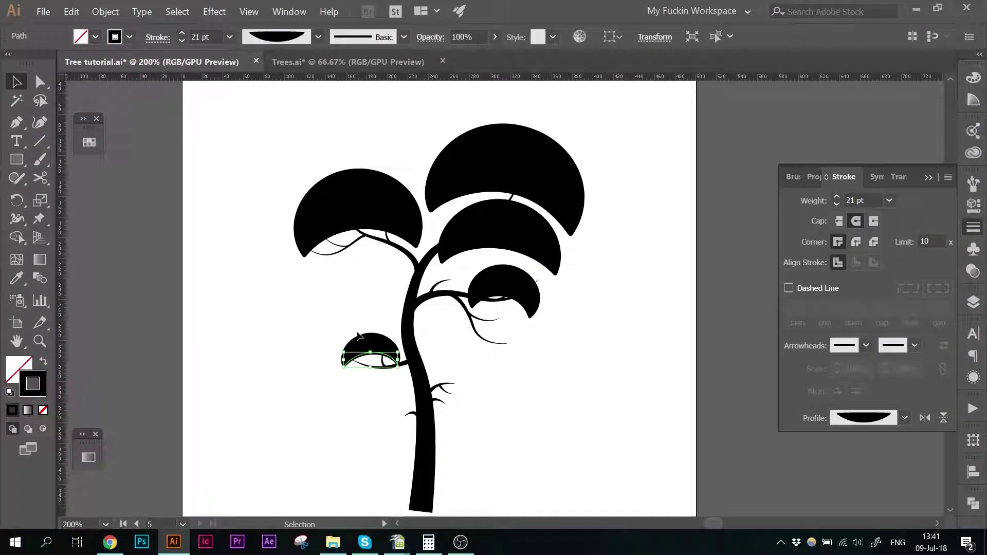
left_click(356, 199, "shift")
left_click(494, 172, "shift")
left_click(500, 230, "shift")
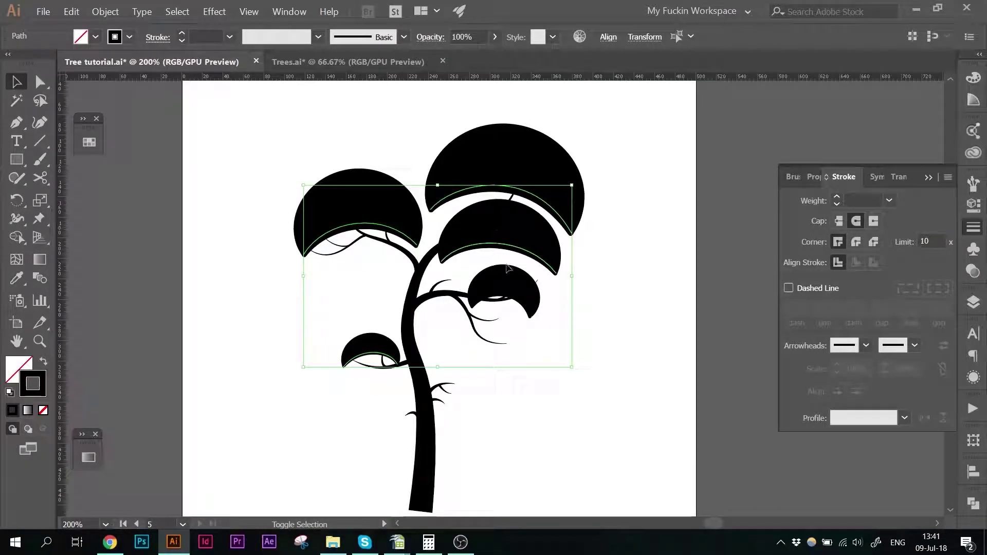
left_click(509, 289, "shift")
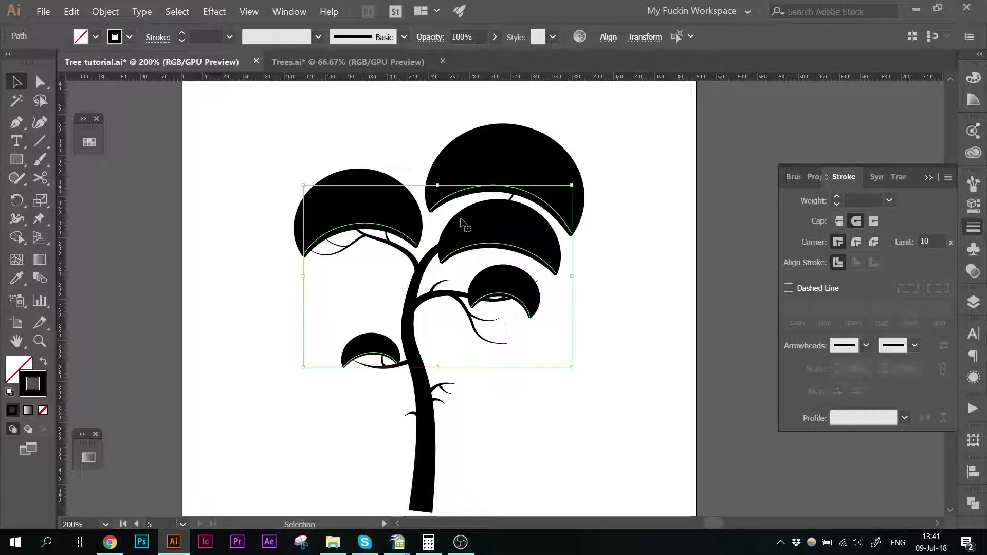
left_click(106, 12)
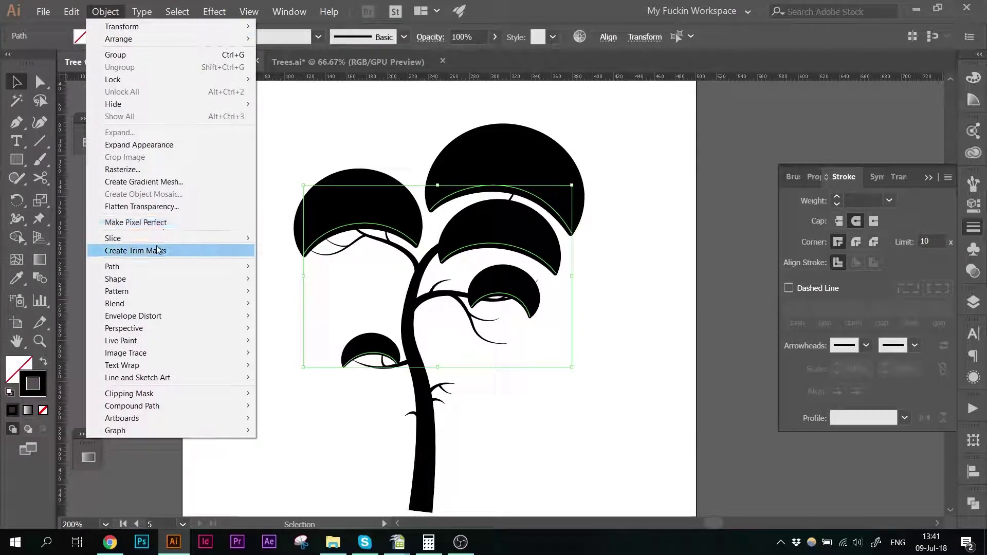
mouse_move(150, 266)
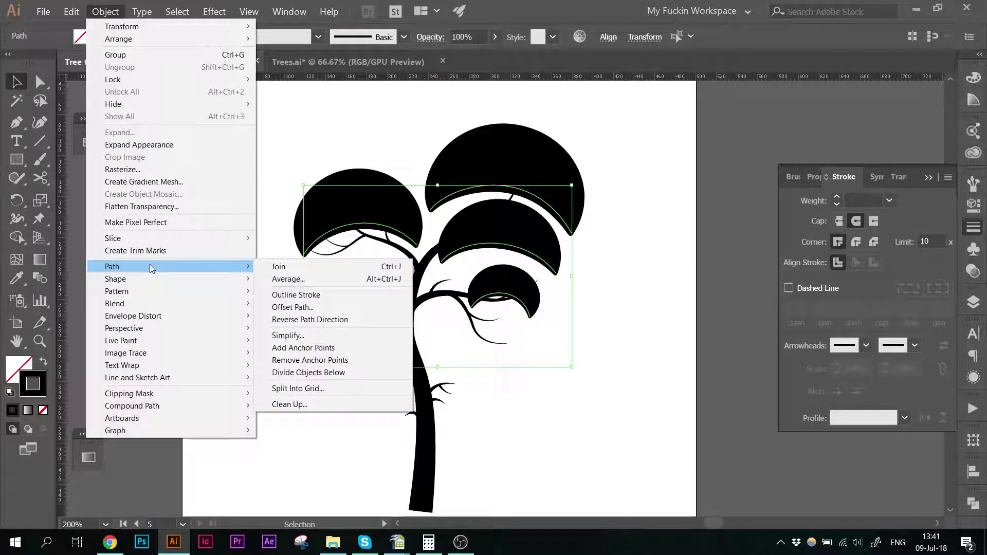
left_click(315, 295)
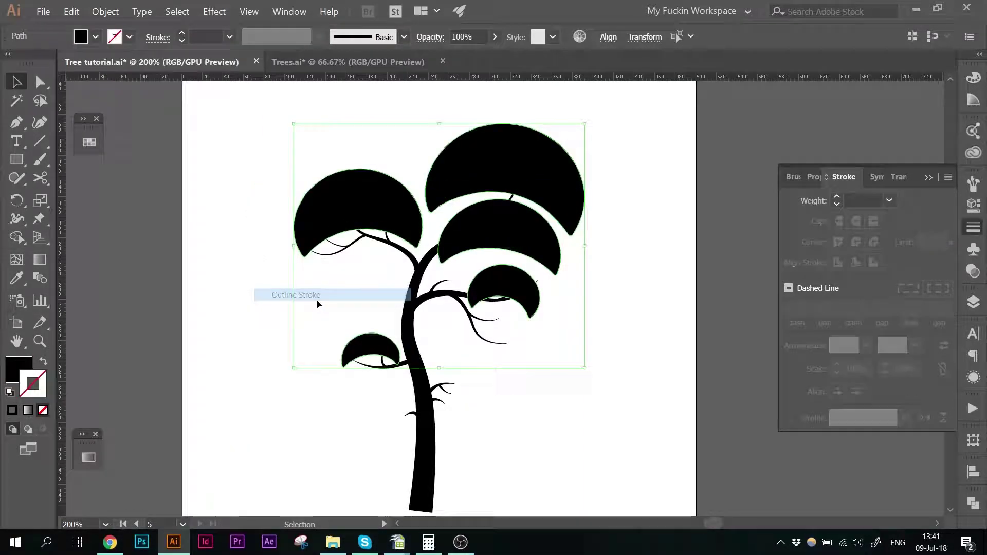
left_click(262, 328)
Check each of the five outlined foliage shapes by selecting them one by one.
left_click(354, 209)
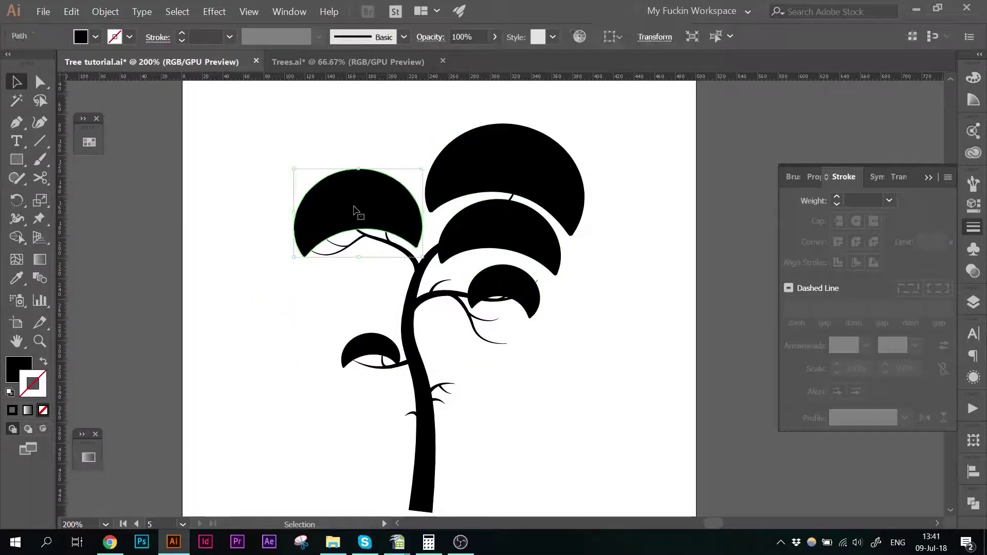
left_click(365, 348)
left_click(502, 282)
left_click(509, 228)
left_click(520, 167)
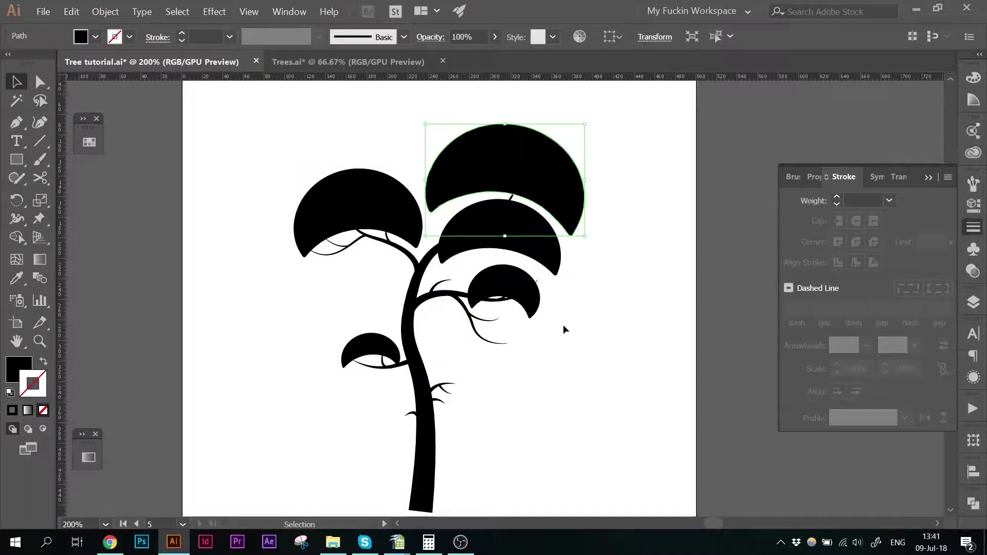
left_click(578, 332)
scroll(578, 330, "down", 1)
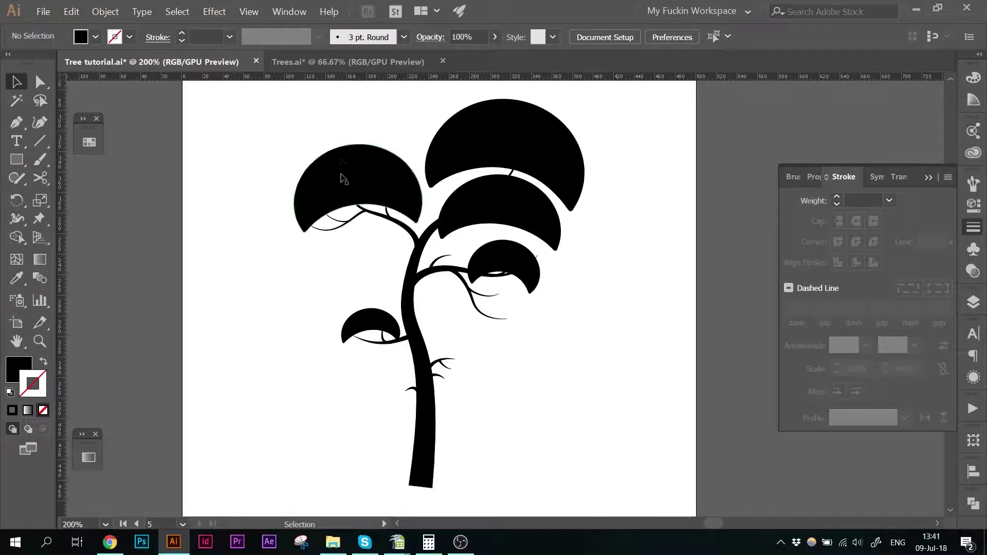
Look at the finished green fir tree on the neighbouring artboard, and return to the black tree.
key("space")
left_click_drag(253, 299, 621, 297)
left_click_drag(271, 365, 487, 333)
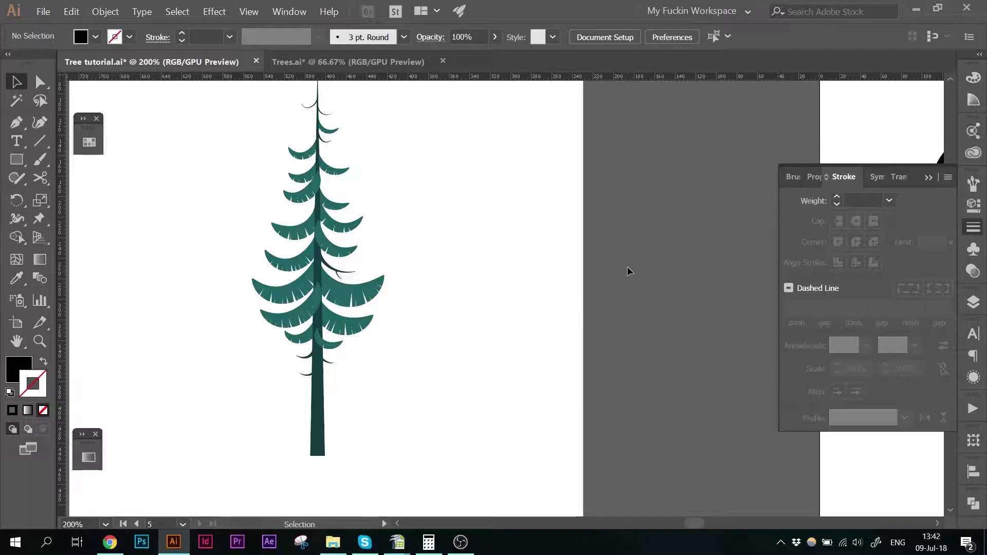
left_click_drag(671, 242, 122, 281)
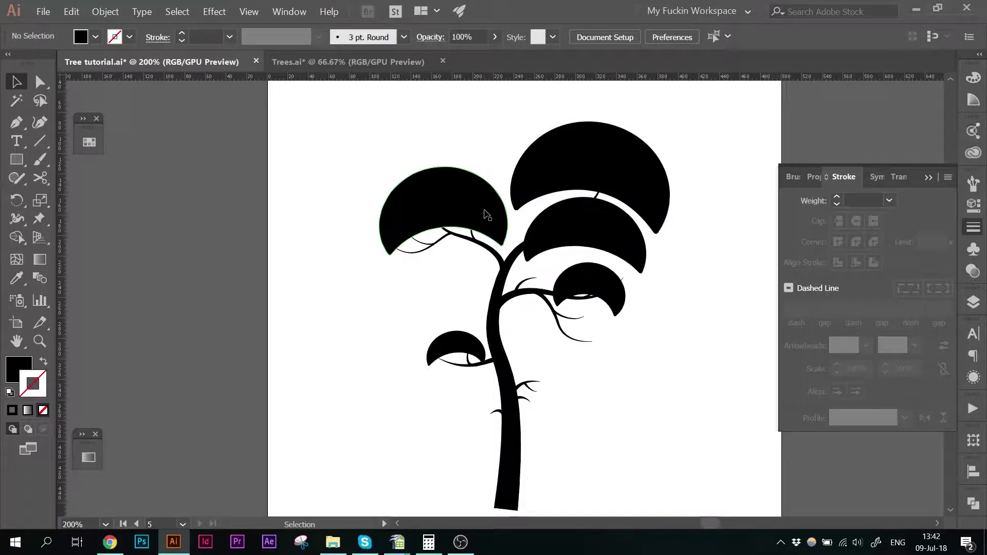
Switch to Chrome to examine the crown of the loblolly pine photo up close, and return to Illustrator.
left_click(111, 549)
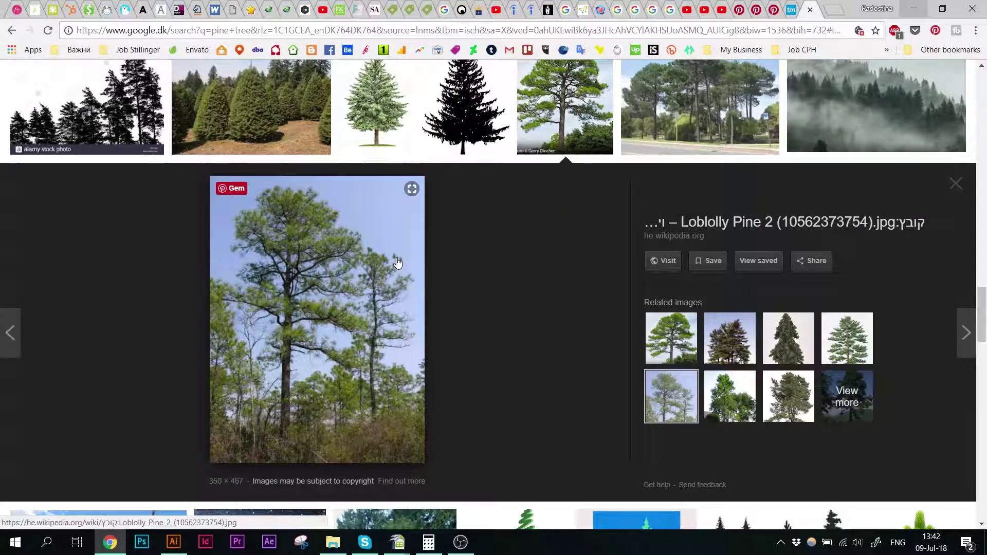
scroll(405, 277, "up", 7, "ctrl")
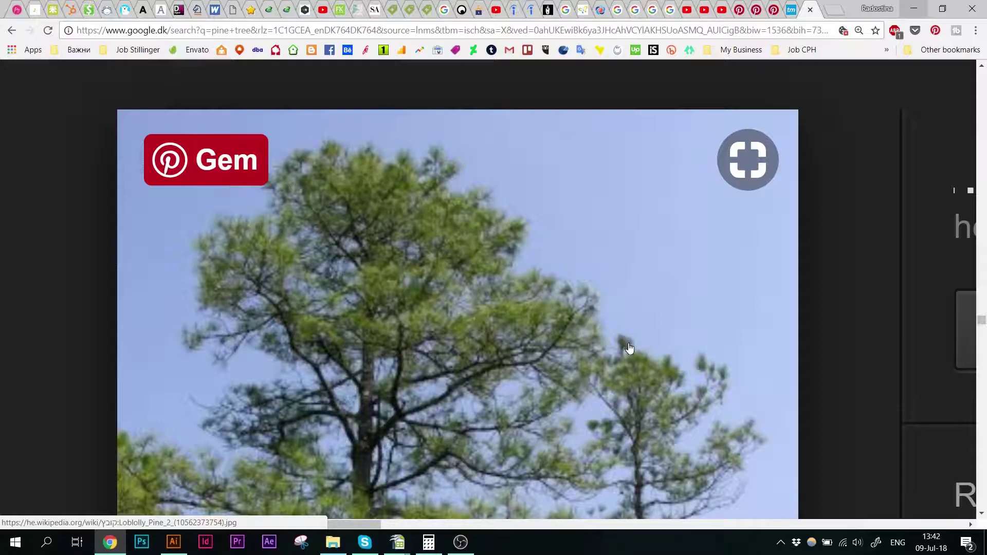
key("alt+Tab")
Set the stroke colour to light blue 34c9e7 with no object selected.
left_click(89, 141)
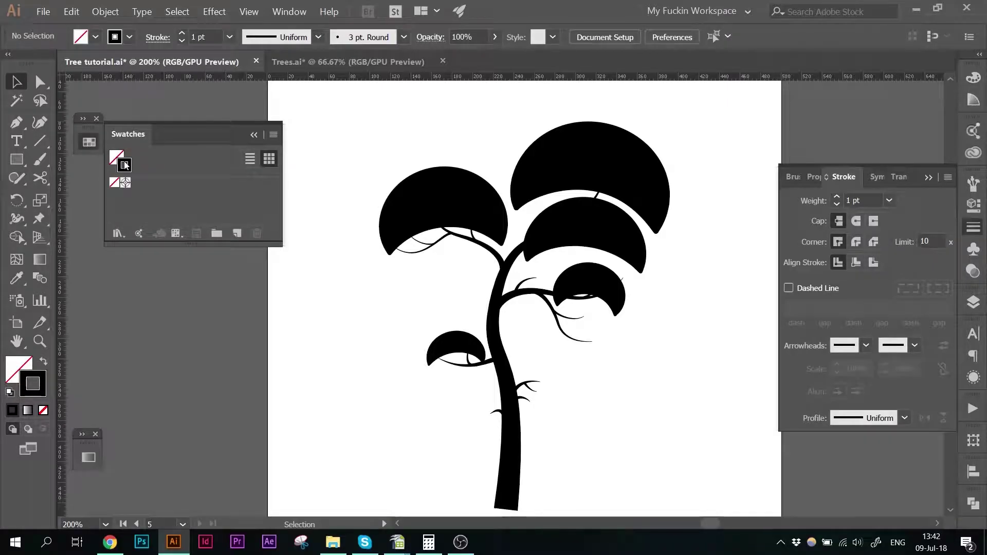
double_click(125, 164)
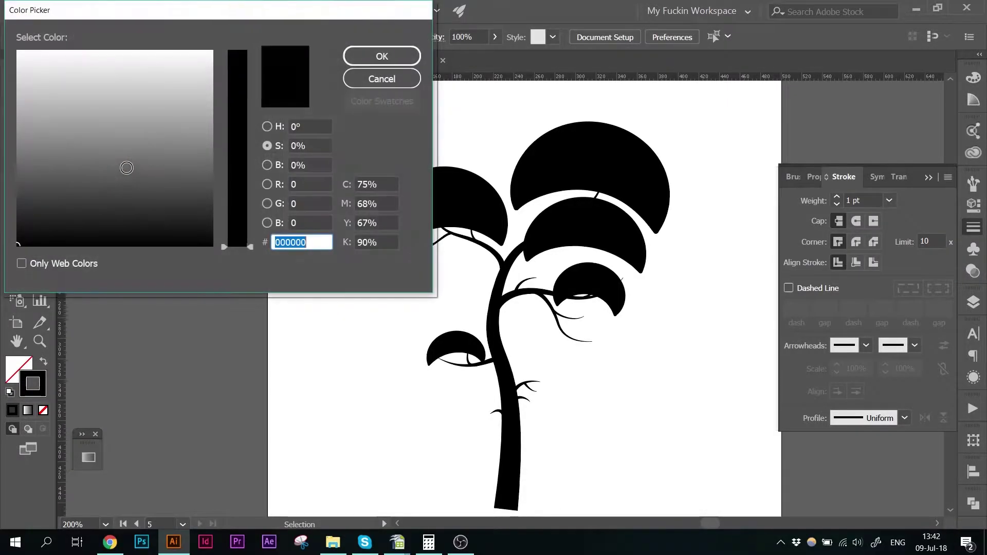
left_click(268, 204)
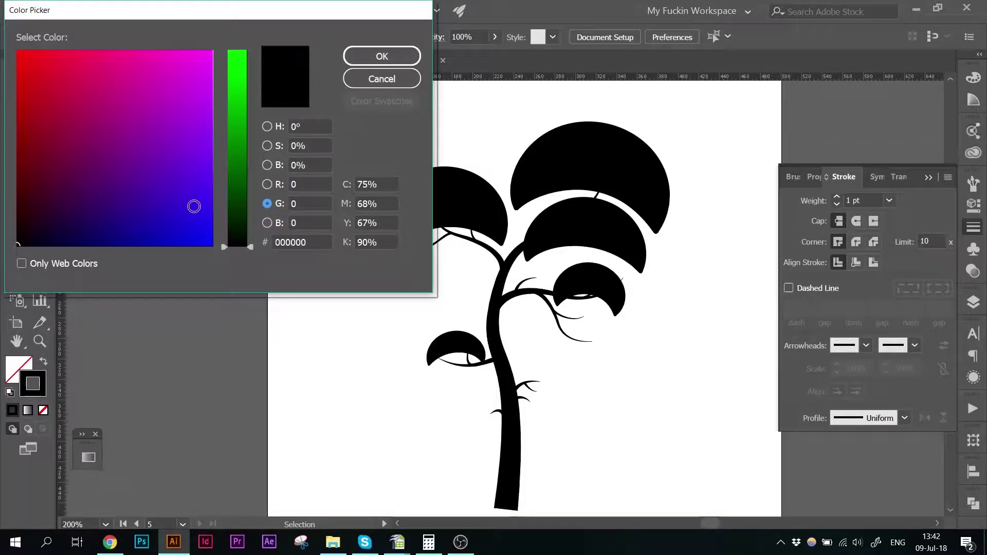
left_click(193, 206)
left_click(237, 91)
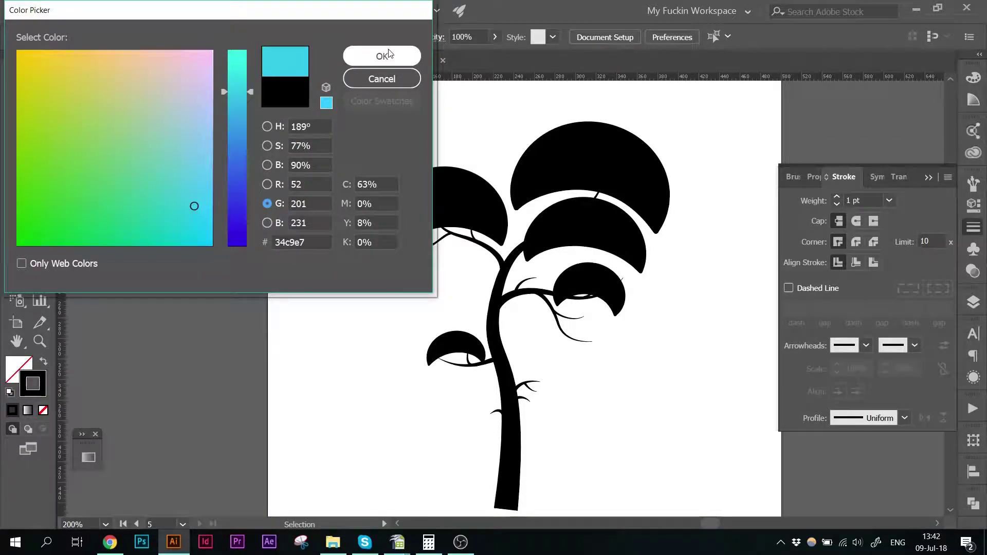
left_click(382, 56)
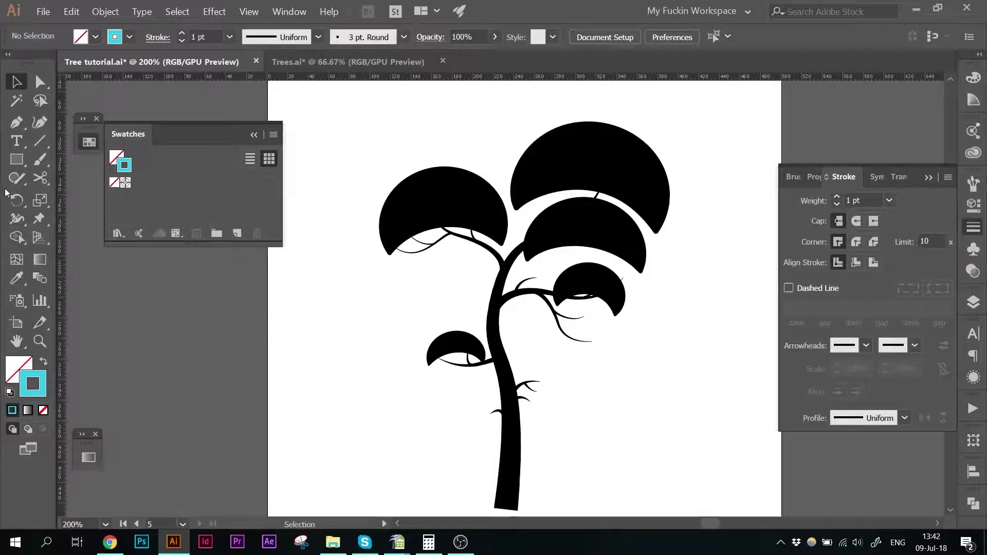
Draw straight lines with the Line Segment tool radiating across the outer edge of the upper left foliage, varying their lengths.
left_click(44, 145)
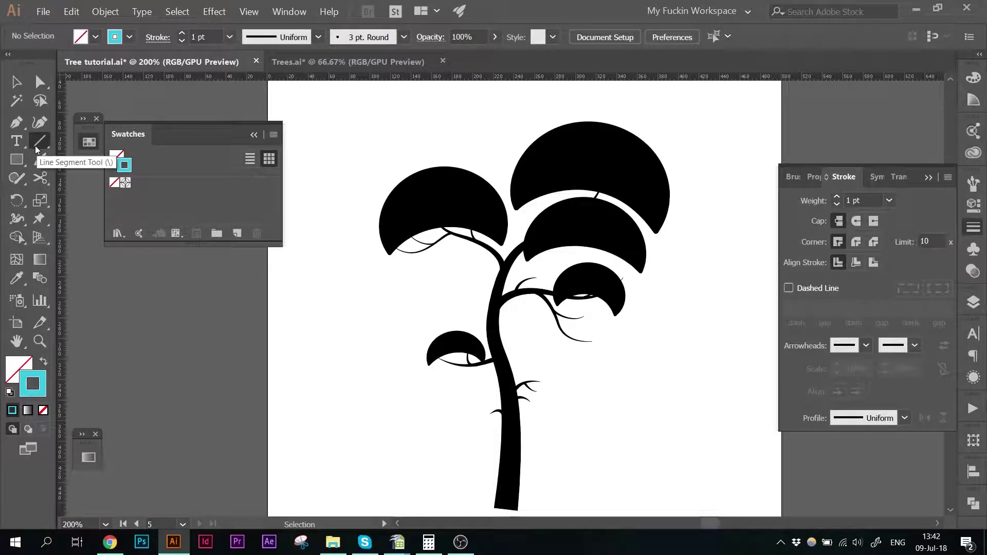
left_click(255, 135)
mouse_move(355, 211)
left_mouse_down()
mouse_move(404, 220)
mouse_move(394, 233)
left_mouse_up()
left_click_drag(374, 167, 408, 197)
left_click_drag(412, 138, 429, 200)
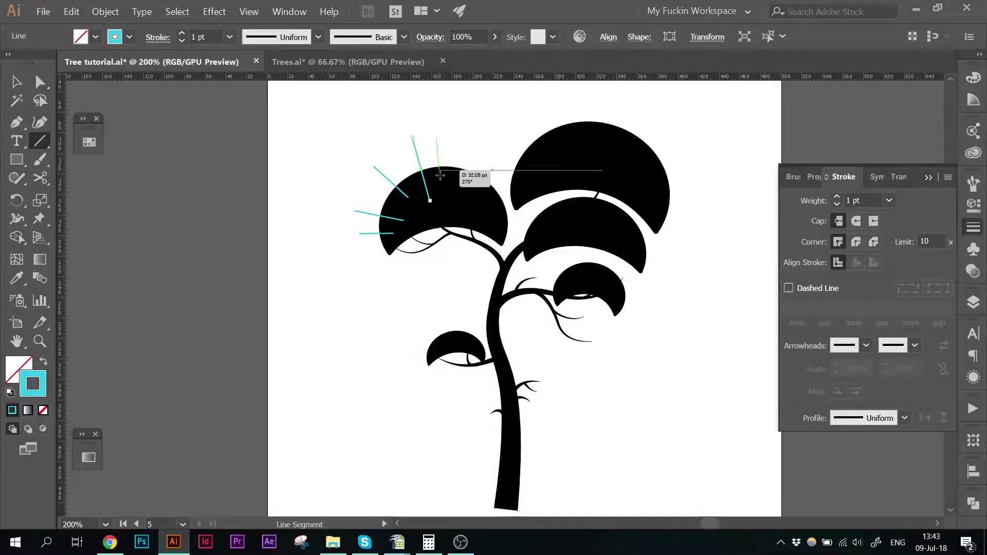
left_click_drag(437, 138, 436, 186)
left_click_drag(486, 145, 462, 207)
mouse_move(497, 170)
left_mouse_down()
mouse_move(479, 193)
mouse_move(491, 209)
left_mouse_up()
left_click_drag(484, 215, 496, 219)
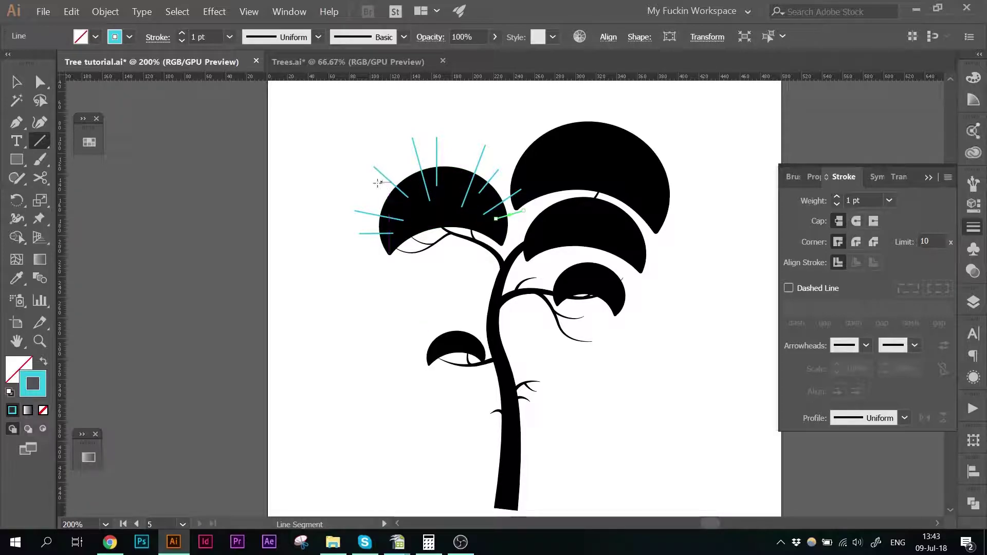
left_click_drag(375, 183, 413, 208)
Draw short radiating lines around the outer edge of the small lower left foliage.
left_click_drag(409, 346, 437, 348)
key("ctrl+z")
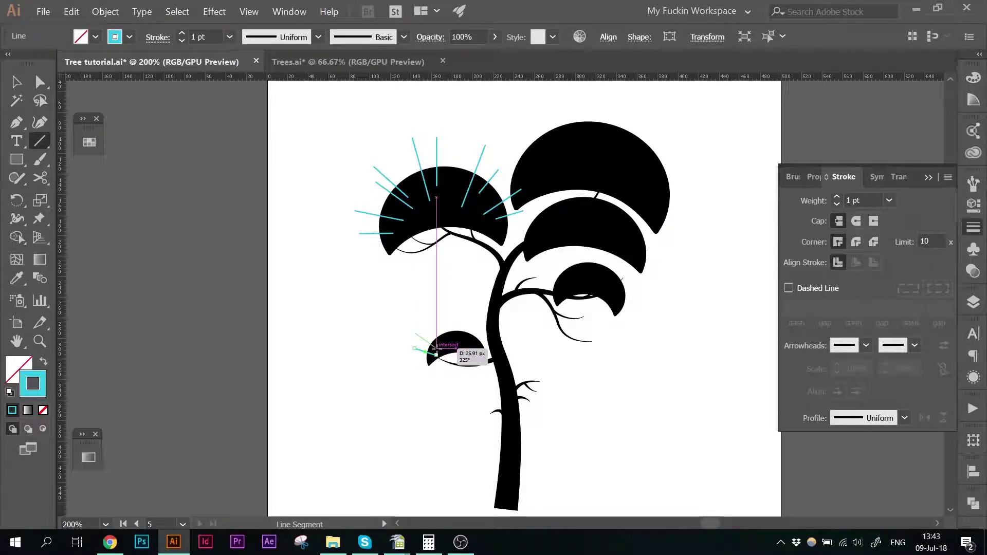
left_click_drag(427, 313, 443, 348)
left_click_drag(450, 308, 452, 340)
left_click_drag(470, 314, 461, 348)
left_click_drag(485, 325, 469, 345)
left_click_drag(495, 334, 479, 352)
Draw short radiating lines around the outer edge of the small right foliage on the middle branch.
left_click_drag(536, 285, 561, 293)
left_click_drag(551, 267, 567, 284)
left_click_drag(571, 250, 576, 289)
left_click_drag(585, 255, 584, 273)
mouse_move(599, 252)
left_mouse_down()
mouse_move(591, 285)
mouse_move(603, 277)
left_mouse_up()
left_click_drag(628, 262, 601, 288)
mouse_move(639, 289)
left_mouse_down()
mouse_move(617, 301)
mouse_move(606, 288)
left_mouse_up()
Add radiating lines of mixed lengths across the right half of the middle right foliage's outer edge.
left_click_drag(637, 201, 622, 266)
left_click_drag(659, 211, 642, 250)
left_click_drag(698, 216, 659, 298)
left_click_drag(723, 234, 679, 287)
left_click_drag(740, 276, 689, 314)
left_click_drag(762, 298, 711, 321)
left_click_drag(744, 338, 715, 344)
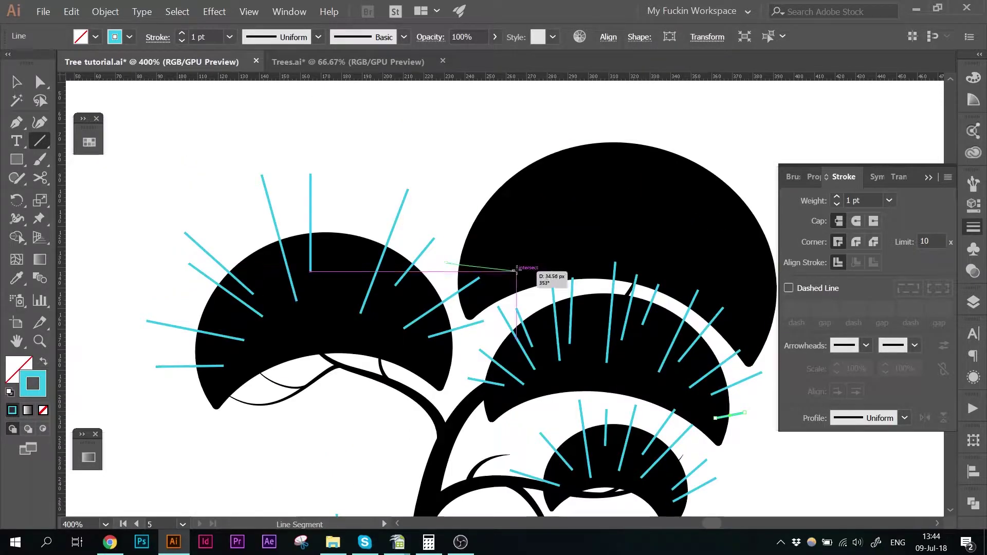
Draw long and short radiating lines across the outer edge of the large upper right foliage.
left_click_drag(554, 118, 565, 199)
left_click_drag(571, 105, 578, 230)
left_click_drag(648, 109, 630, 212)
left_click_drag(662, 124, 647, 186)
left_click_drag(611, 123, 610, 173)
left_click_drag(698, 142, 660, 237)
left_click_drag(715, 154, 691, 206)
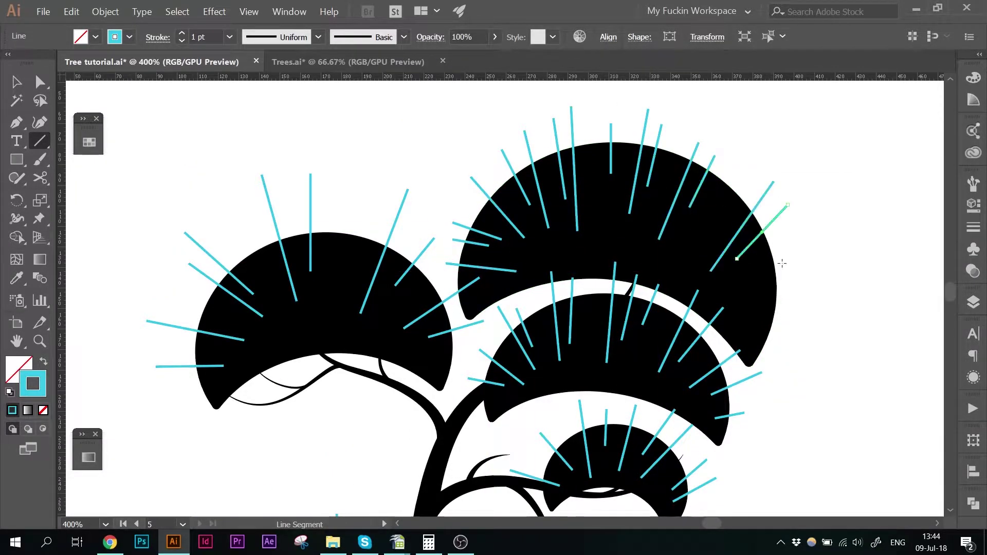
Select all blue lines by their matching stroke colour and apply Width Profile 4 to them.
key("ctrl+minus")
key("ctrl+minus")
key("v")
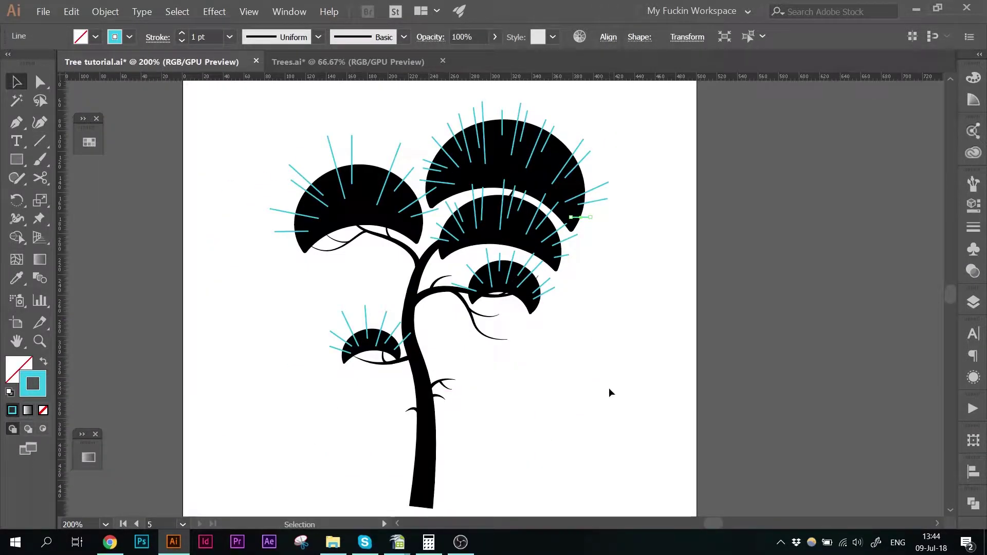
left_click_drag(317, 123, 327, 142)
left_click_drag(336, 154, 336, 154)
left_click(173, 11)
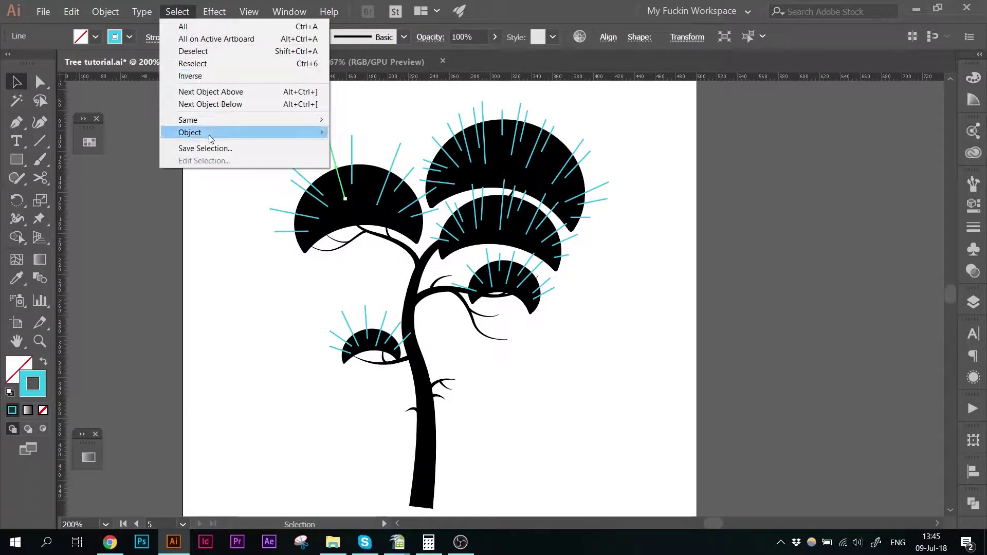
mouse_move(248, 121)
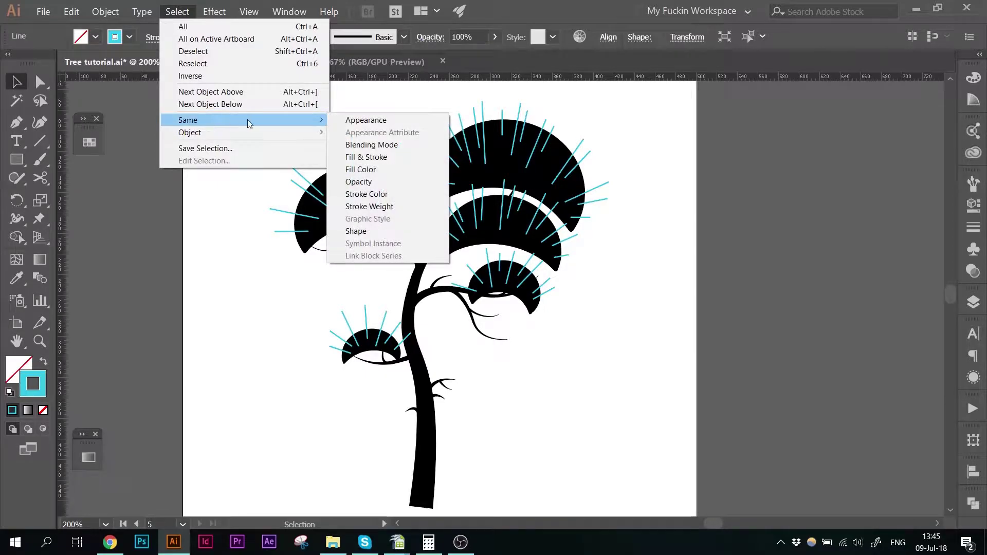
left_click(377, 195)
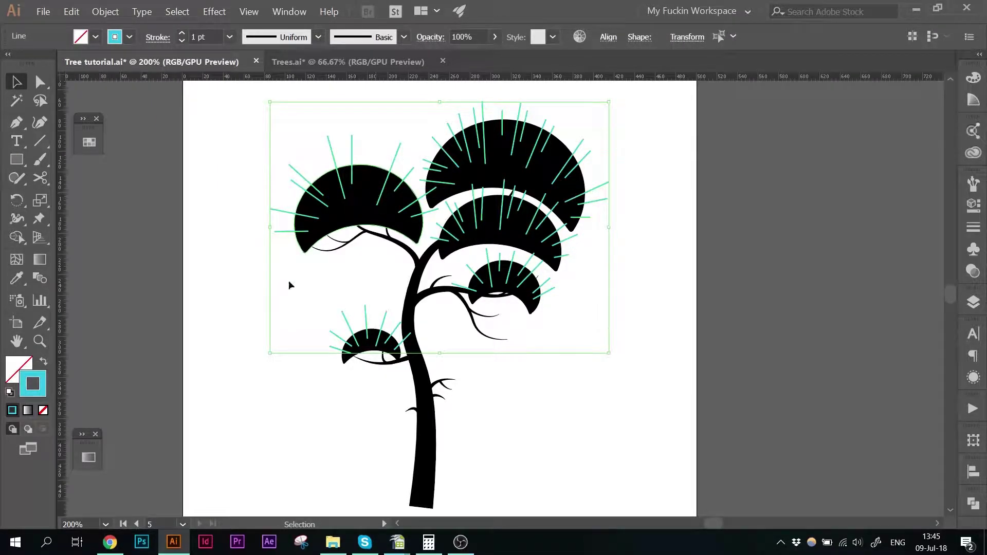
left_click(298, 41)
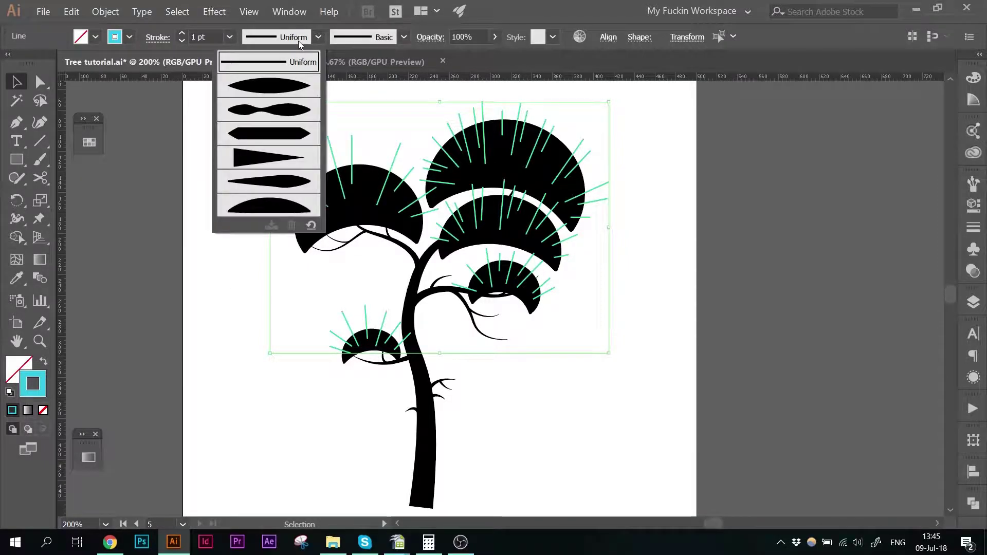
left_click(270, 157)
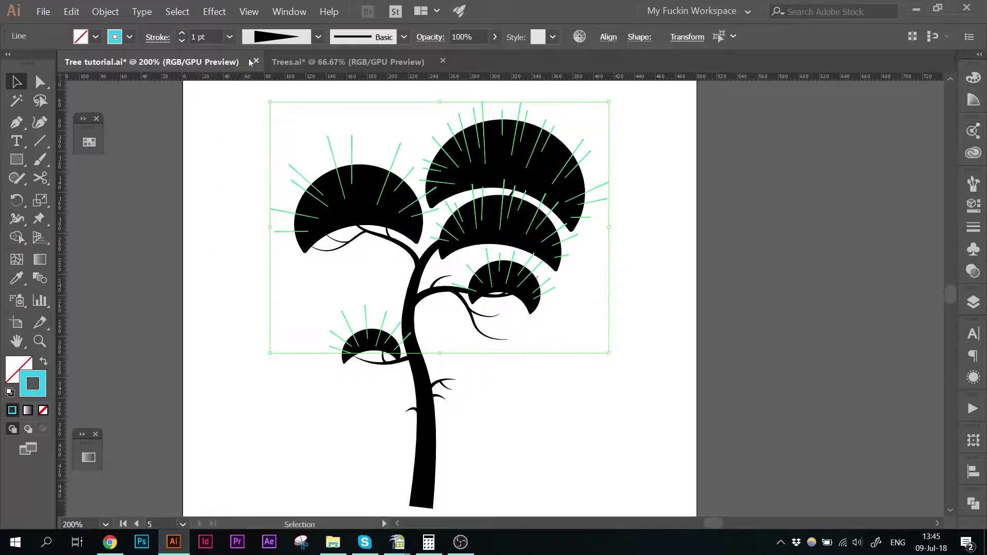
Set the stroke weight of all the tapered blue lines to 6 pt and deselect them.
left_click(182, 33)
left_click(182, 33)
left_click(182, 33)
left_click(182, 33)
left_click(182, 33)
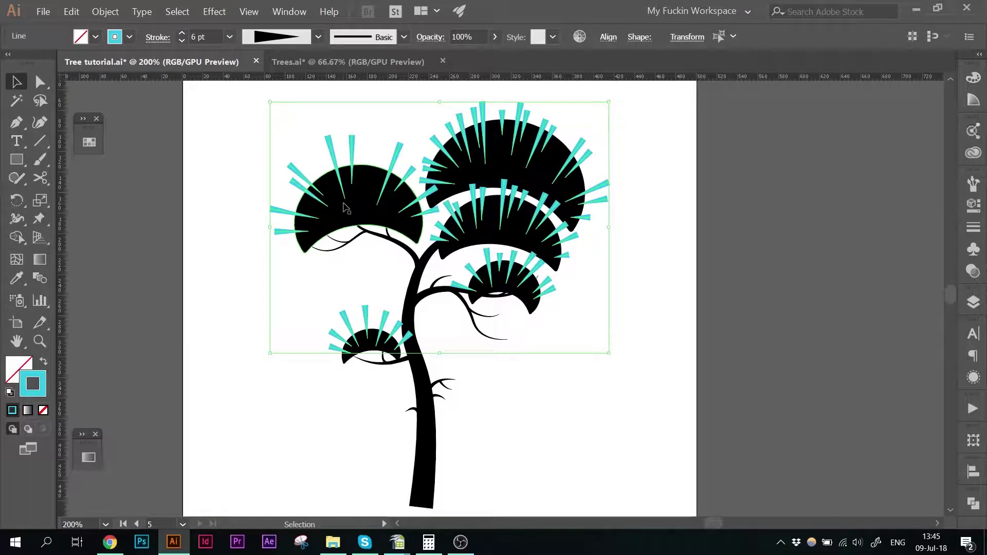
left_click(309, 280)
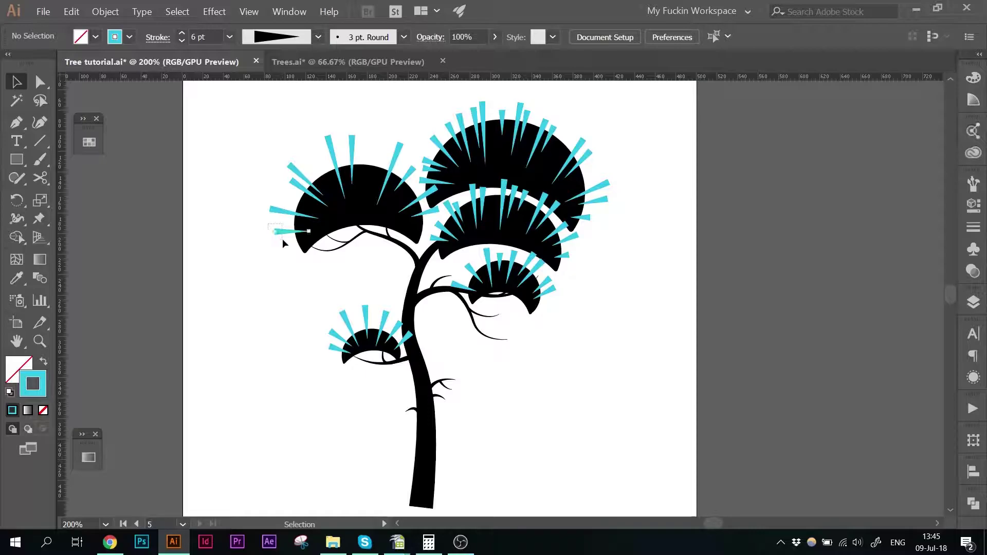
Thicken the lowest left spike of the upper left foliage, and set the shorter spike at its upper left to 12 pt.
left_click(284, 240)
left_click(182, 33)
left_click(182, 33)
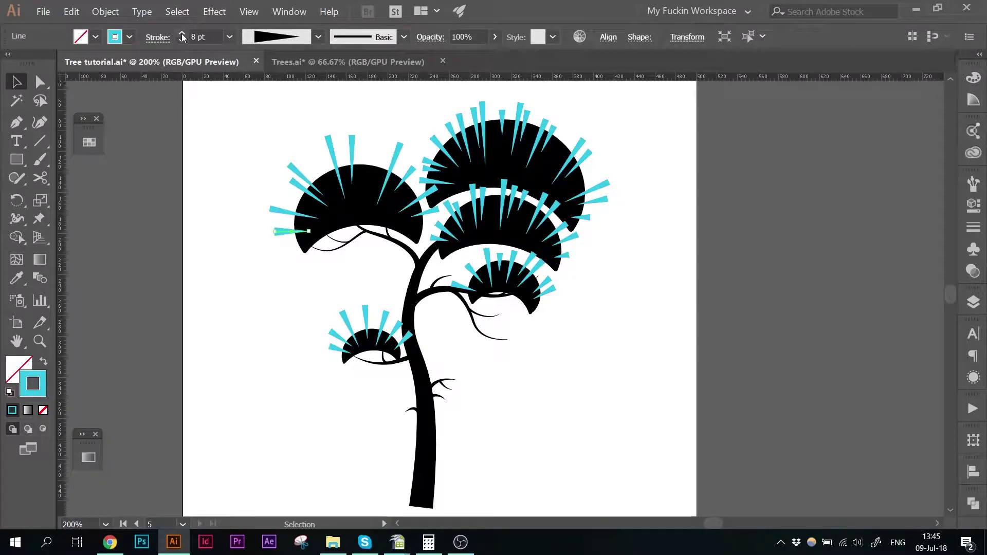
left_click(182, 33)
left_click(305, 186)
left_click(182, 34)
left_click(182, 33)
left_click(182, 34)
left_click(183, 34)
left_click(183, 34)
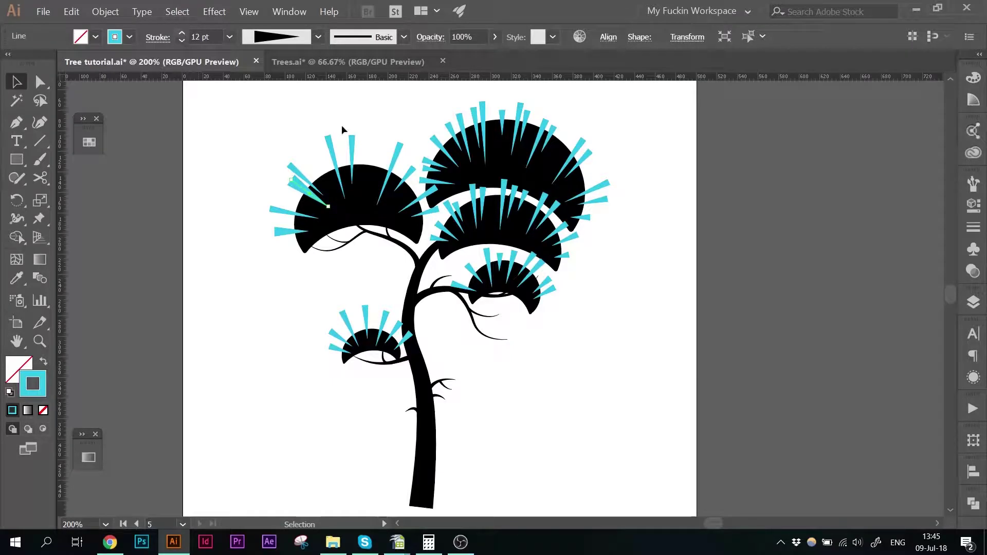
Thicken several more spikes on the upper left and lower left foliage so their widths vary.
left_click(340, 180)
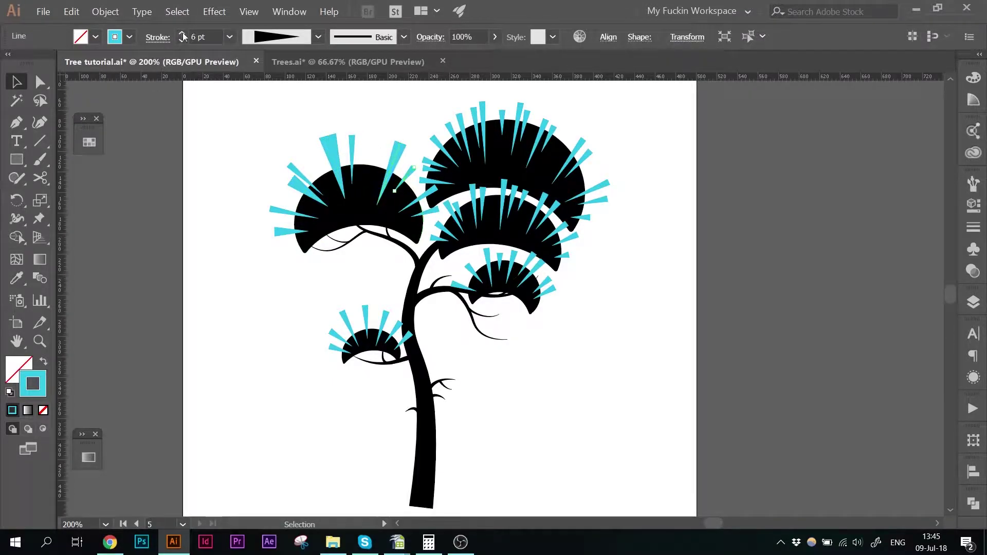
left_click(182, 33)
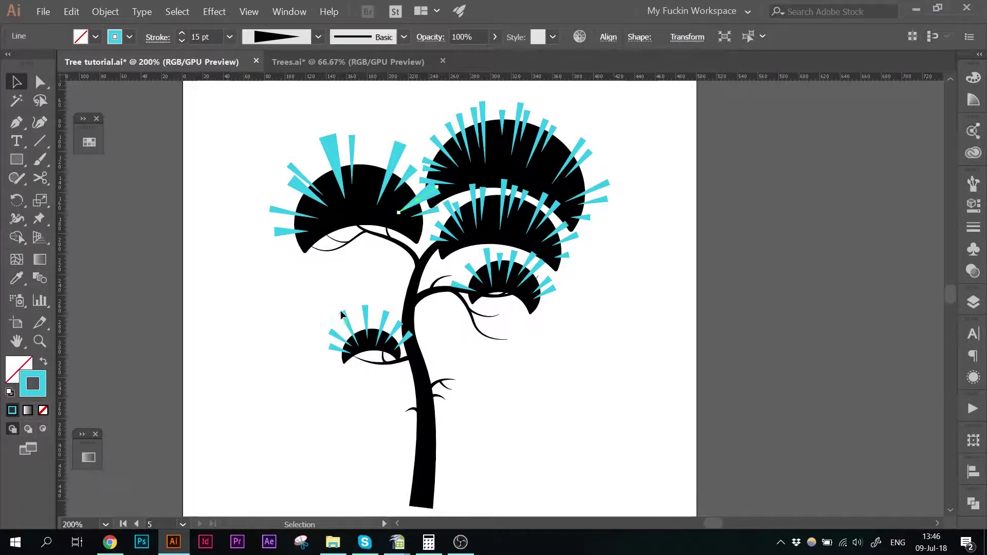
left_click(182, 33)
Set the tall central spike of the middle right foliage to a 12 pt stroke.
left_click(503, 198)
left_click(182, 33)
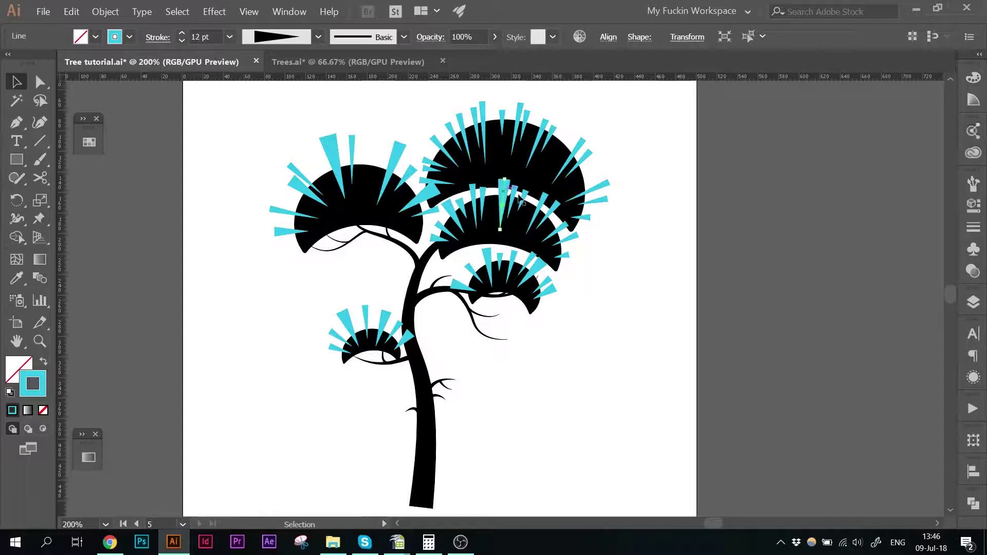
left_click(551, 211)
Vary the spike weights on the large upper right foliage, thickening some, thinning one, and setting its lower right spike to 8 pt.
left_click(483, 119)
left_click(452, 134, "shift")
left_click(571, 157, "shift")
left_click(182, 33)
left_click(502, 116)
left_click(474, 112, "shift")
left_click(182, 40)
left_click(532, 115)
left_click(597, 200)
left_click(182, 33)
left_click(664, 228)
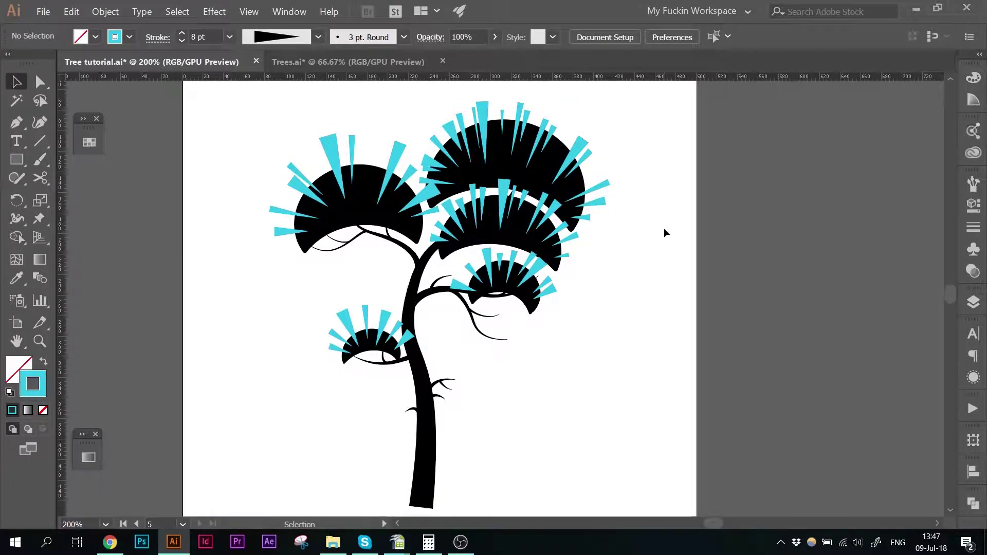
Select all blue spikes by their matching stroke colour and convert them to filled shapes with Outline Stroke.
left_click(486, 106)
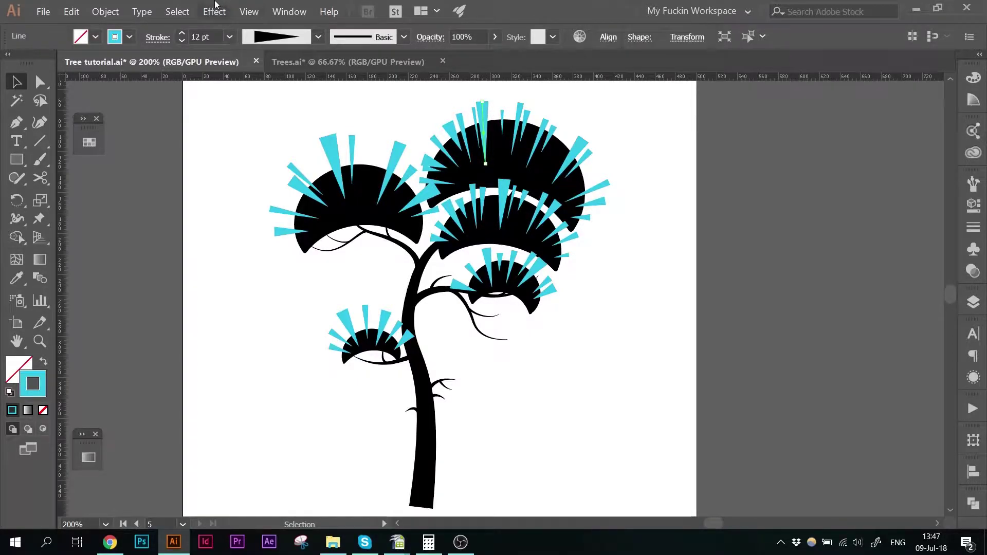
left_click(176, 11)
mouse_move(185, 124)
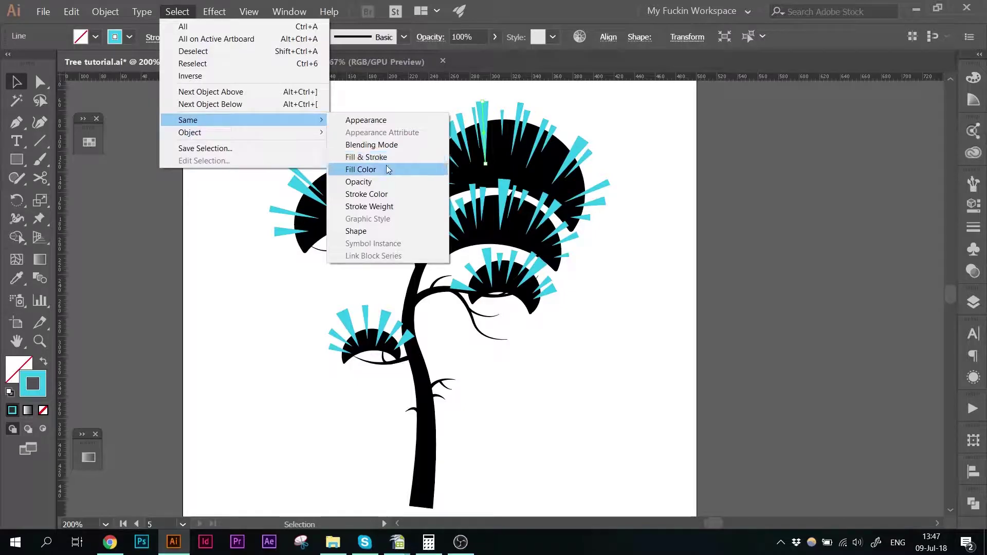
left_click(385, 194)
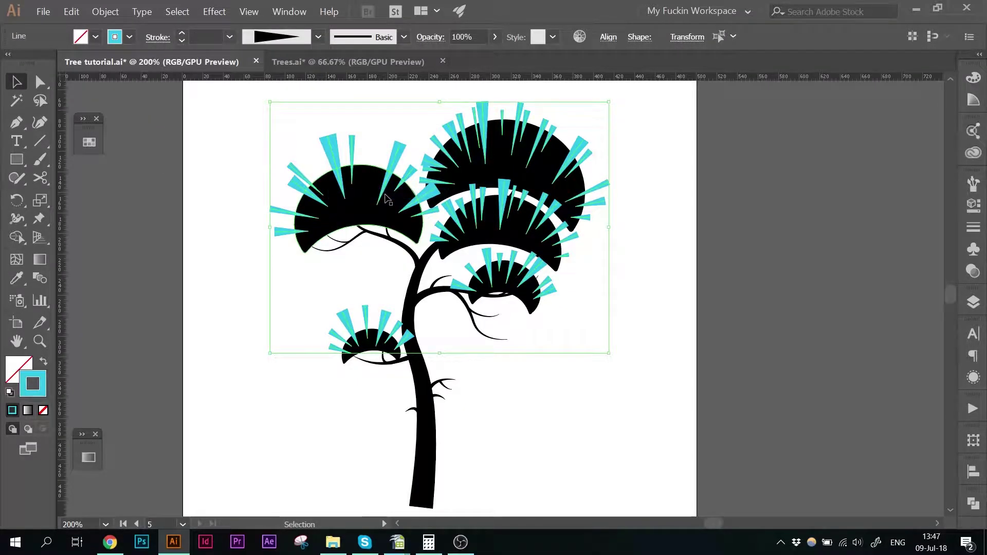
left_click(98, 9)
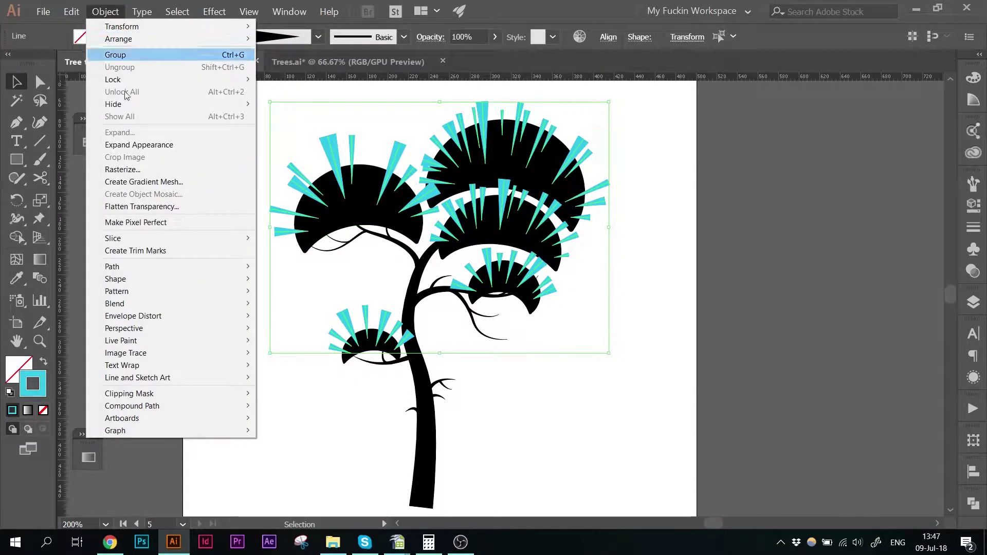
mouse_move(235, 283)
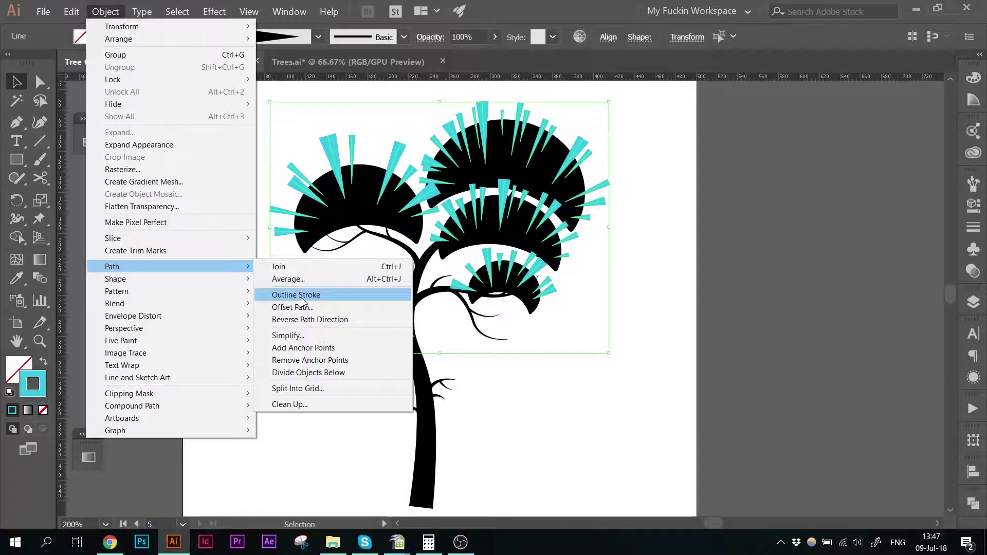
left_click(307, 296)
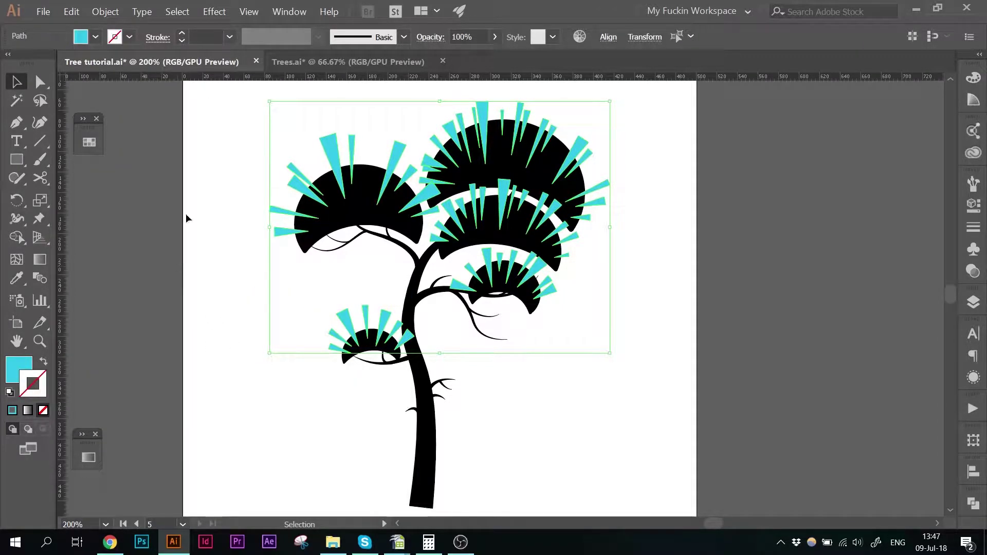
left_click(207, 204)
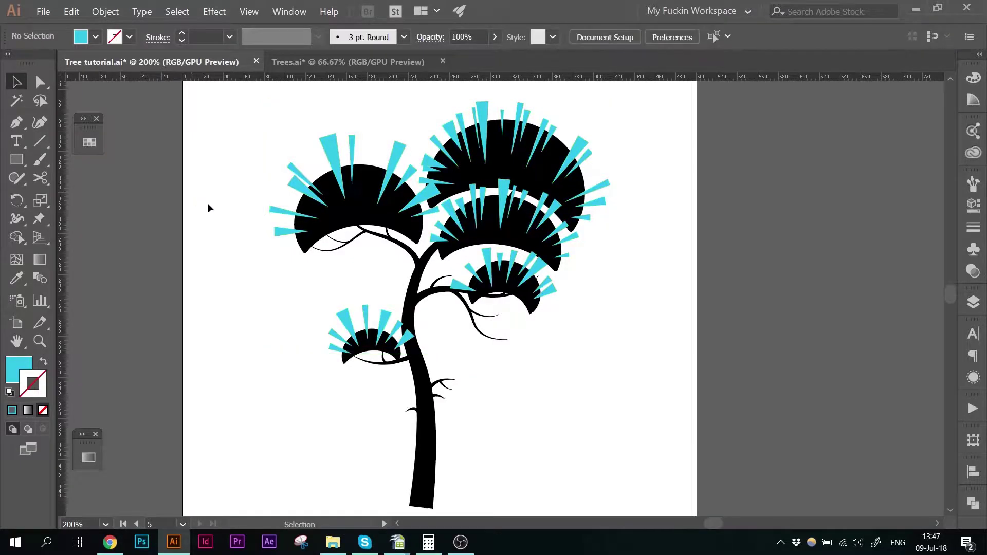
Cut the blue spikes out of the upper left foliage shape using Minus Front.
left_click(362, 210)
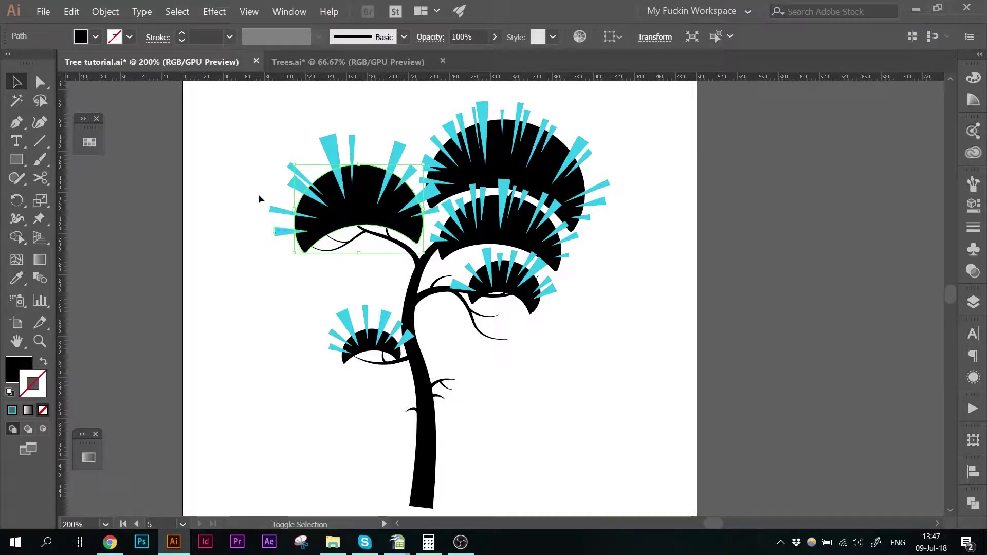
left_click(277, 210, "shift")
left_click_drag(260, 135, 299, 169)
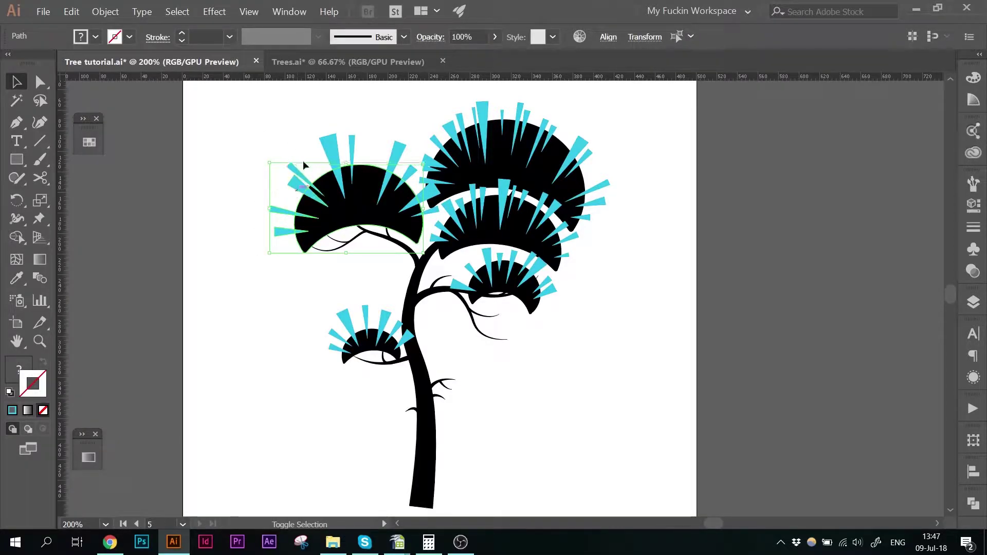
left_click_drag(358, 139, 416, 174)
left_click(431, 204, "shift")
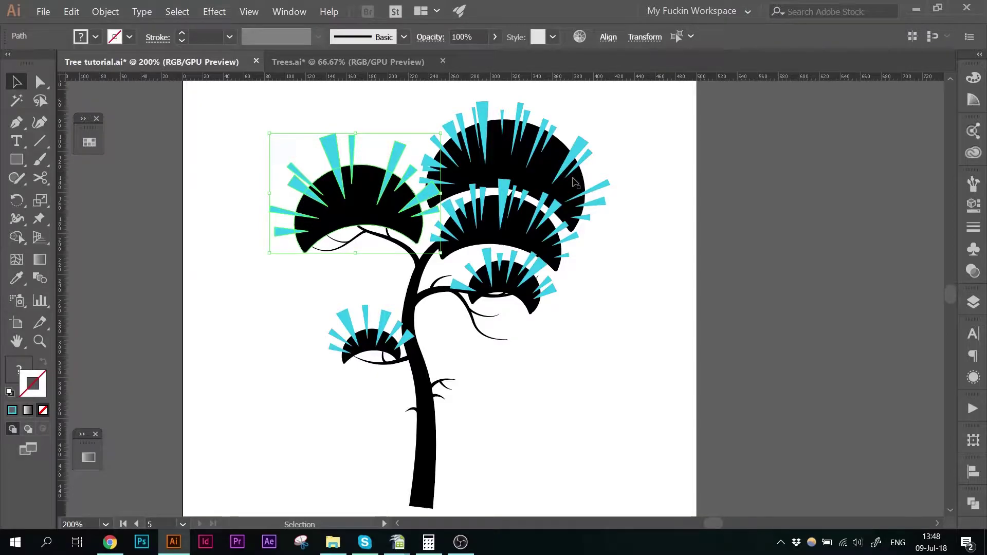
left_click(974, 503)
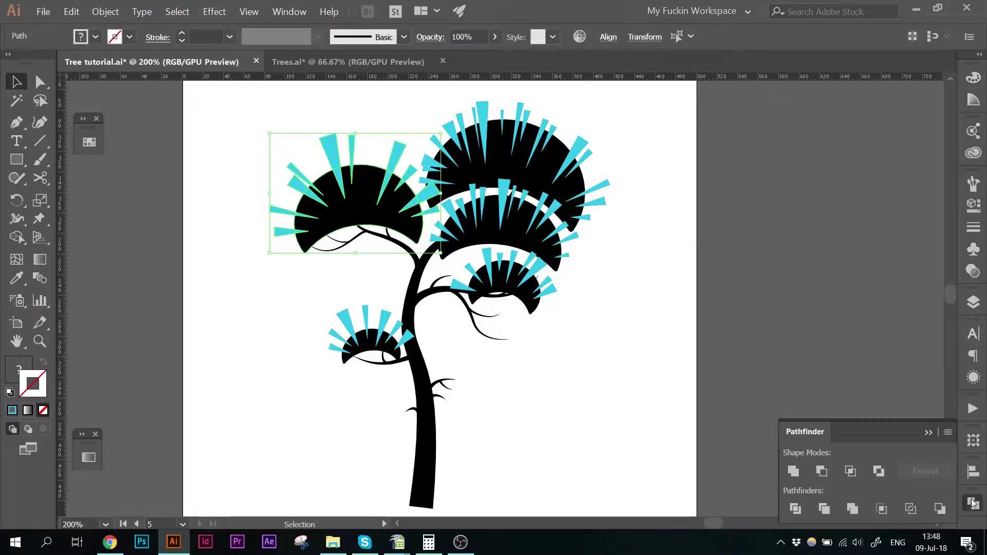
left_click(822, 470)
left_click(661, 437)
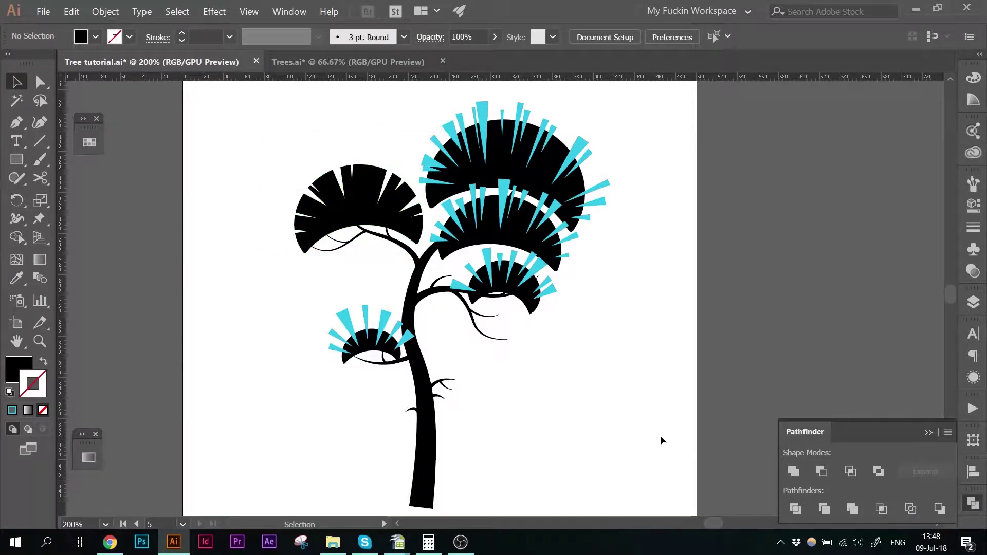
Subtract the blue spikes from the large upper right, small lower left and small lower right foliage shapes using Minus Front.
left_click_drag(414, 114, 596, 208)
left_click(575, 208, "shift")
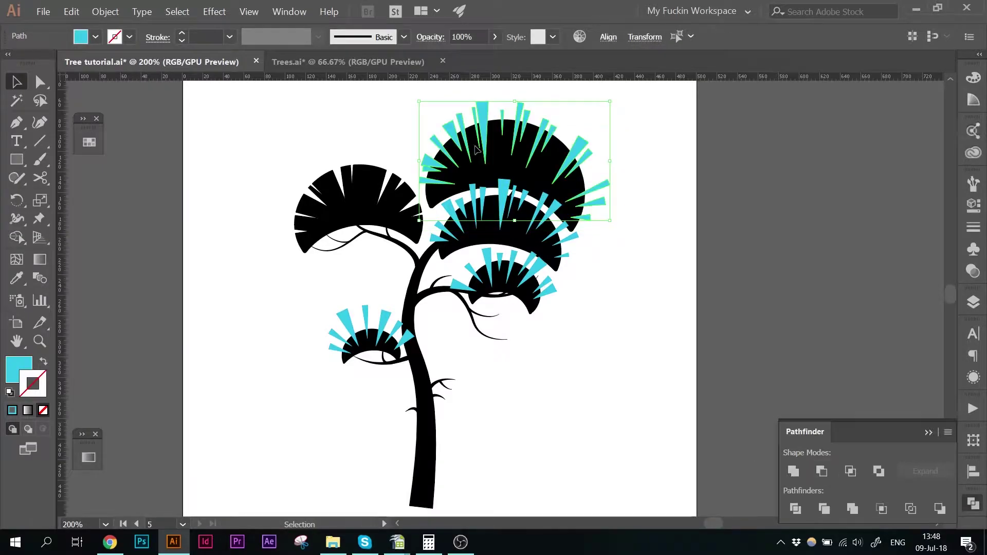
left_click_drag(324, 305, 382, 360)
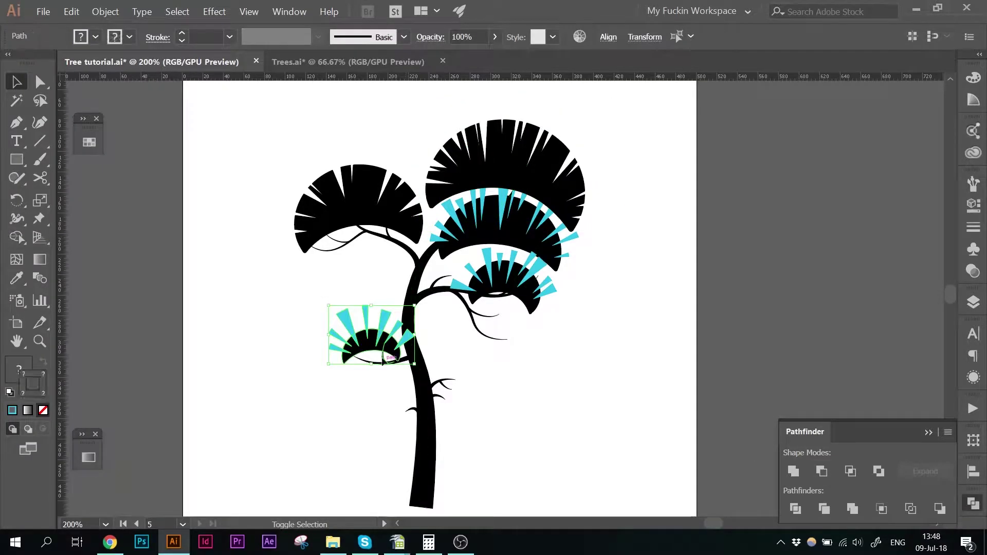
left_click(822, 471)
left_click(551, 292, "shift")
left_click(821, 471)
left_click(648, 415)
Subtract the remaining blue spikes from the middle right foliage shape using Minus Front.
left_click_drag(579, 179, 501, 257)
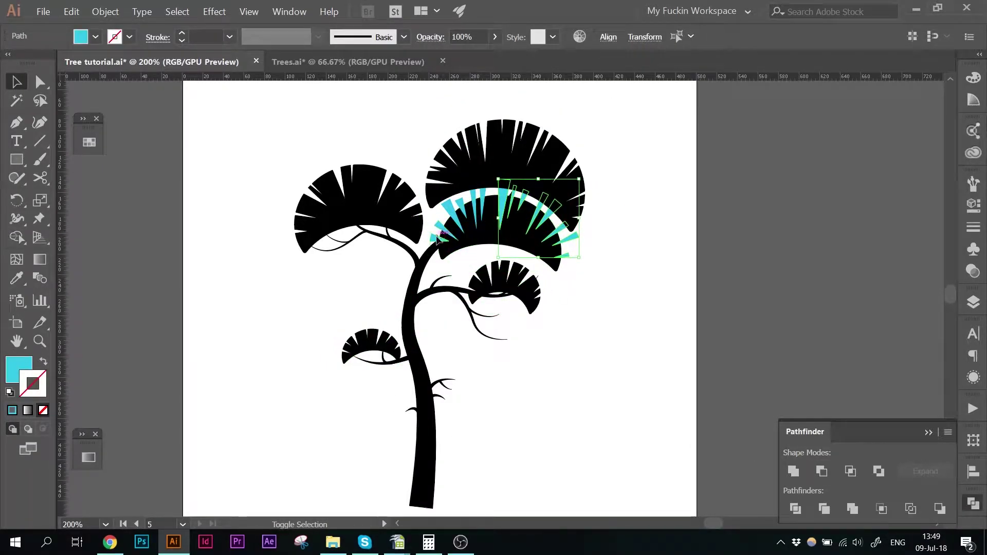
left_click(822, 471)
left_click(633, 380)
scroll(633, 343, "down", 1)
scroll(633, 341, "up", 2)
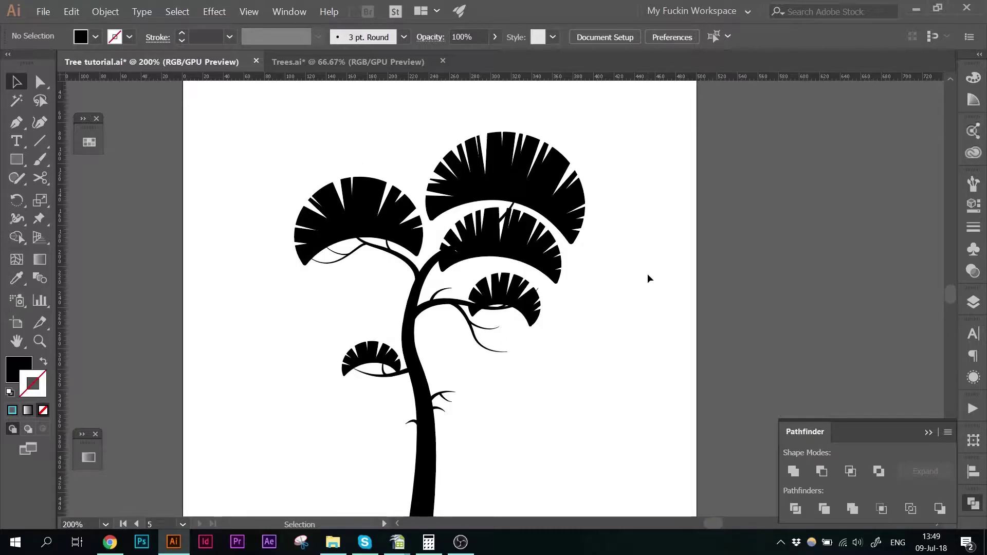
Convert the trunk and all branch strokes, without the foliage, to filled shapes with Outline Stroke and group them.
key("ctrl+minus")
scroll(338, 254, "up", 1)
left_click_drag(296, 100, 652, 486)
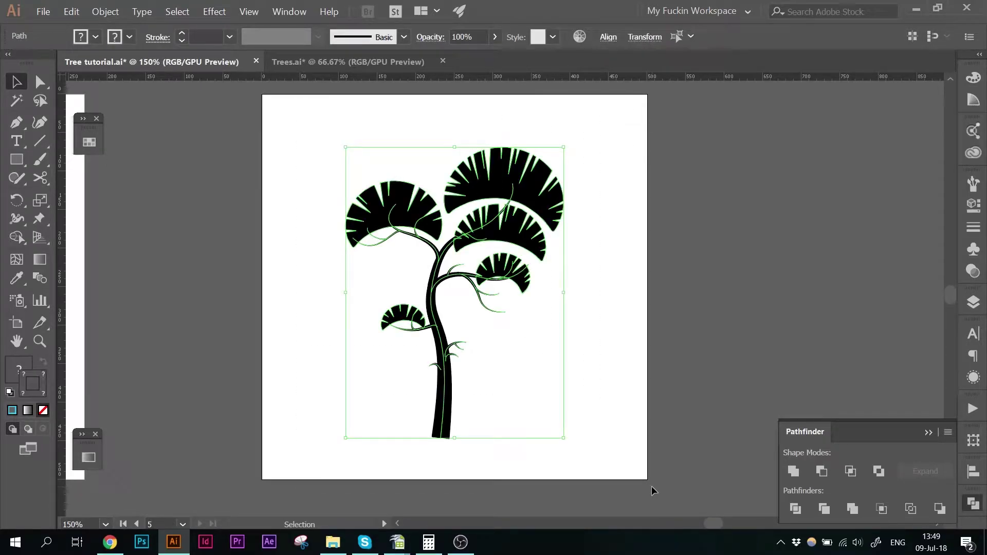
left_click(404, 192, "shift")
left_click(404, 311, "shift")
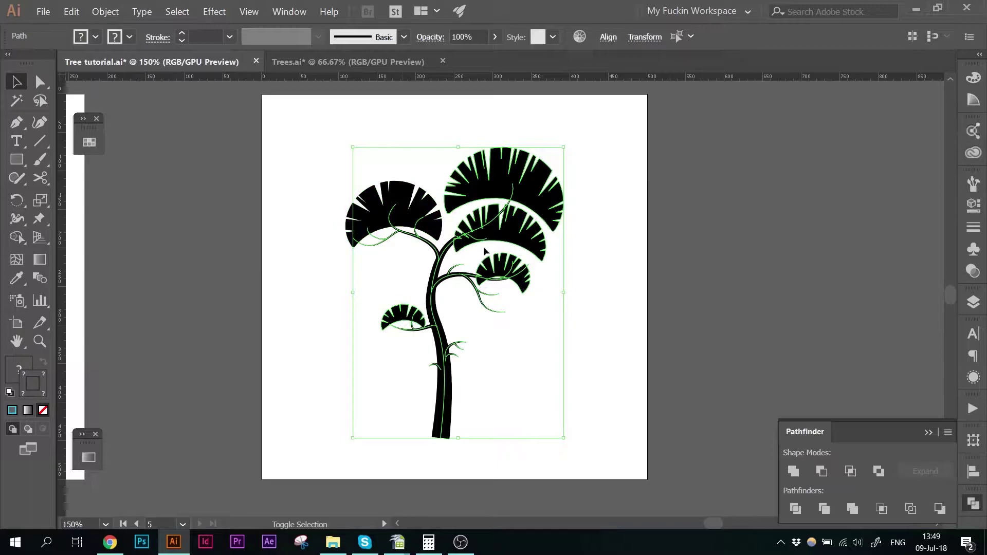
left_click(518, 239, "shift")
left_click(533, 177, "shift")
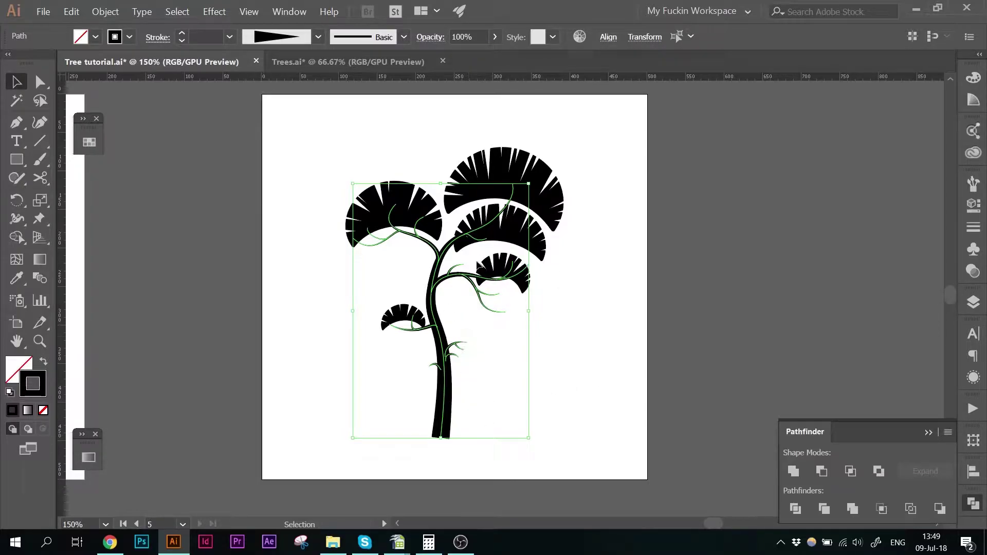
left_click(105, 11)
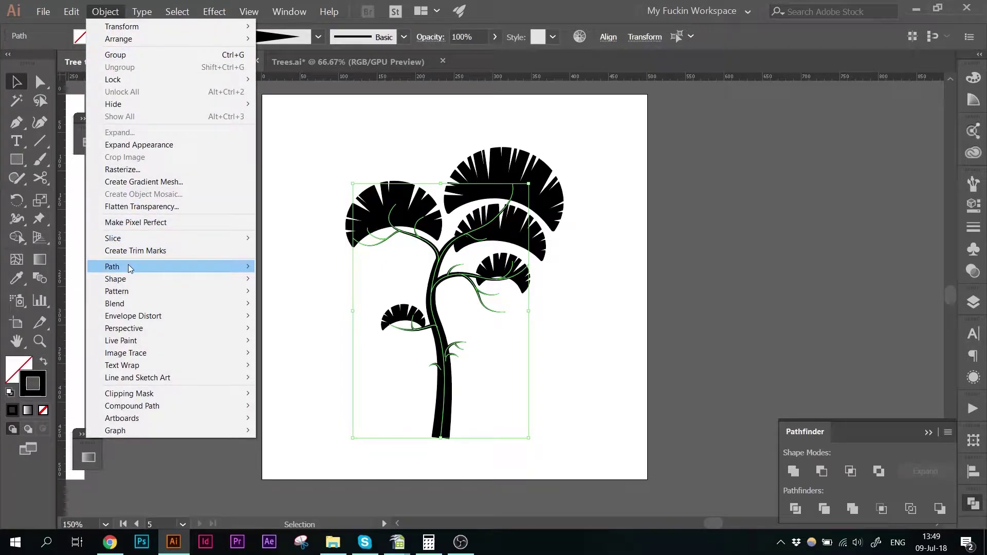
mouse_move(163, 265)
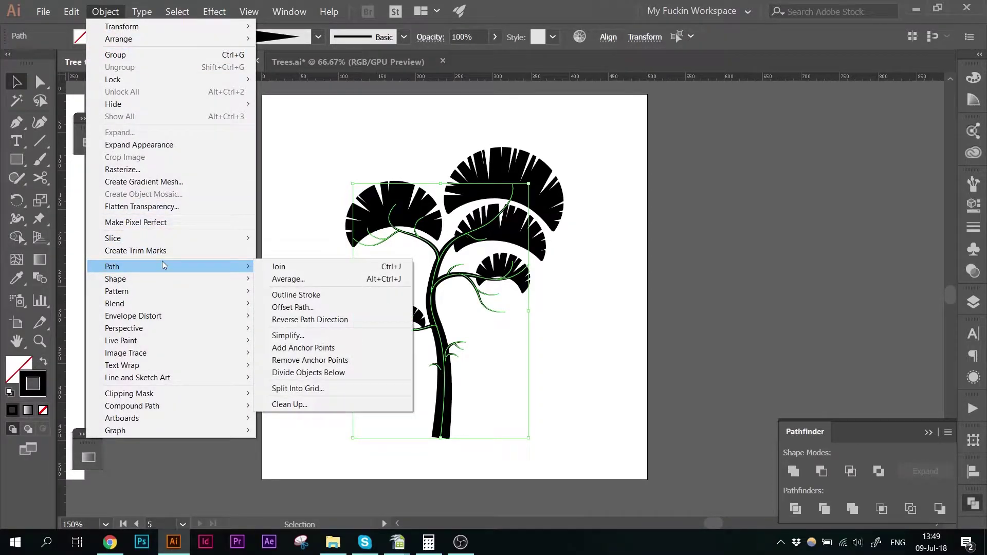
left_click(318, 296)
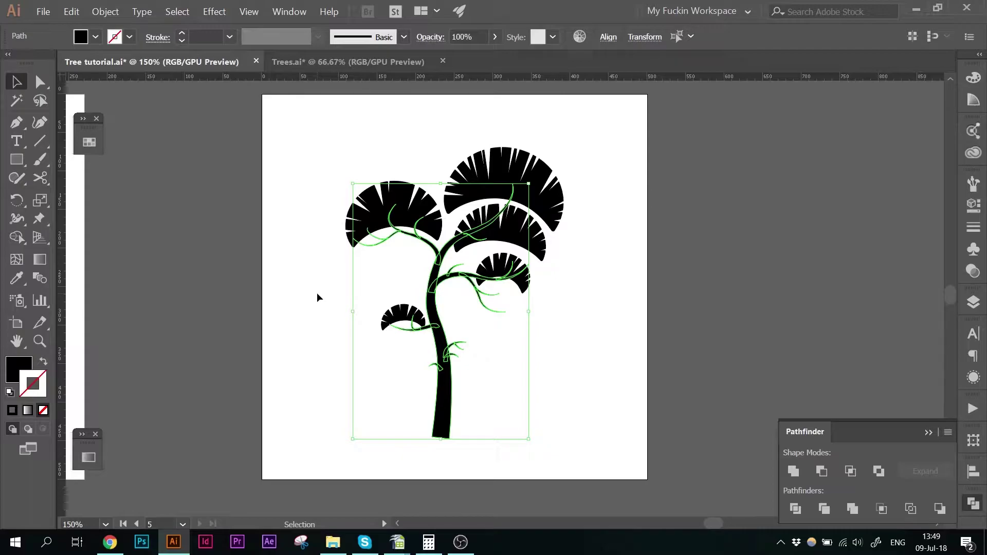
key("ctrl+g")
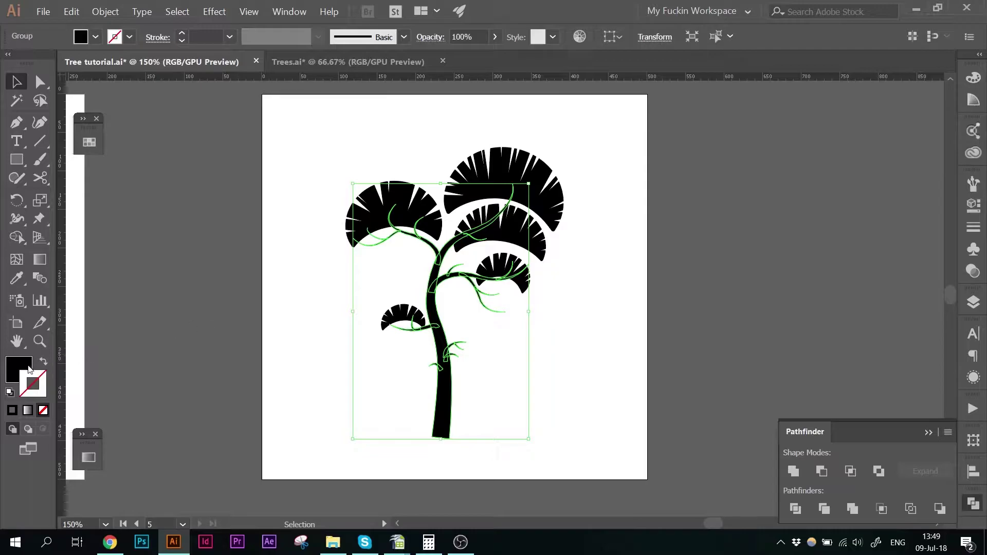
Fill the trunk and branches group with the dark blue of My Color Theme from the Adobe Color Themes.
left_click(30, 370)
left_click(976, 130)
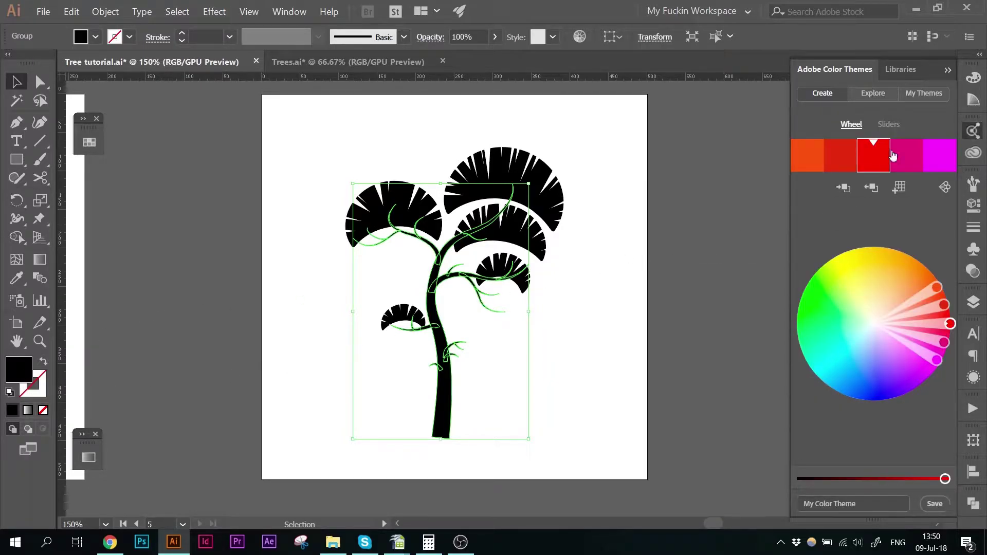
left_click(881, 96)
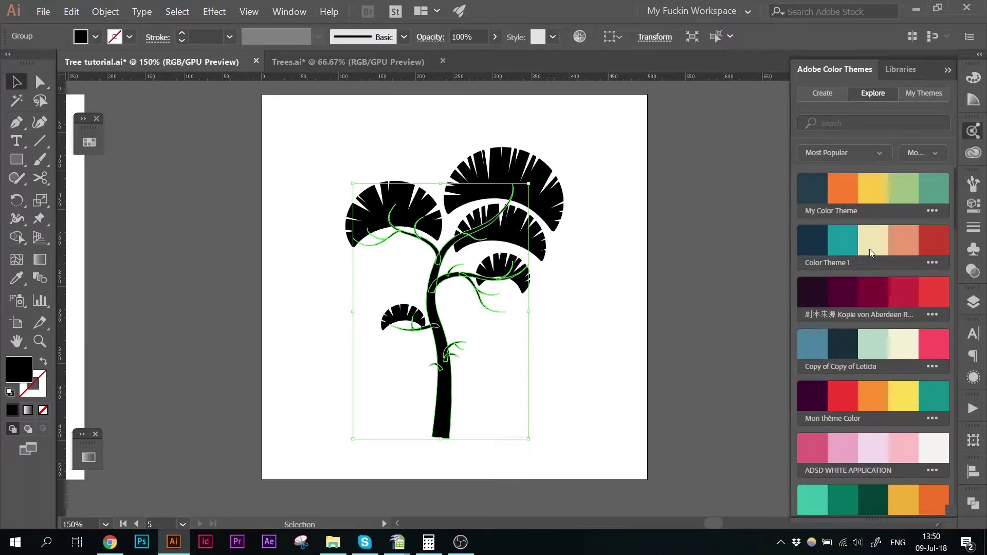
left_click(817, 186)
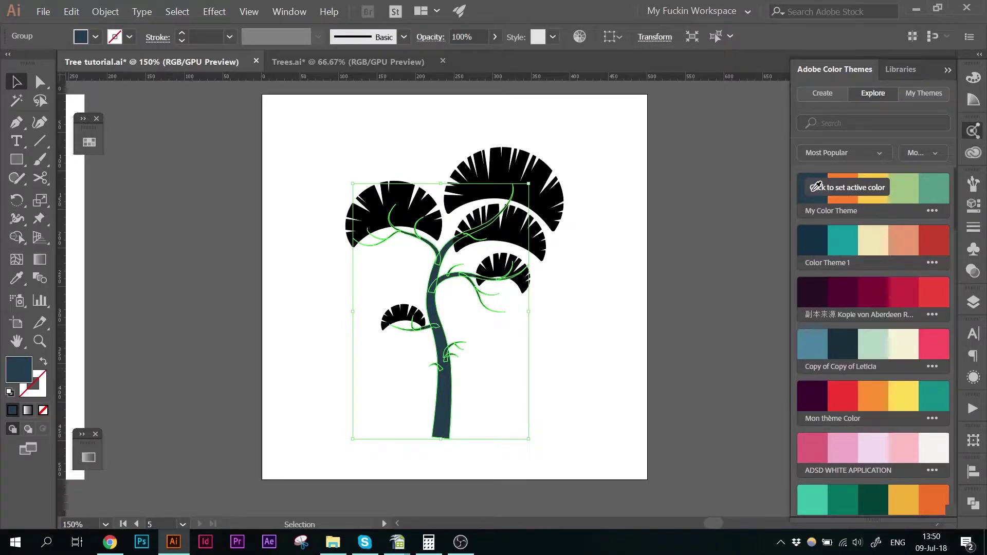
scroll(906, 288, "down", 1)
left_click(607, 335)
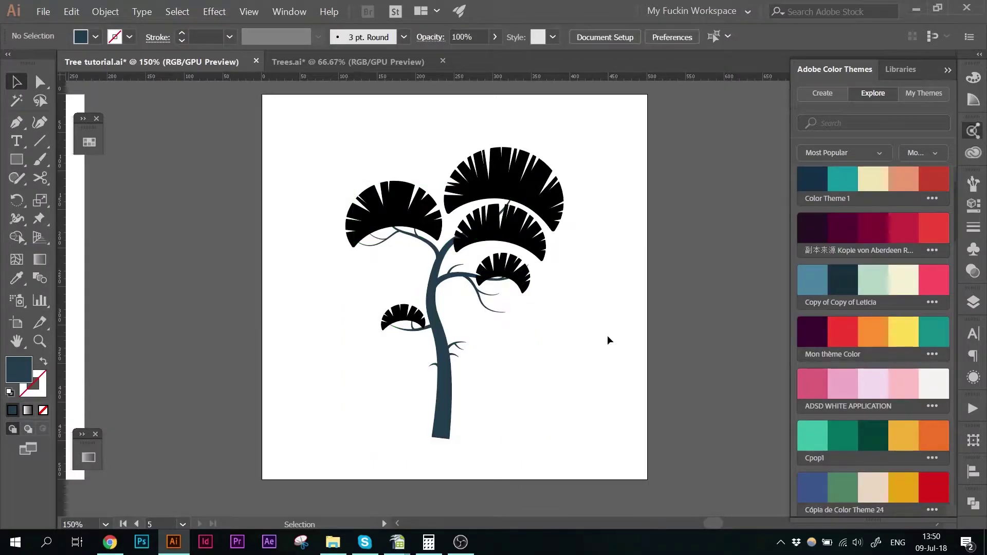
Fill all five foliage shapes with the fourth colour, a mid green, of the Copia di Cucumber theme.
left_click(418, 313)
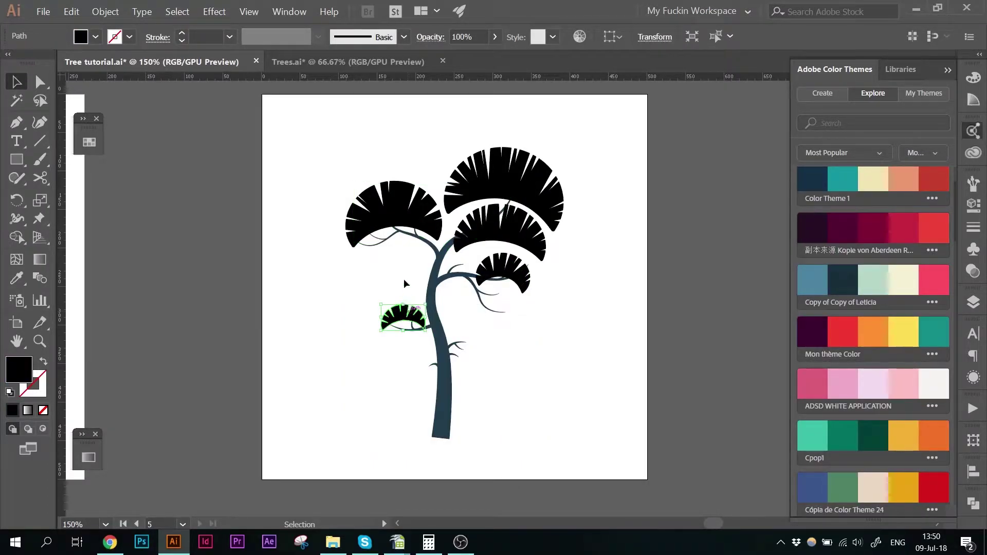
left_click(389, 202, "shift")
left_click(492, 189, "shift")
left_click(511, 224, "shift")
left_click(515, 279, "shift")
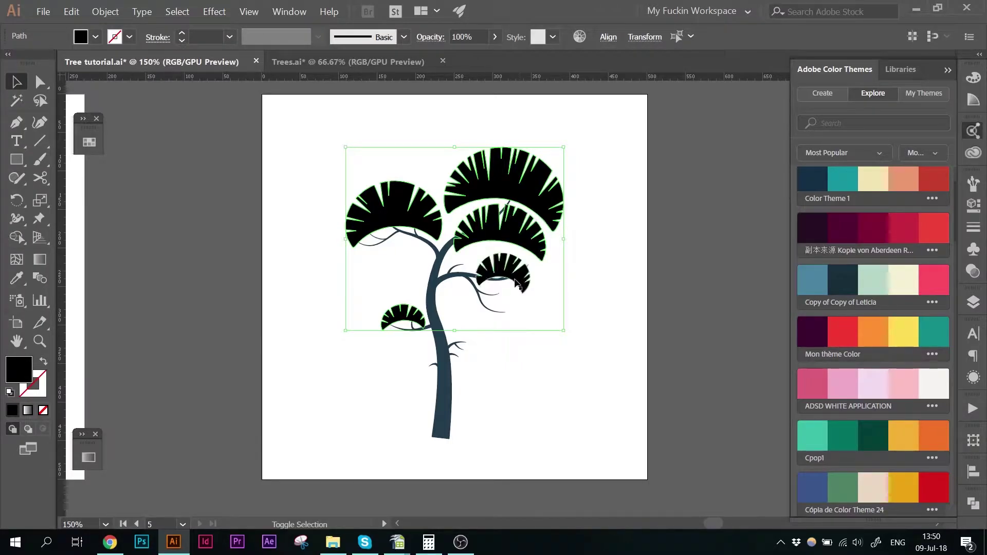
left_click(874, 275)
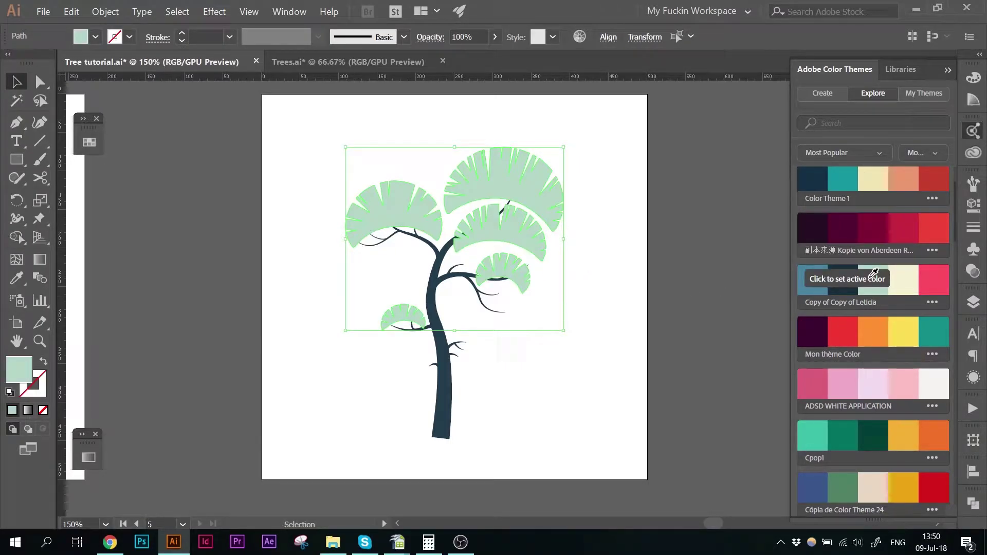
left_click(933, 324)
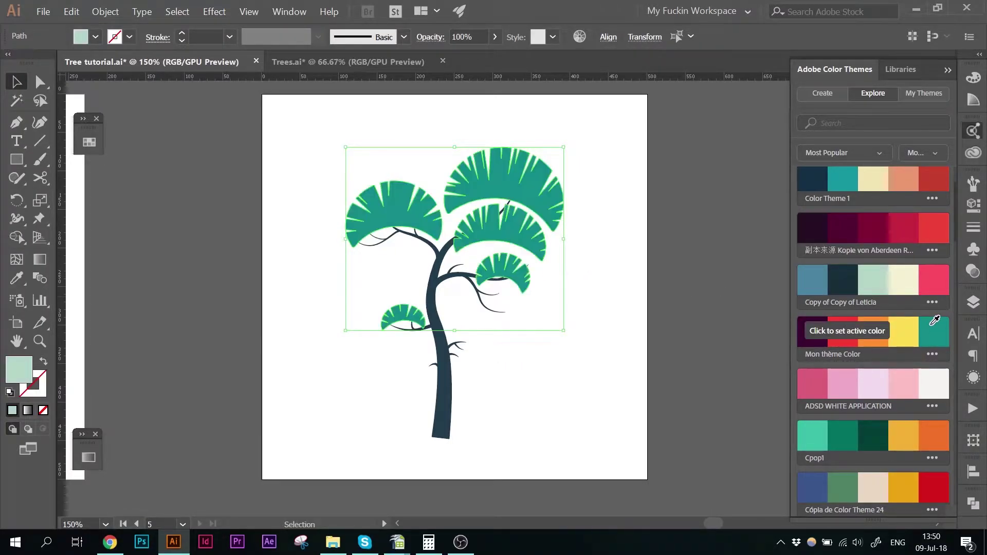
scroll(933, 322, "down", 2)
left_click(904, 475)
left_click(605, 257)
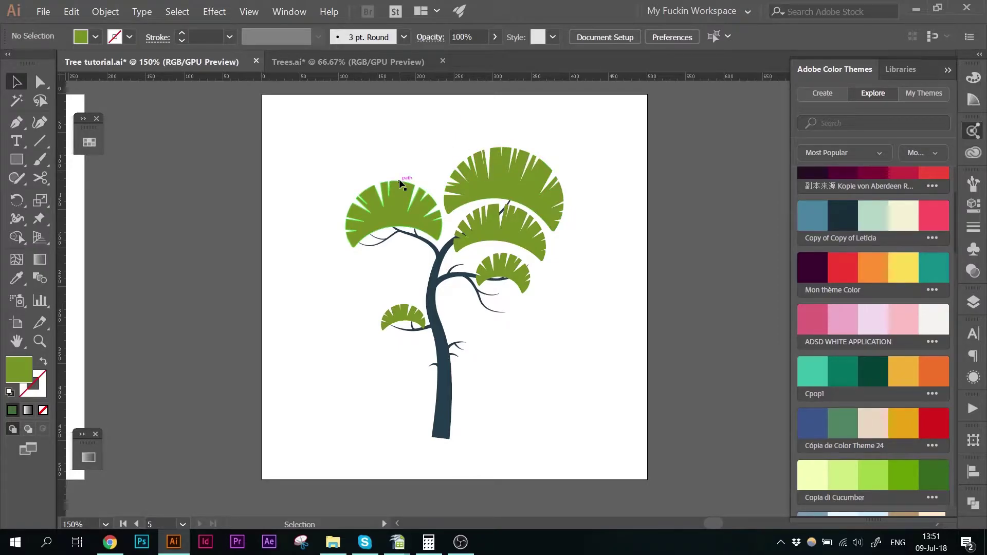
left_click(510, 270)
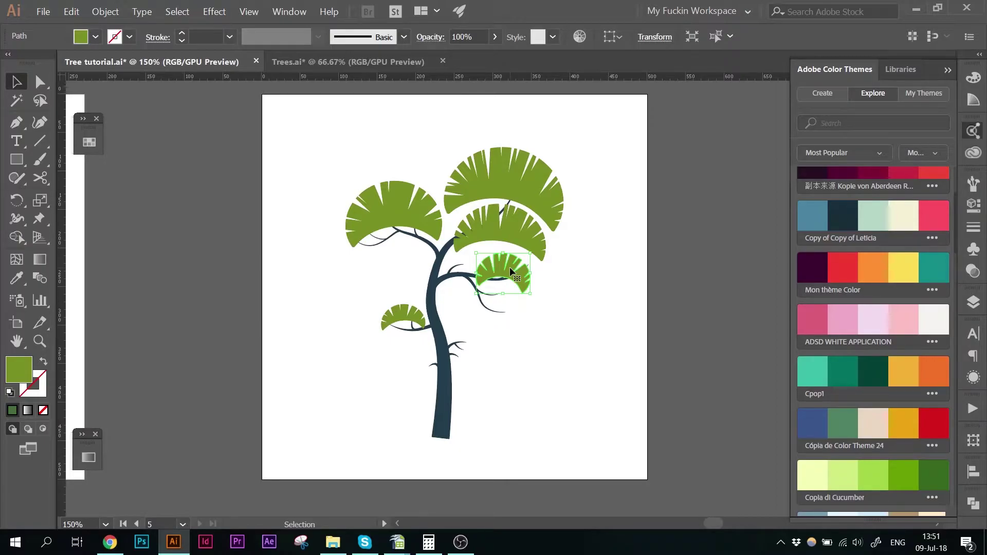
key("alt")
left_click_drag(512, 271, 403, 143)
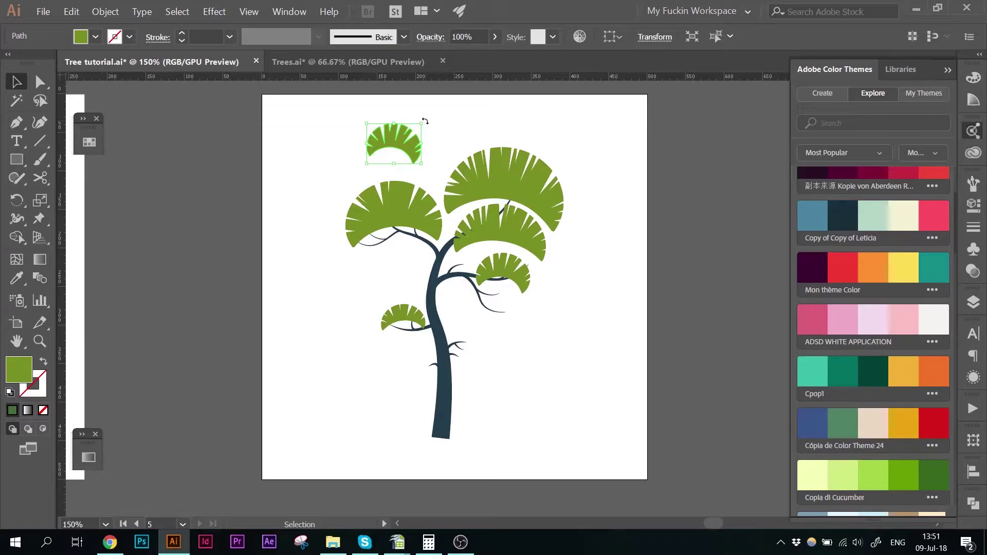
left_click_drag(425, 121, 417, 110)
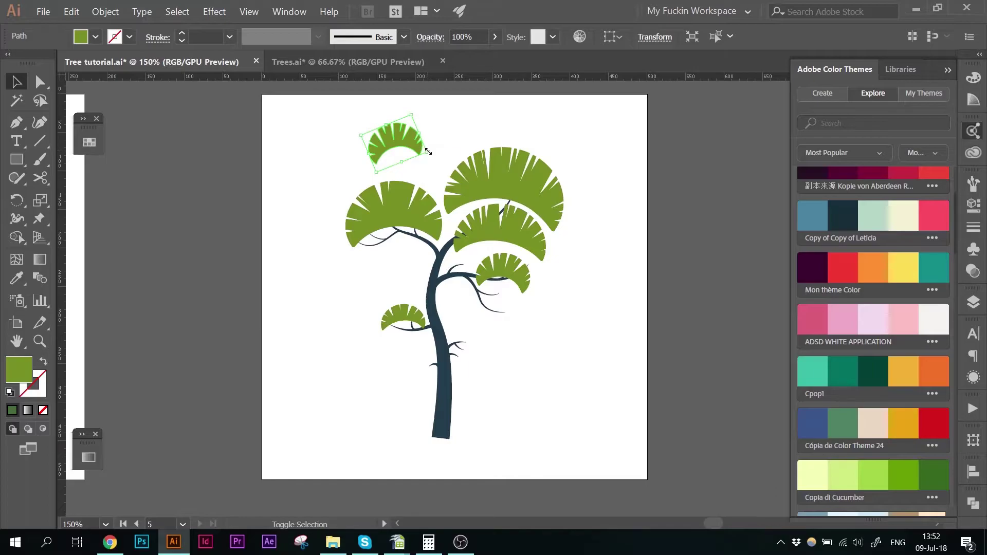
left_click_drag(428, 151, 481, 123)
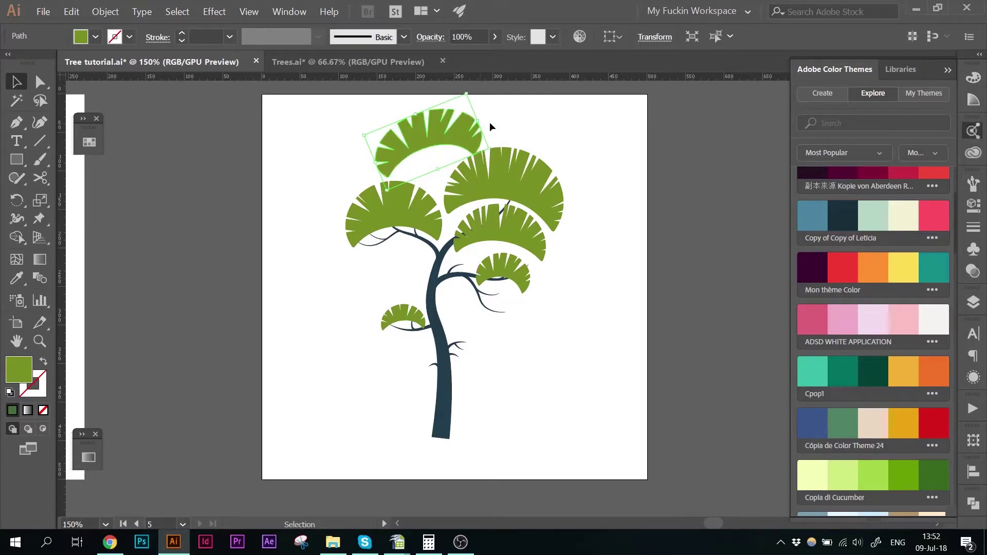
key("ctrl+z")
left_click(495, 127)
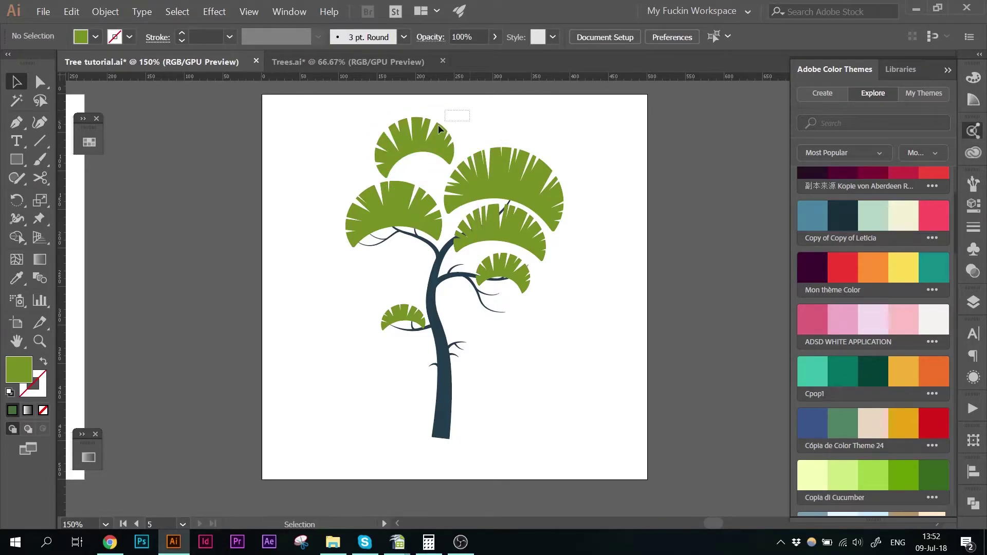
left_click(431, 137)
key("Delete")
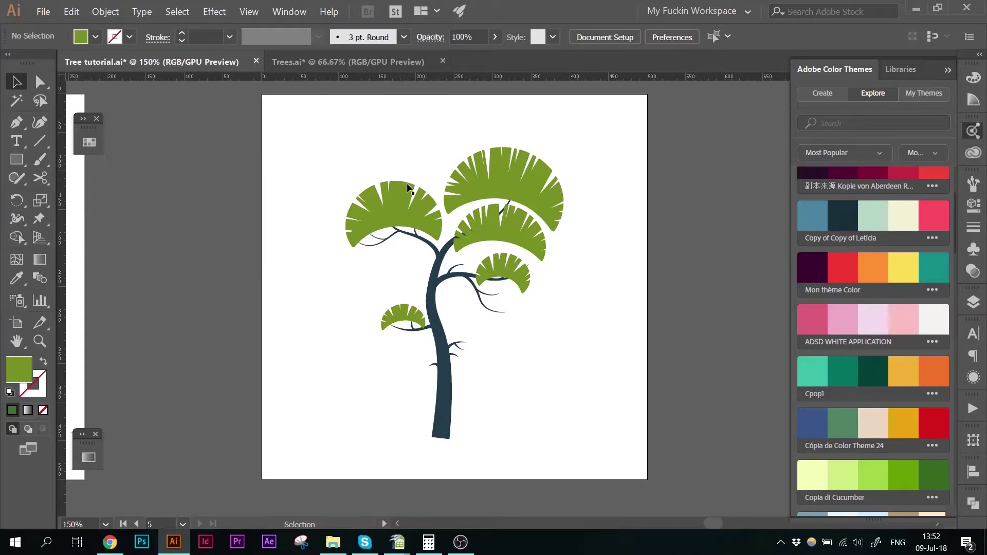
Place a smaller copy of the upper left foliage above it and rotate the original slightly counterclockwise.
left_click_drag(410, 196, 432, 154)
left_click(488, 121)
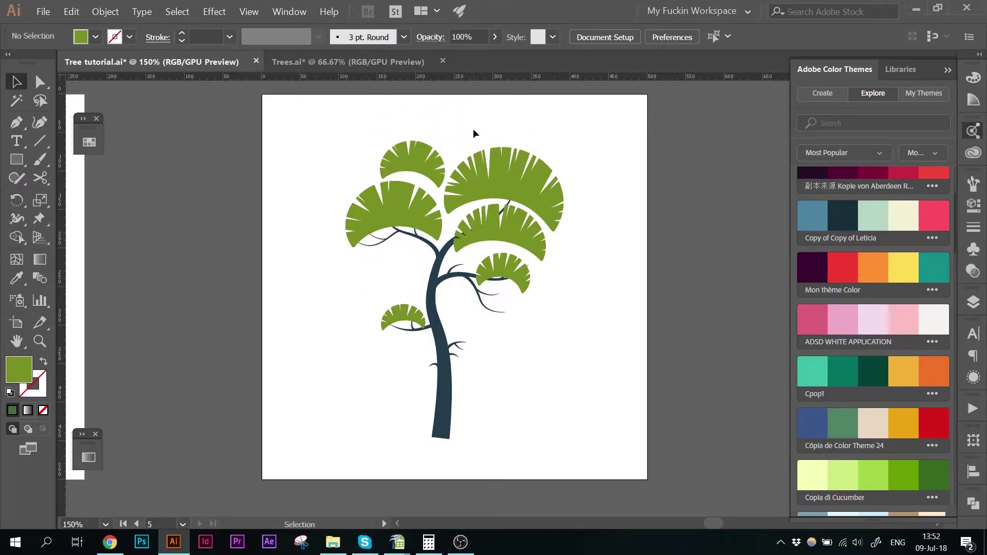
left_click(381, 208)
left_click_drag(342, 178, 338, 182)
left_click(288, 205)
key("a")
left_click(391, 206)
left_click(506, 180, "shift")
left_click(530, 371)
key("v")
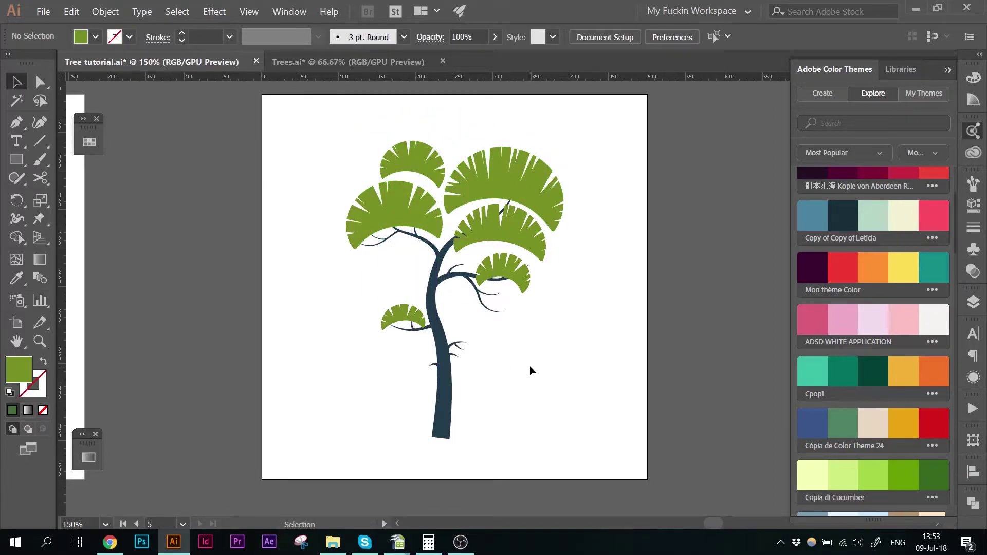
Fill the large upper right, large upper left and small right foliage shapes with the dark green of the Copia di Cucumber theme.
left_click(504, 202)
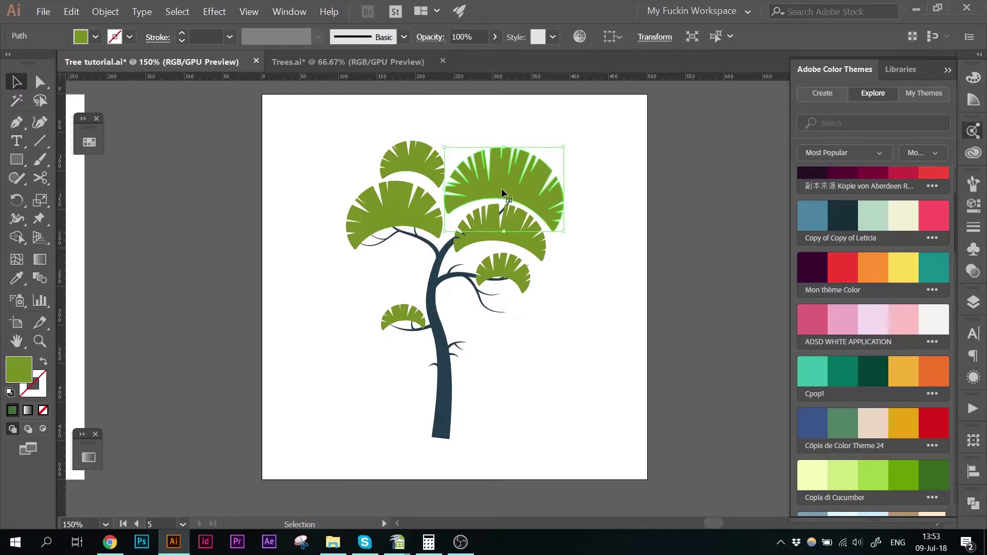
left_click(434, 208, "shift")
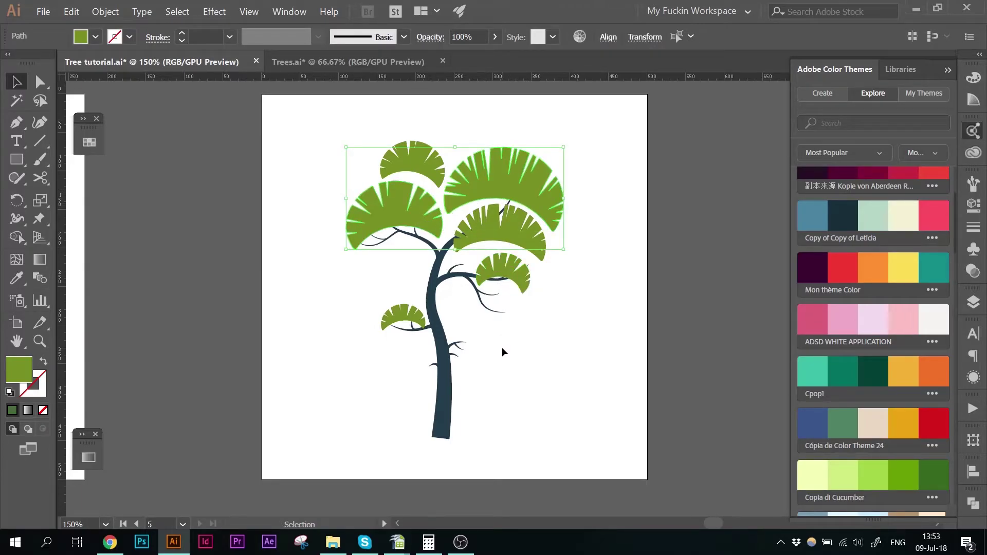
left_click(517, 283, "shift")
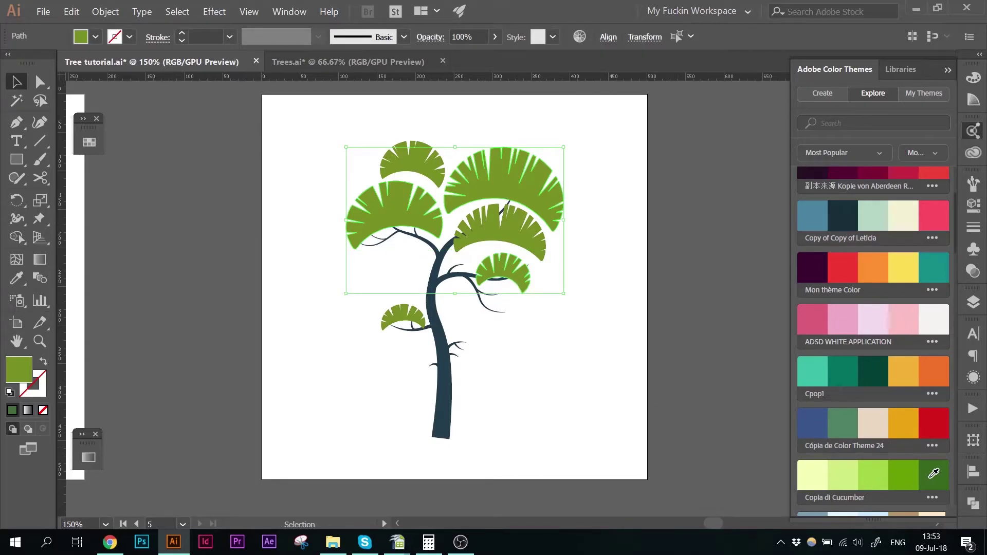
left_click(941, 475)
left_click(592, 347)
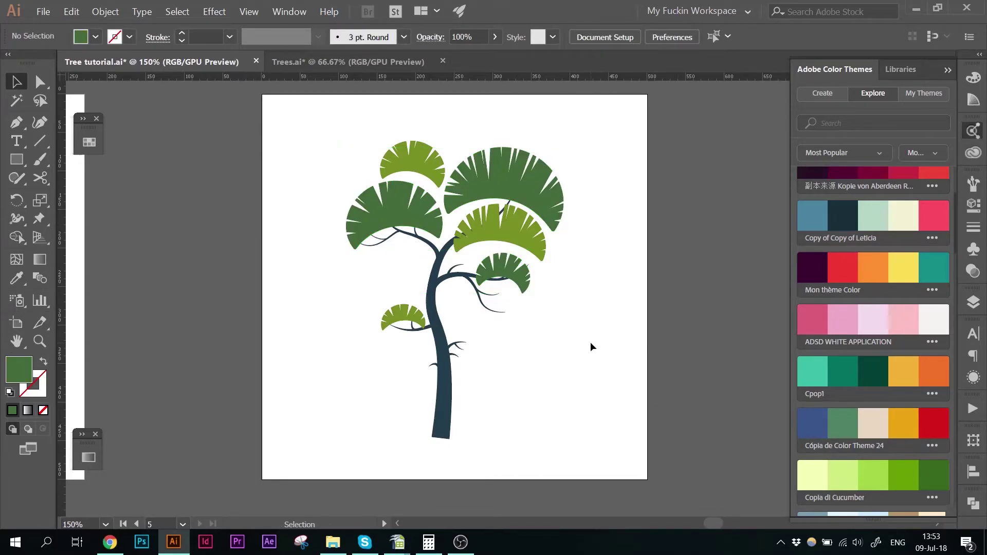
Recolour the small right foliage with the light green sampled from the middle right foliage using the Eyedropper.
left_click(520, 283)
key("i")
left_click(507, 234)
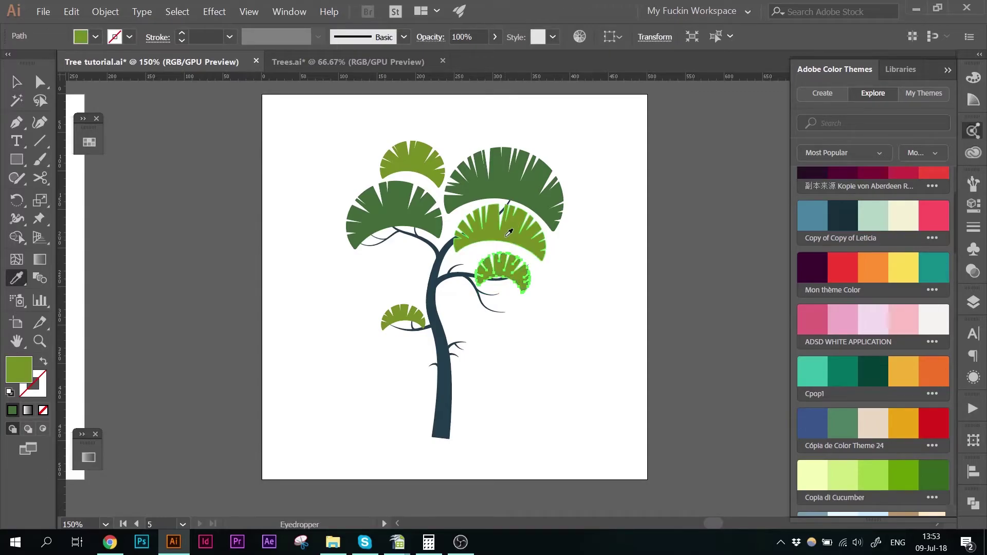
key("v")
left_click(617, 297)
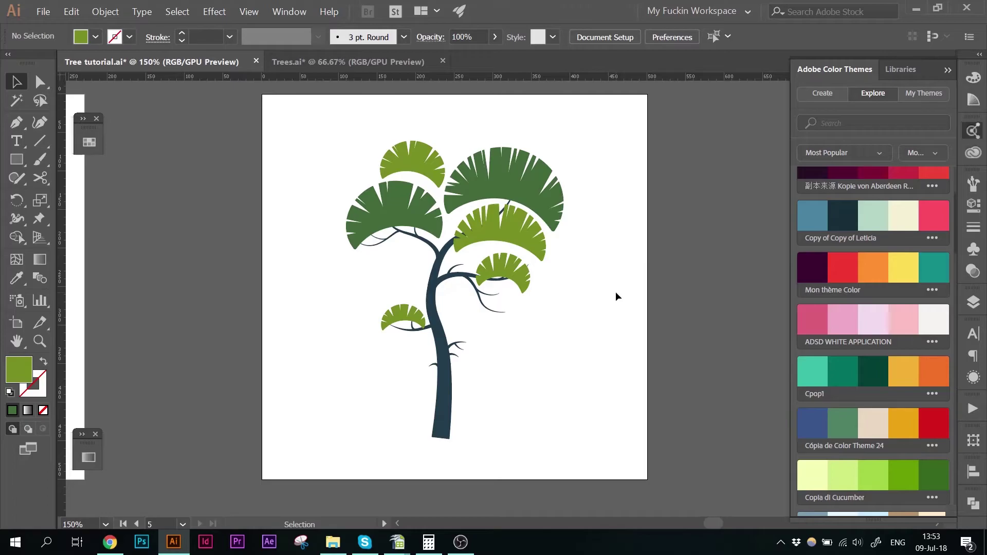
key("ctrl+minus")
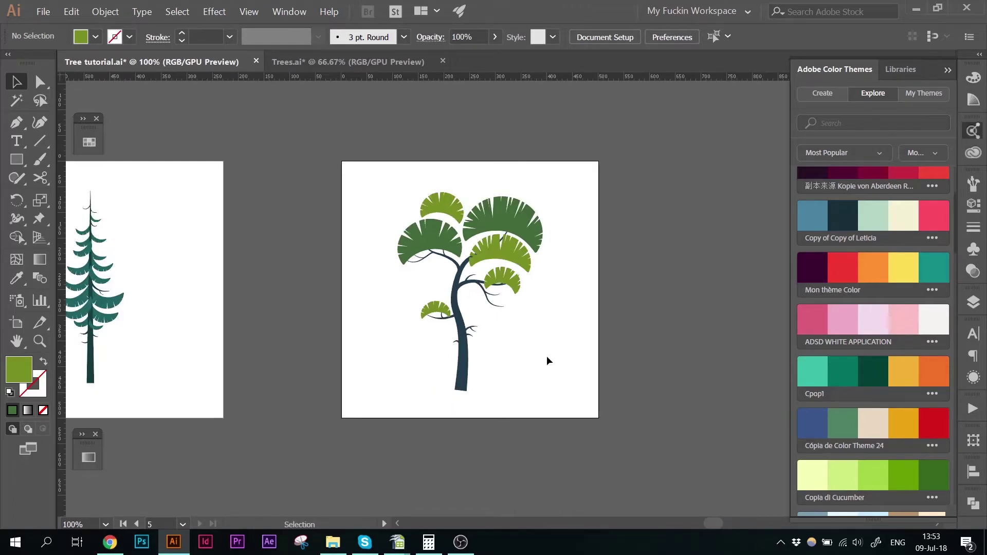